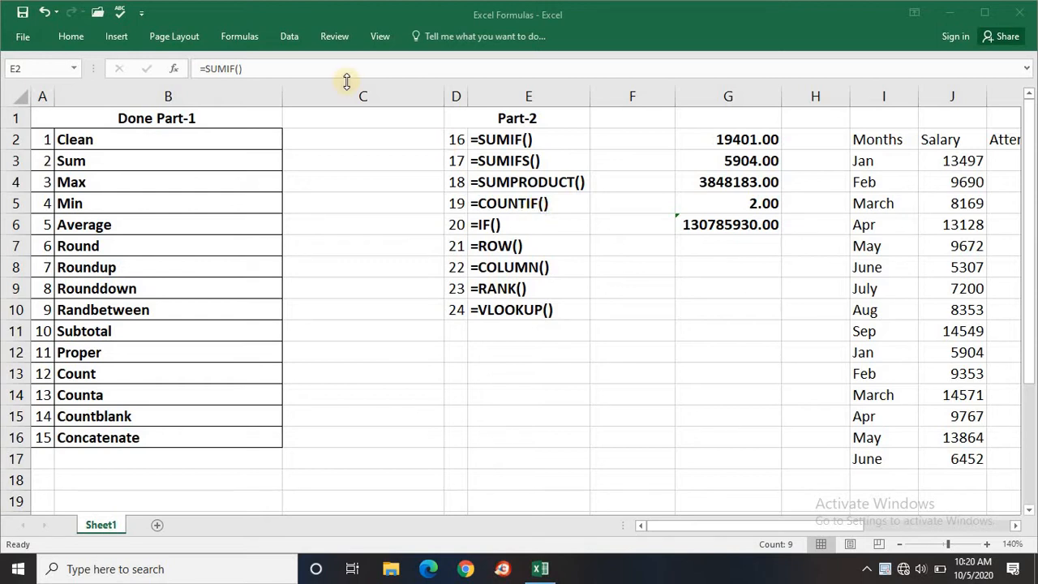
Step: Review the Done Part-1 function list and the Part-2 functions from SUMIF to VLOOKUP
{"action": "left_click", "coordinate": [137, 100]}
{"action": "left_click", "coordinate": [137, 99]}
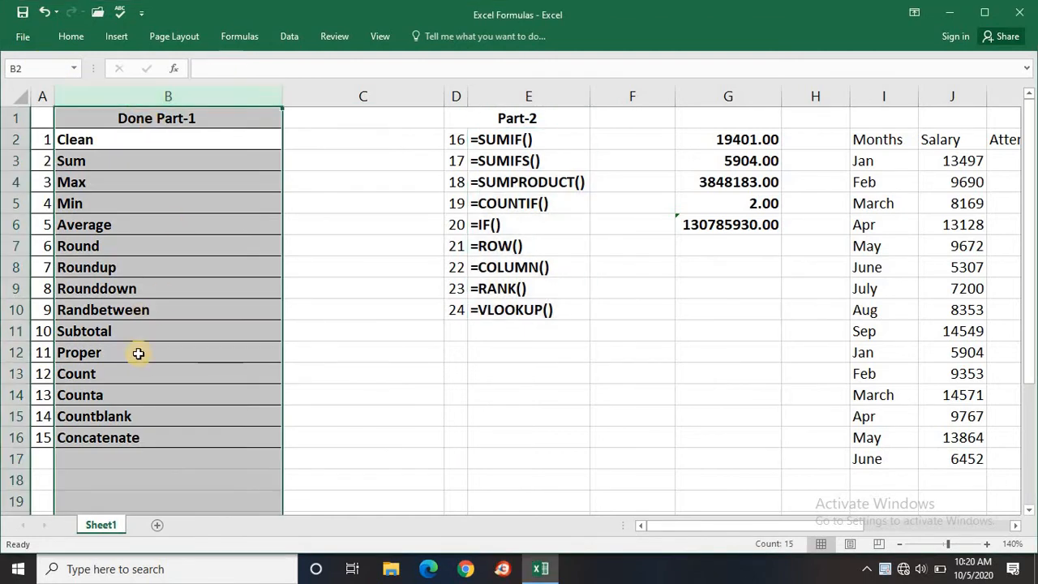
{"action": "left_click", "coordinate": [139, 353]}
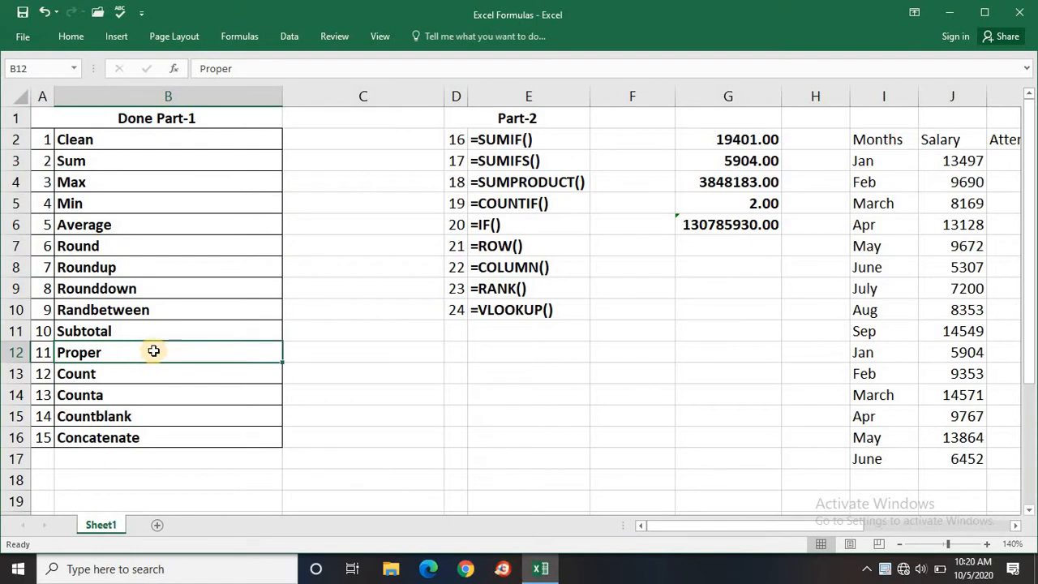
{"action": "left_click", "coordinate": [495, 134]}
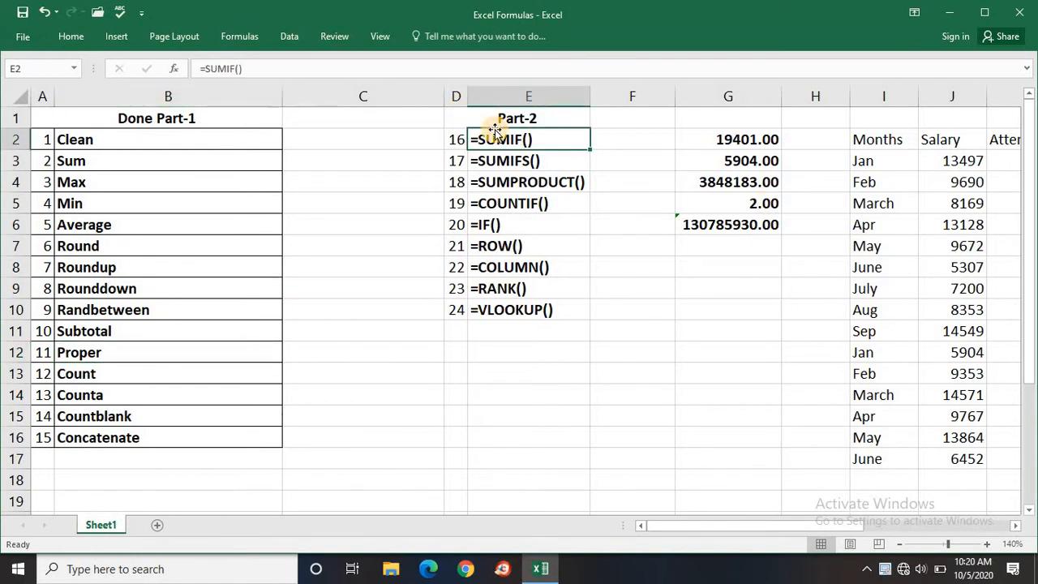
{"action": "left_click", "coordinate": [506, 313]}
{"action": "key", "text": "ctrl+Up"}
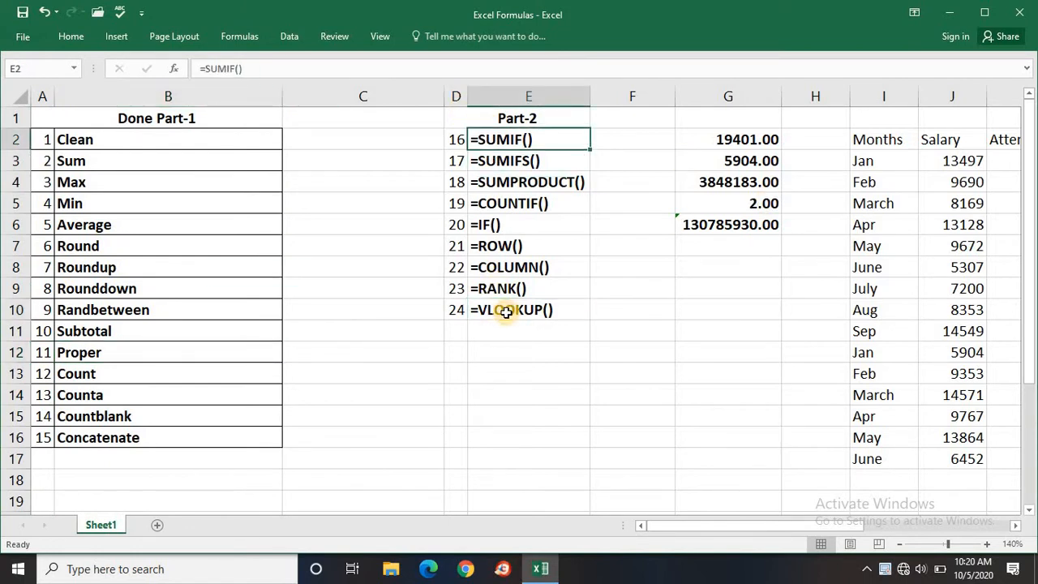
{"action": "left_click", "coordinate": [507, 312], "text": "shift"}
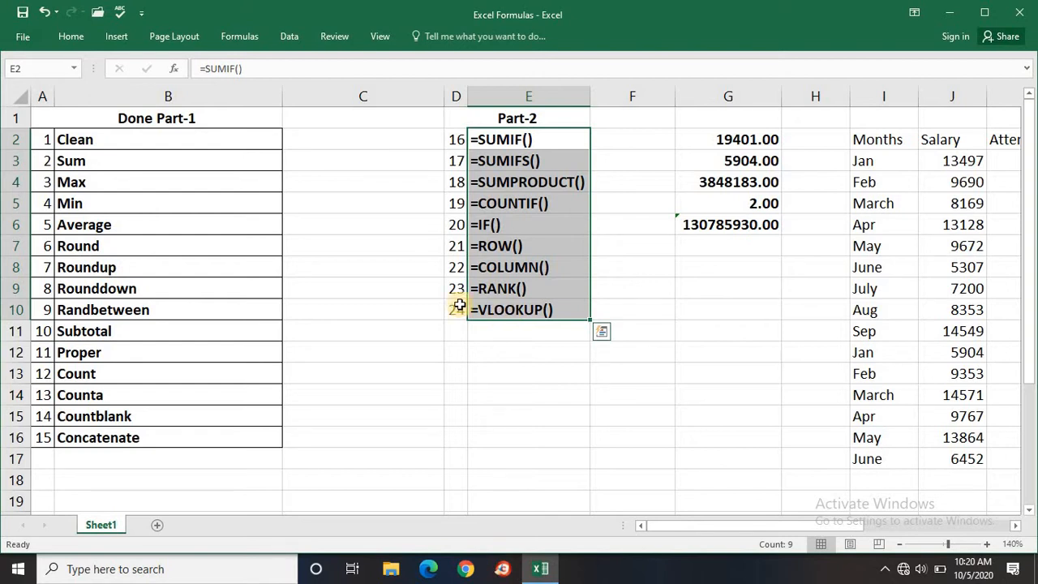
{"action": "left_click", "coordinate": [201, 139]}
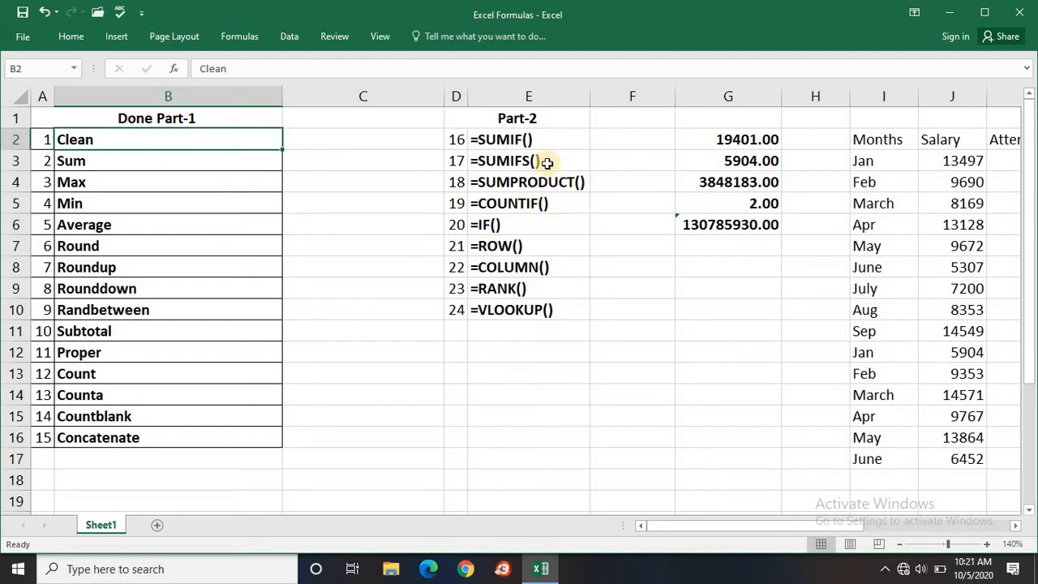
{"action": "left_click", "coordinate": [525, 142]}
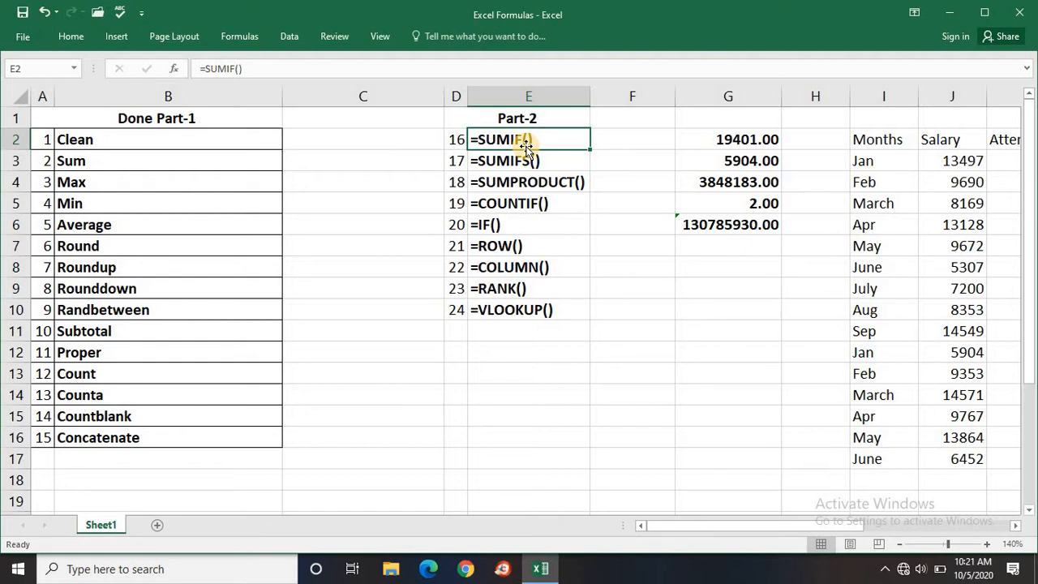
Step: Examine the Months, Salary and Attendance table that the Part-2 formulas draw on
{"action": "left_click", "coordinate": [649, 145]}
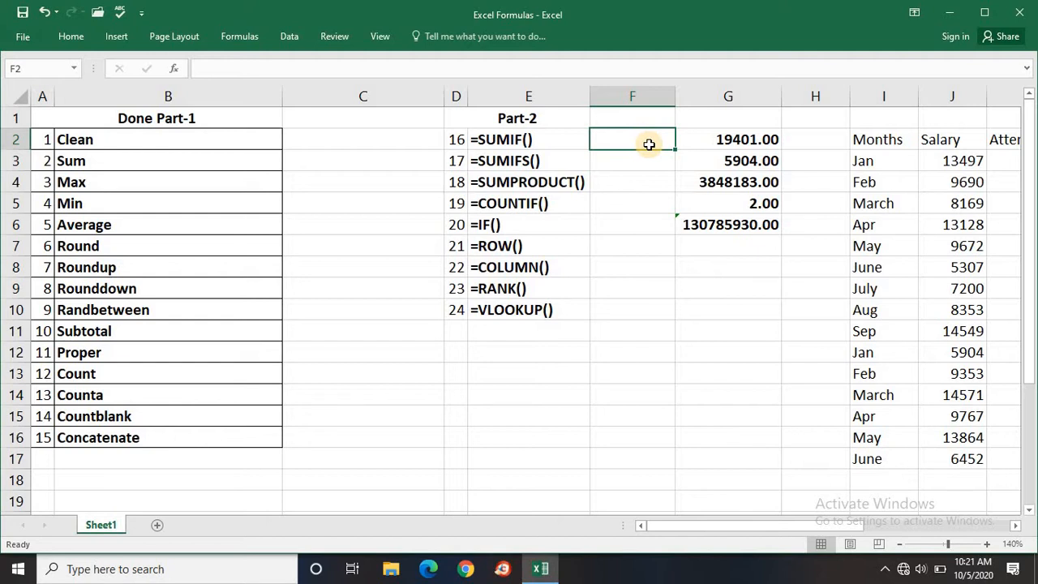
{"action": "key", "text": "Right"}
{"action": "key", "text": "Right"}
{"action": "key", "text": "Right"}
{"action": "key", "text": "Right"}
{"action": "key", "text": "Right"}
{"action": "key", "text": "Left"}
{"action": "key", "text": "Left"}
{"action": "key", "text": "Left"}
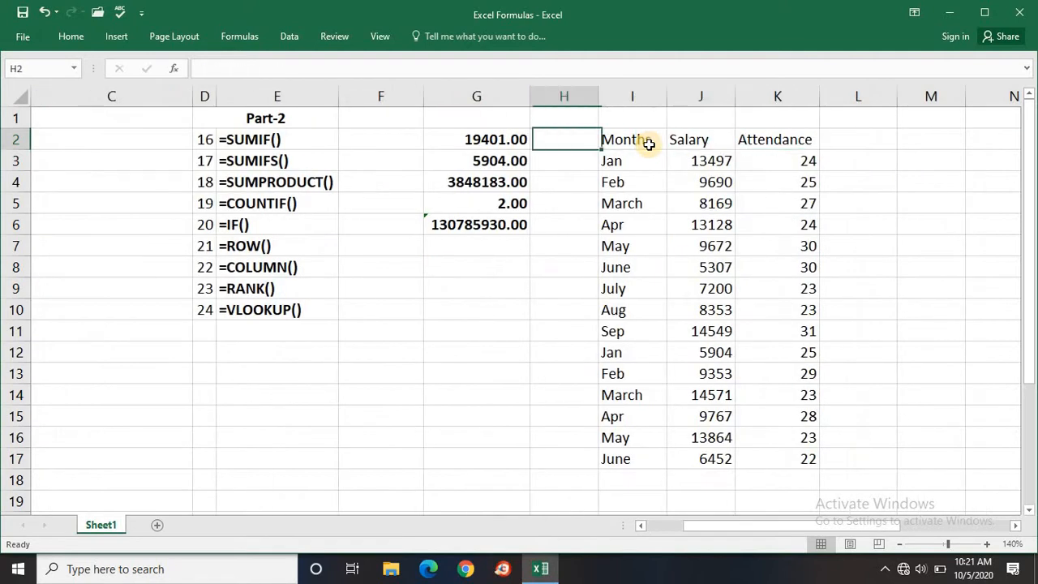
{"action": "key", "text": "Left"}
{"action": "key", "text": "Left"}
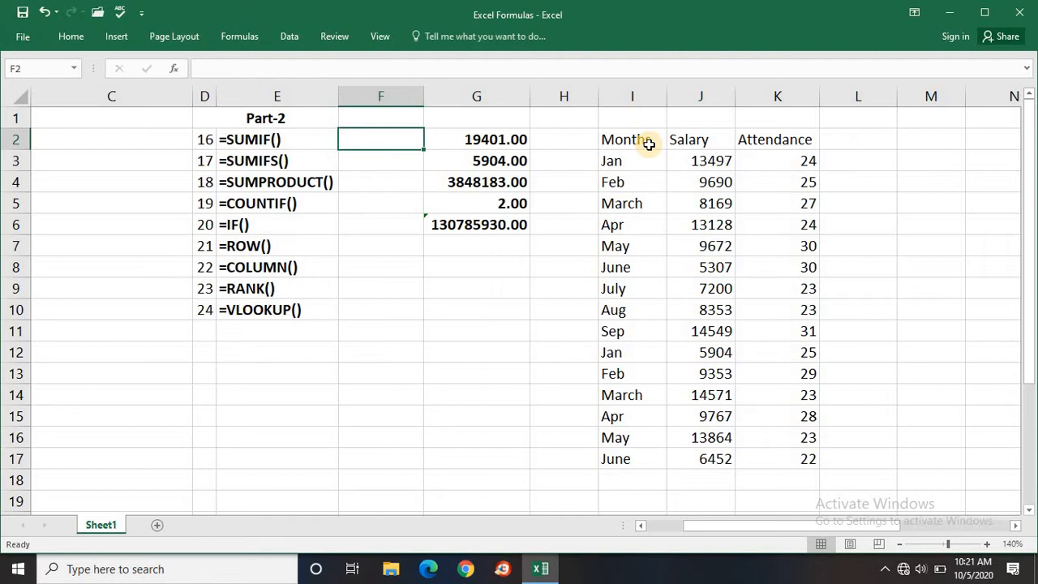
Step: Start a SUMIF formula in F2 with the month names I3:I17 as its range
{"action": "type", "text": "="}
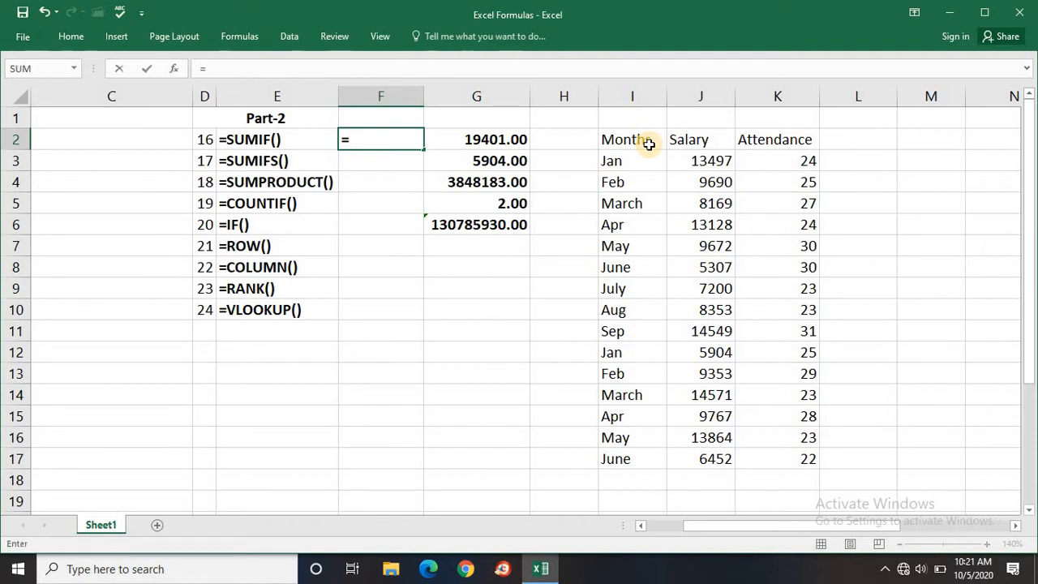
{"action": "type", "text": "sumif"}
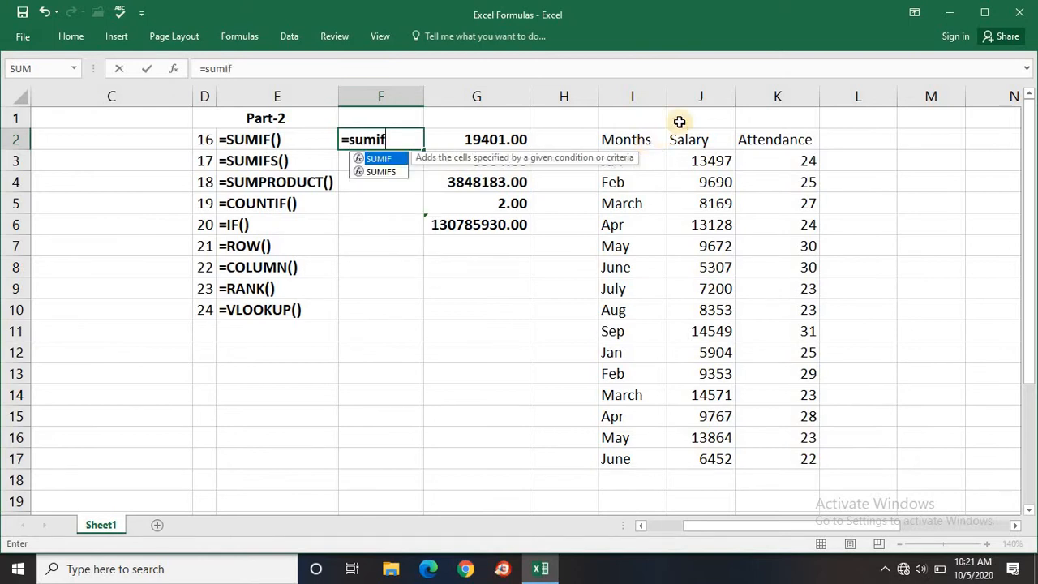
{"action": "key", "text": "Tab"}
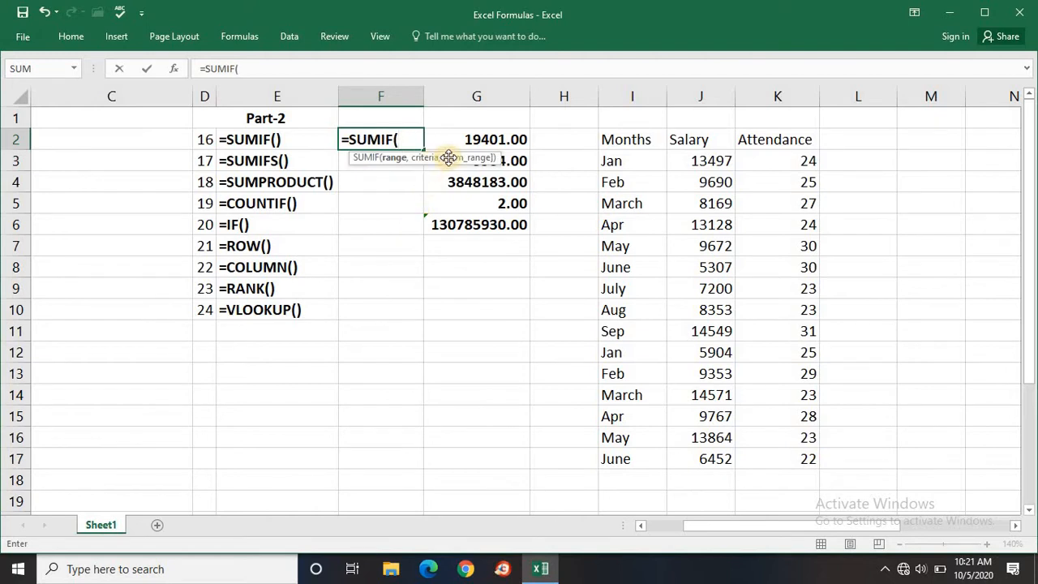
{"action": "left_click_drag", "start_coordinate": [442, 153], "coordinate": [455, 253]}
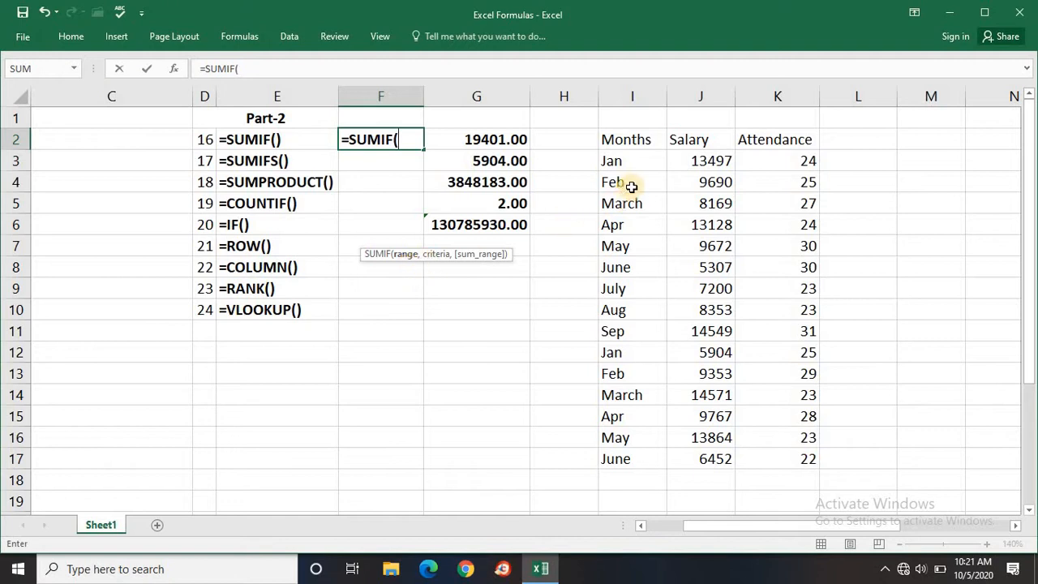
{"action": "left_click", "coordinate": [629, 161]}
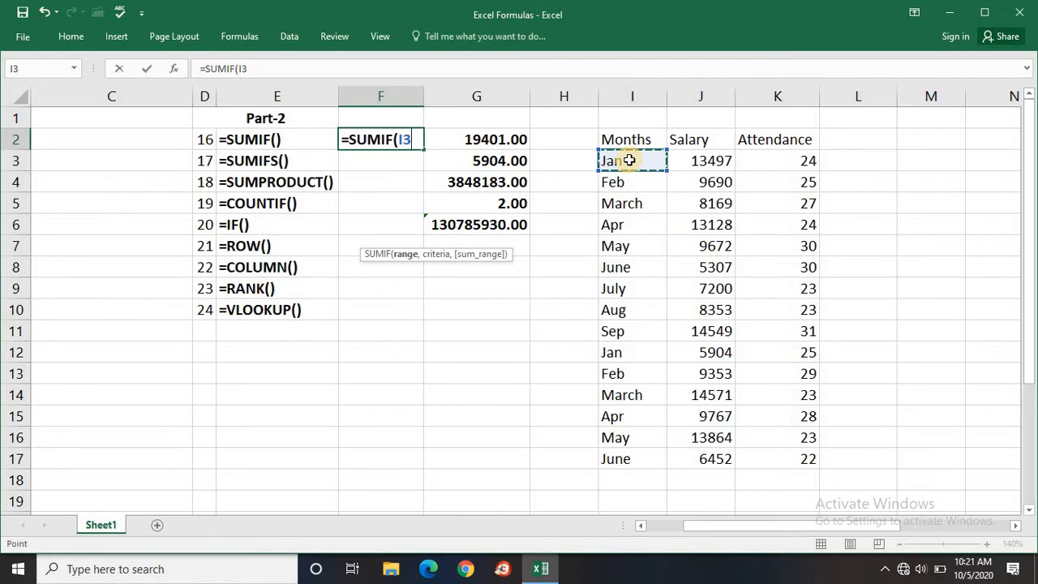
{"action": "key", "text": "ctrl+shift+Down"}
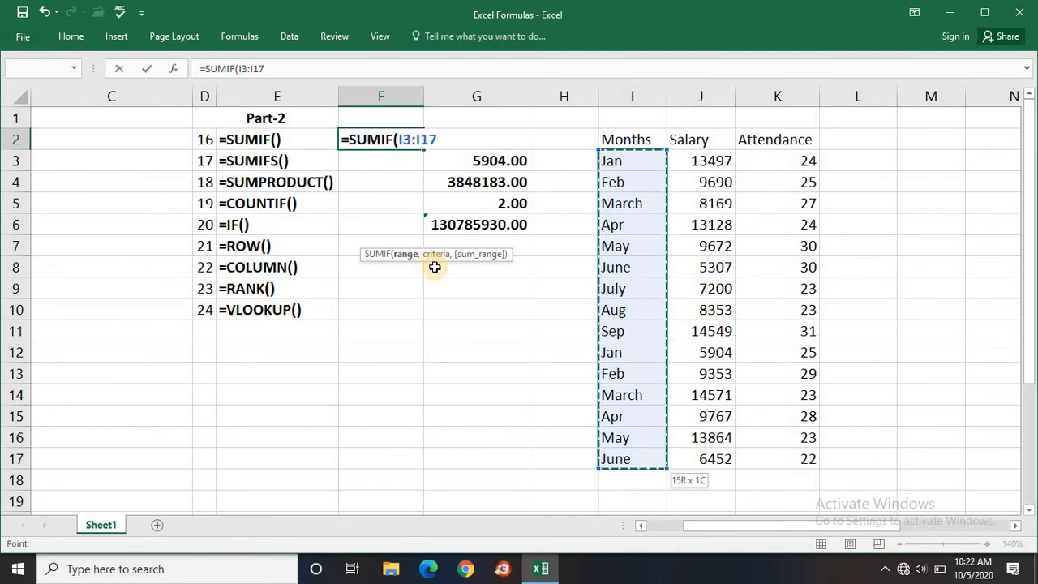
Step: Complete the SUMIF in F2 with I3 (Jan) as the criteria and J3:J17 as the sum range, and compare it with G2
{"action": "type", "text": ","}
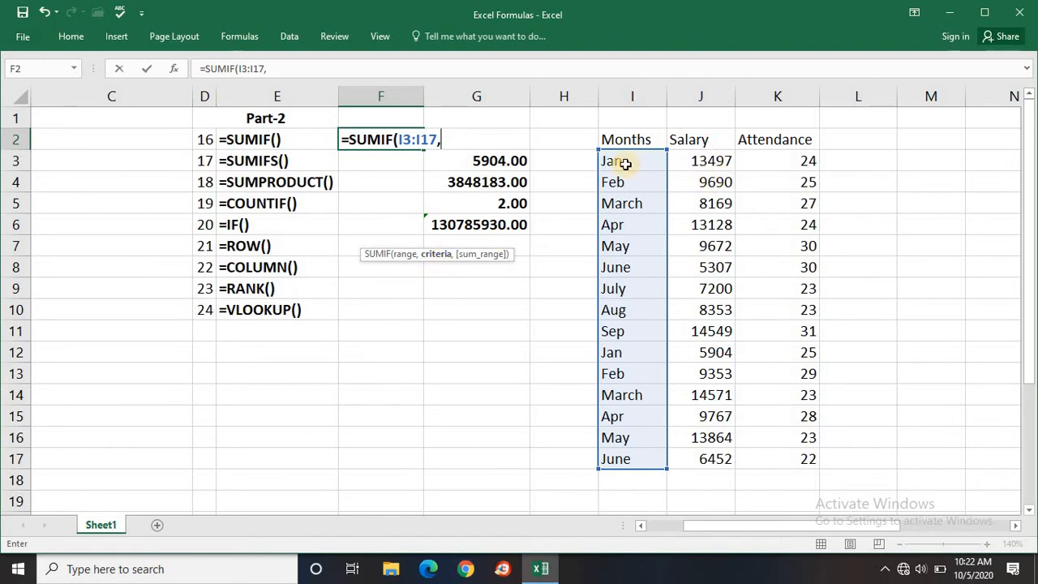
{"action": "left_click", "coordinate": [625, 165]}
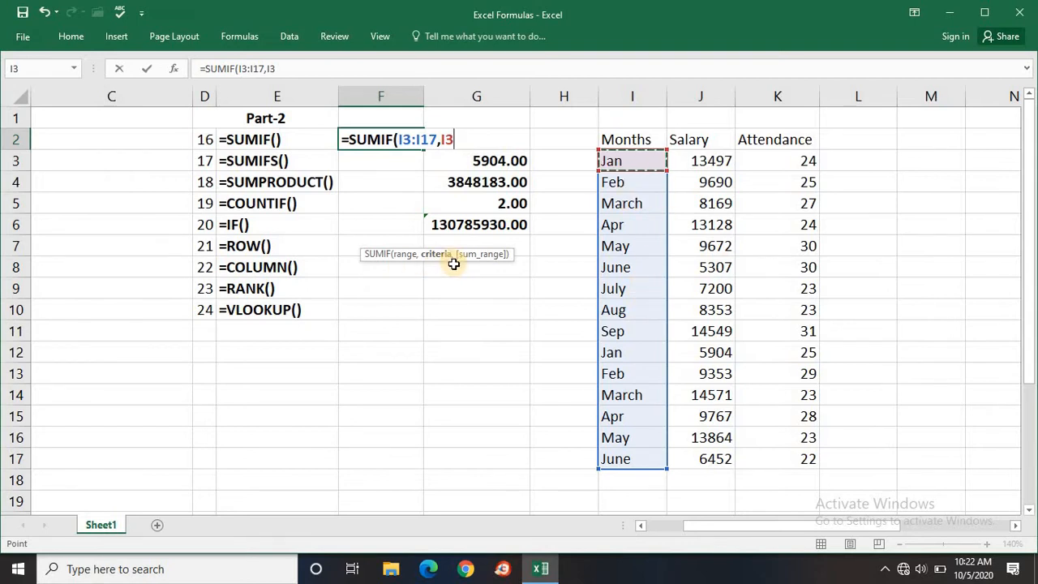
{"action": "type", "text": ","}
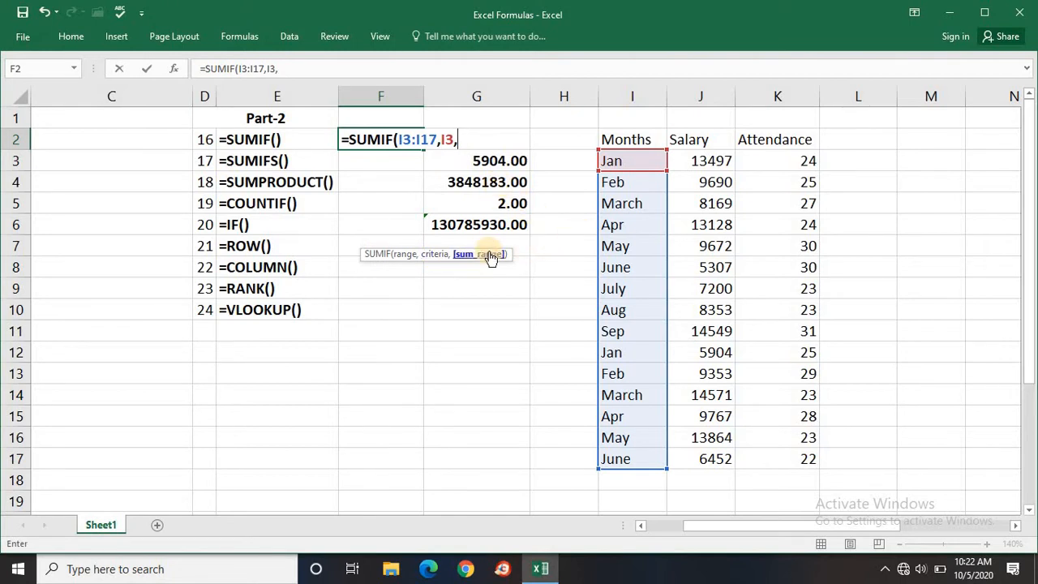
{"action": "left_click", "coordinate": [707, 161]}
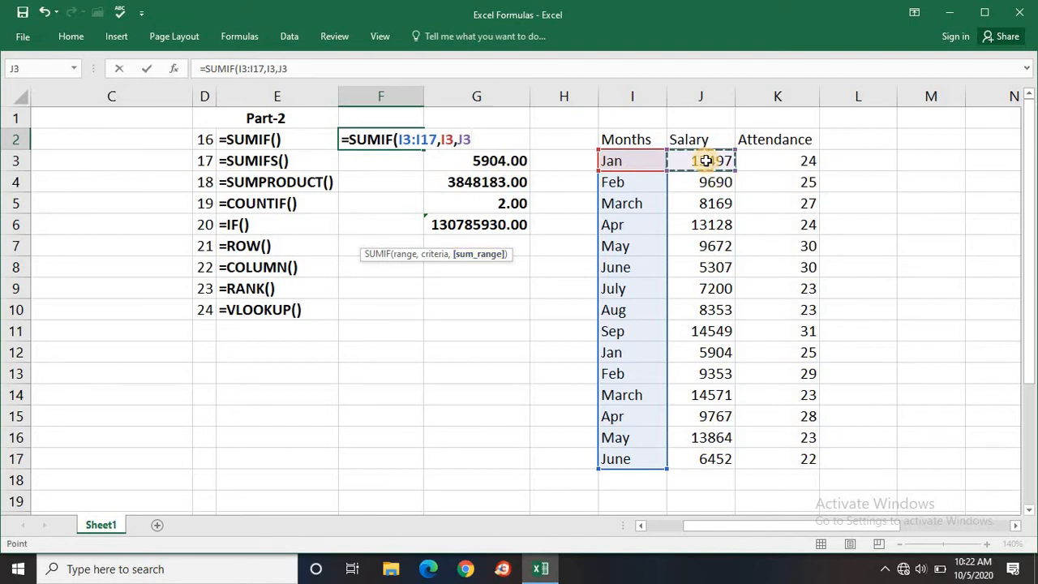
{"action": "key", "text": "ctrl+shift+Down"}
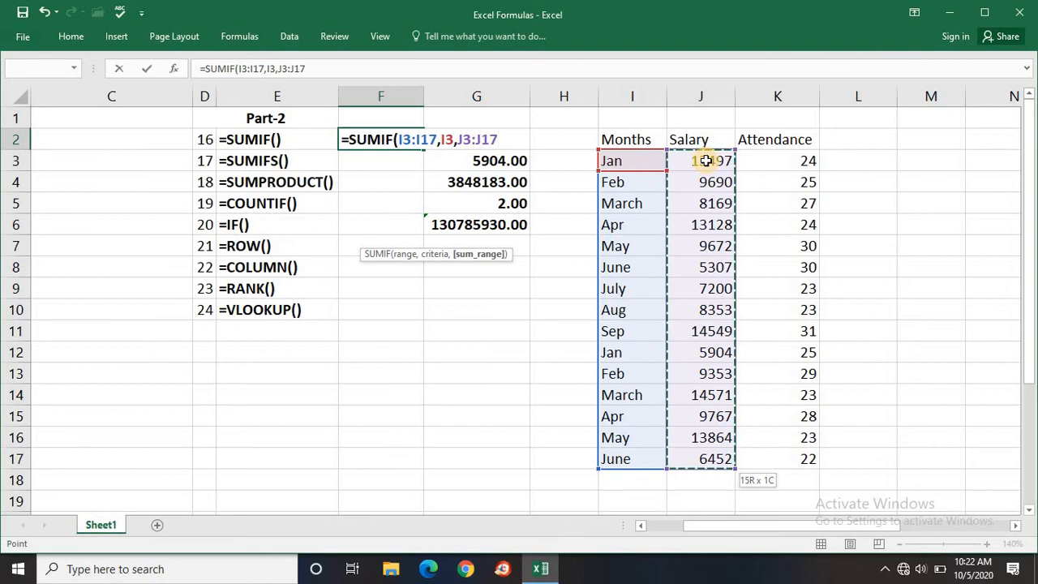
{"action": "key", "text": "Return"}
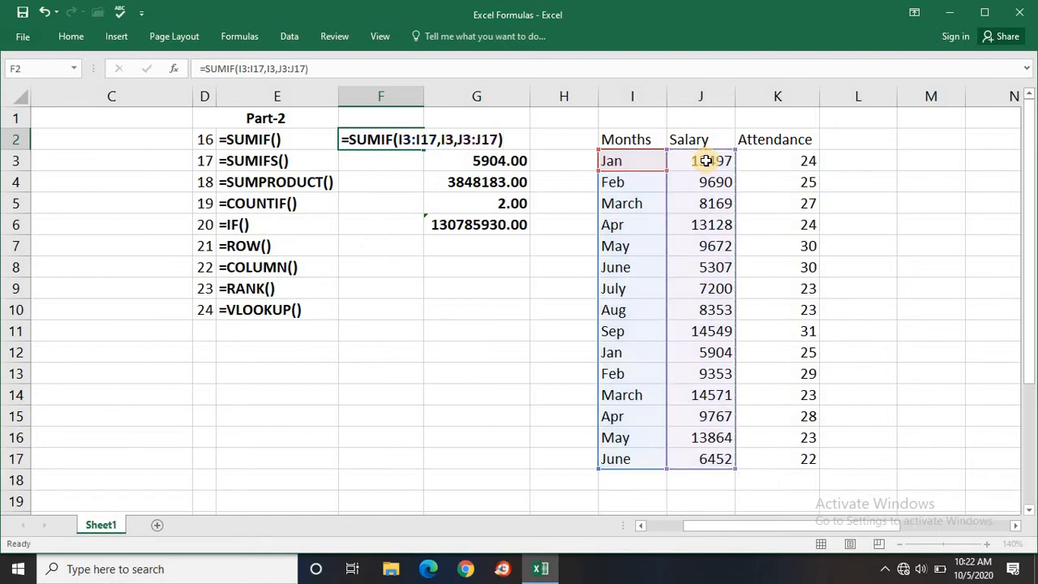
{"action": "key", "text": "Up"}
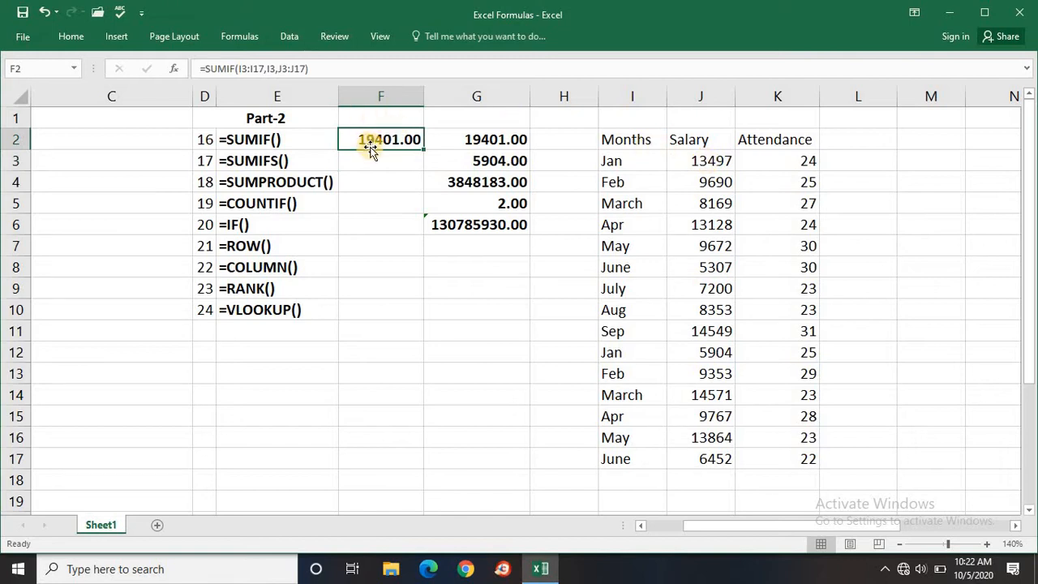
{"action": "left_click", "coordinate": [464, 140]}
{"action": "left_click", "coordinate": [393, 139]}
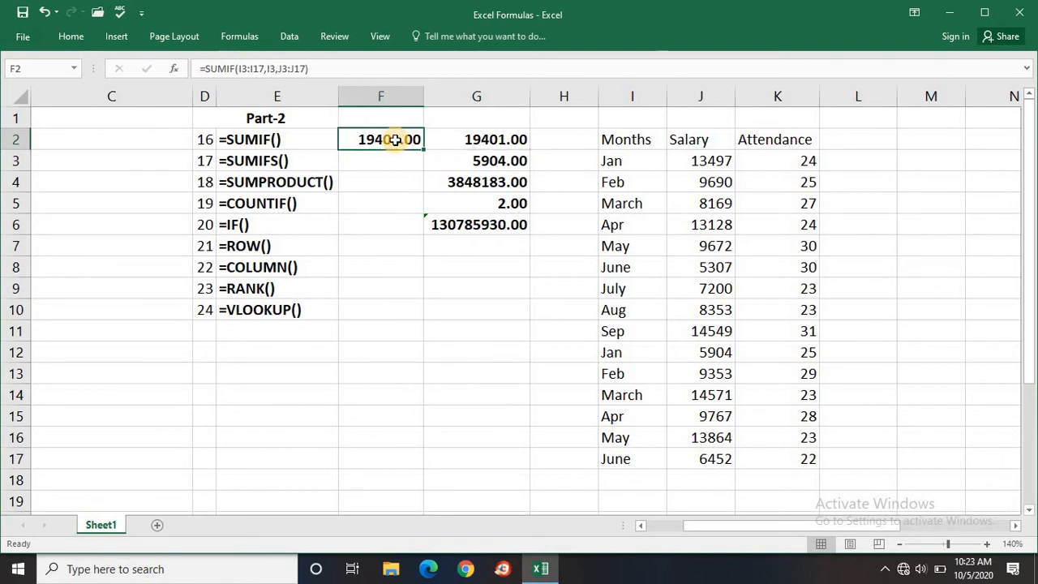
Step: Add filters to the Months, Salary and Attendance table and filter Months by the search text "ja"
{"action": "left_click", "coordinate": [642, 157]}
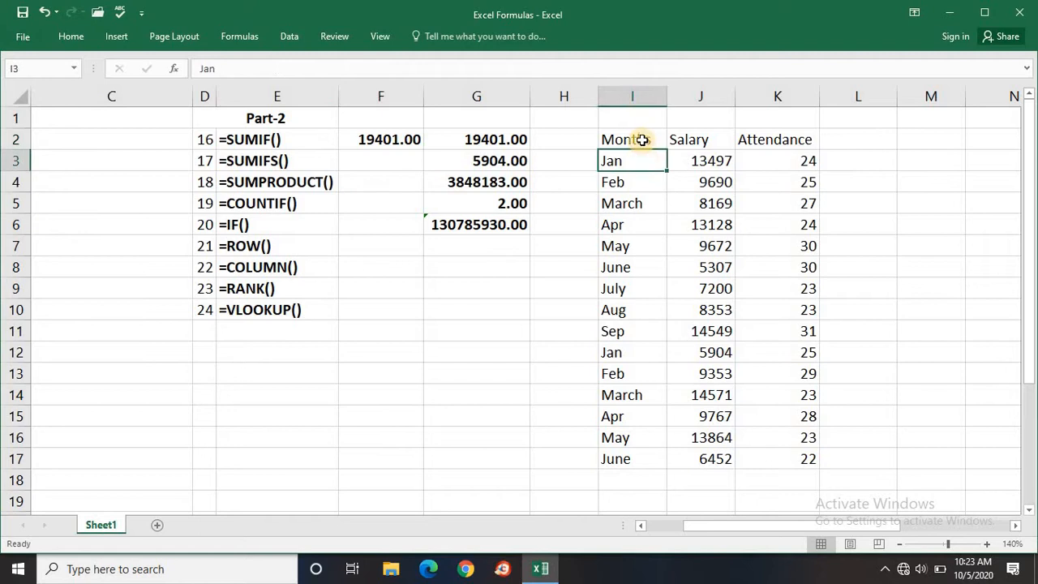
{"action": "left_click", "coordinate": [643, 139]}
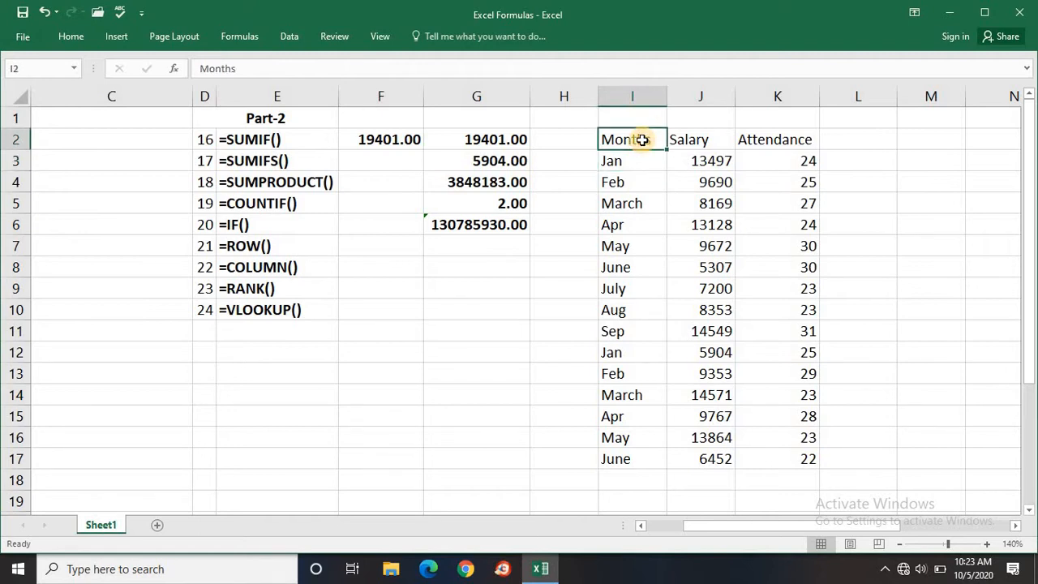
{"action": "key", "text": "ctrl+shift+l"}
{"action": "key", "text": "alt+Down"}
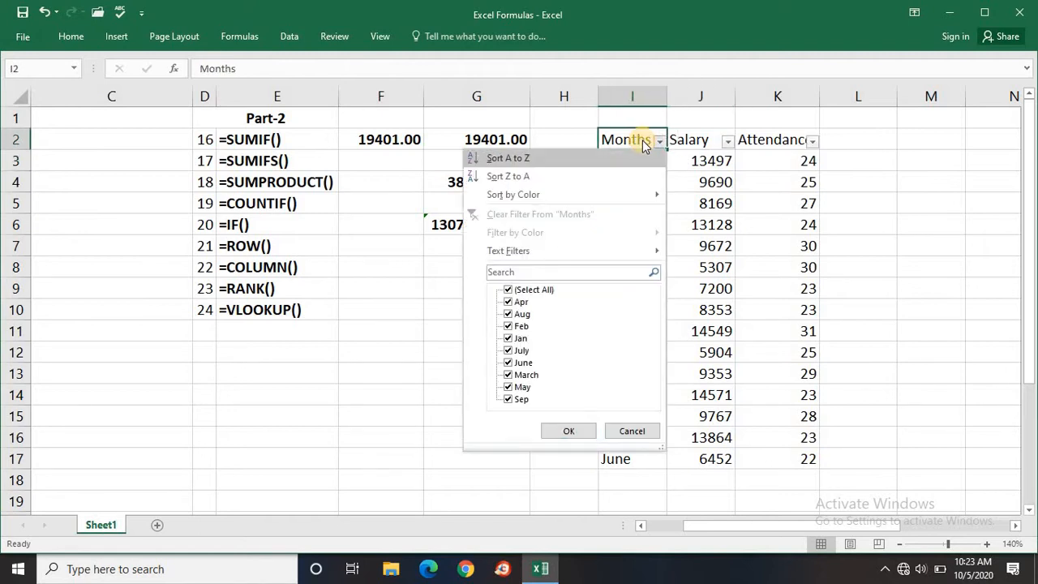
{"action": "key", "text": "Down"}
{"action": "key", "text": "Down"}
{"action": "key", "text": "Down"}
{"action": "key", "text": "Down"}
{"action": "type", "text": "ja"}
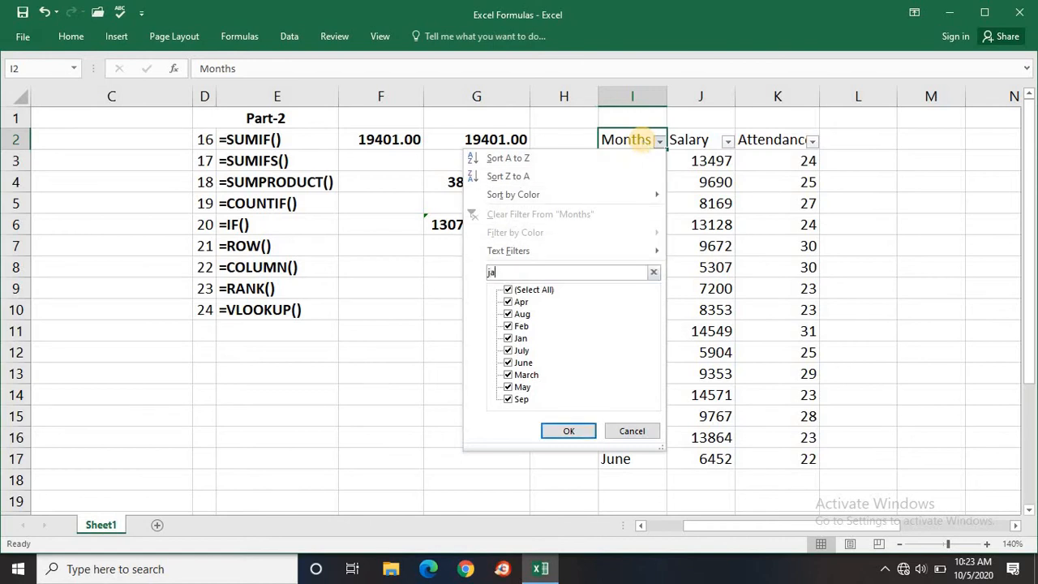
{"action": "key", "text": "Return"}
Step: Add the two filtered January salaries in J18 with the formula =J3+J12
{"action": "key", "text": "Down"}
{"action": "key", "text": "Right"}
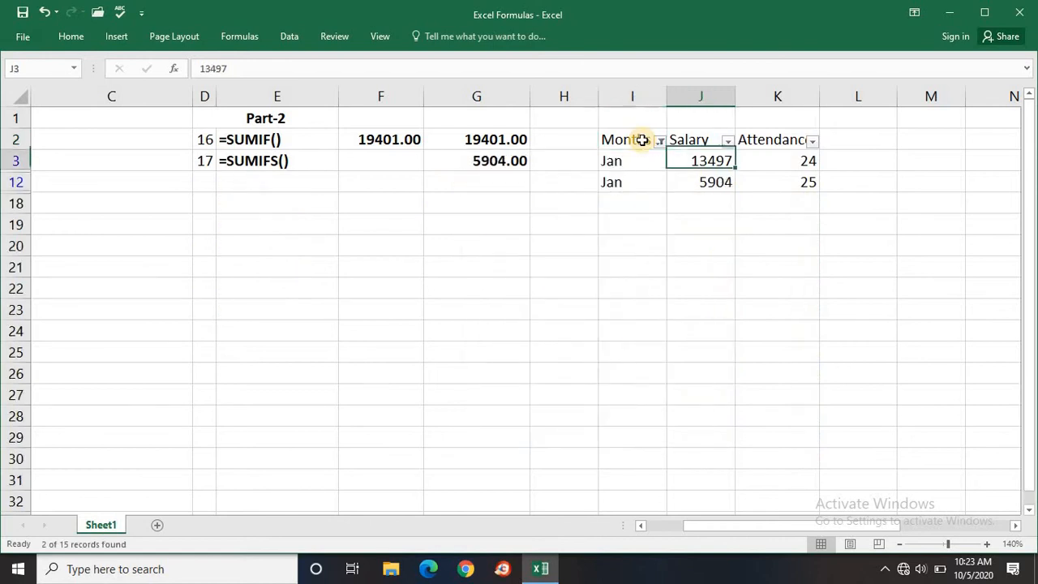
{"action": "key", "text": "Down"}
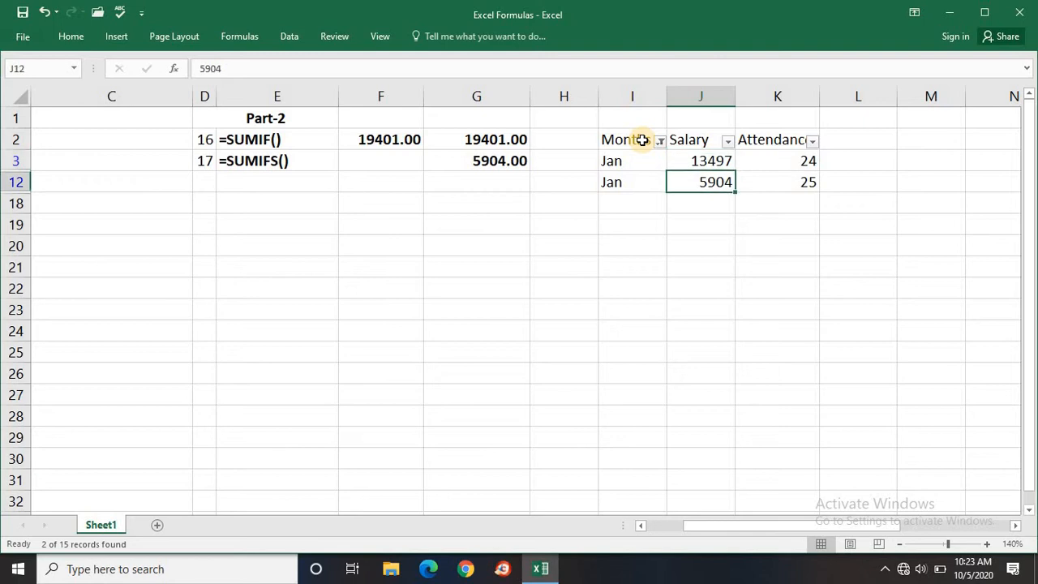
{"action": "key", "text": "Down"}
{"action": "type", "text": "="}
{"action": "key", "text": "Up"}
{"action": "key", "text": "Up"}
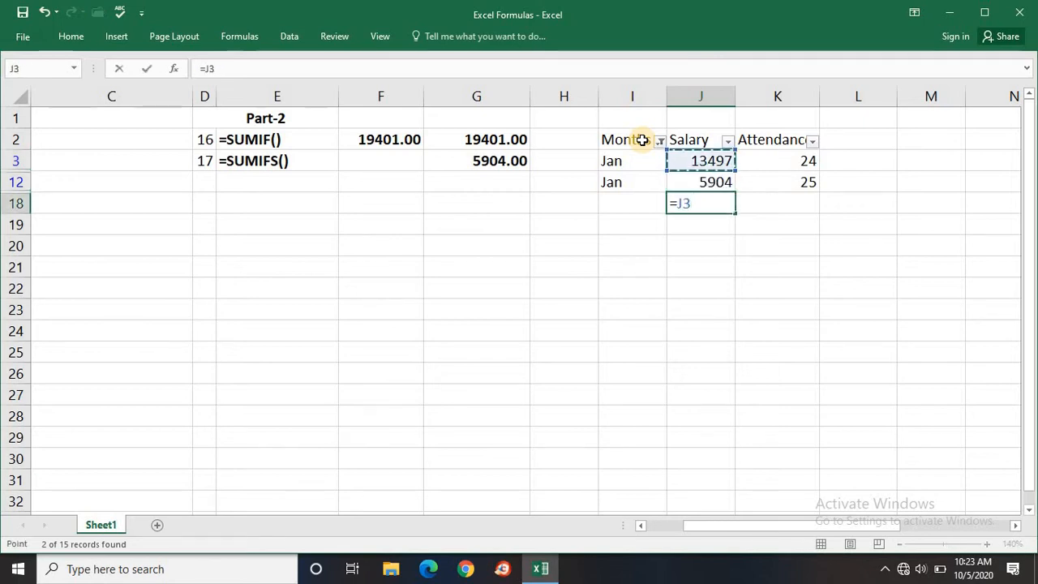
{"action": "type", "text": "+"}
{"action": "key", "text": "Up"}
{"action": "key", "text": "Return"}
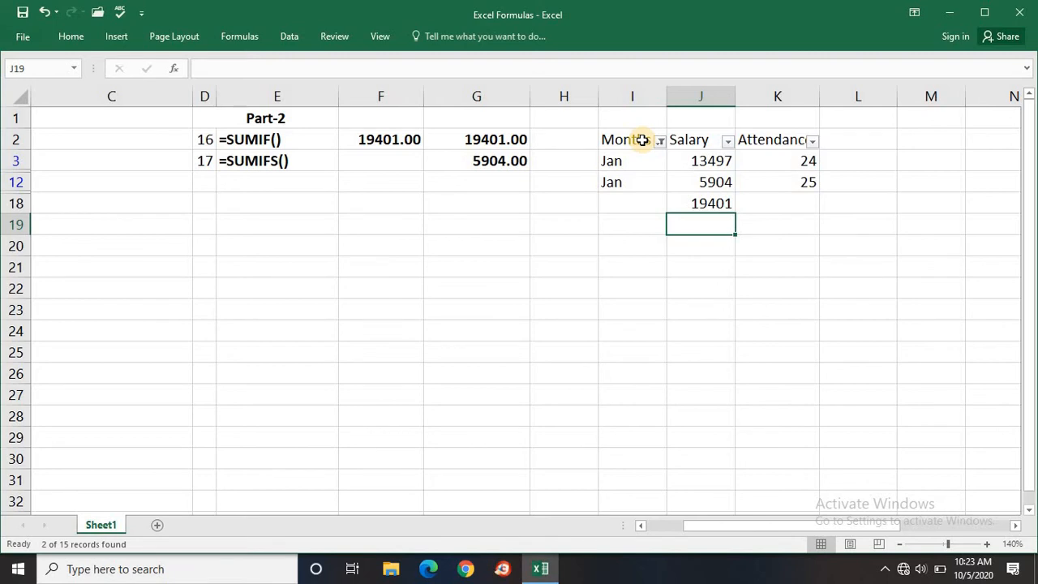
{"action": "key", "text": "Up"}
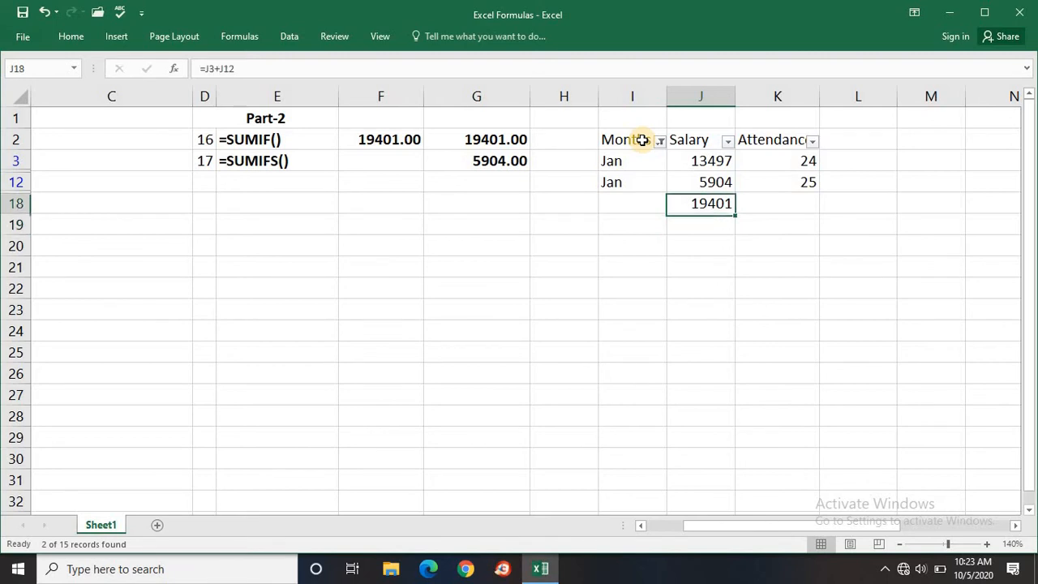
Step: Compare the manual January salary total in J18 with the SUMIF result in F2
{"action": "key", "text": "Left"}
{"action": "key", "text": "Left"}
{"action": "key", "text": "Left"}
{"action": "key", "text": "Left"}
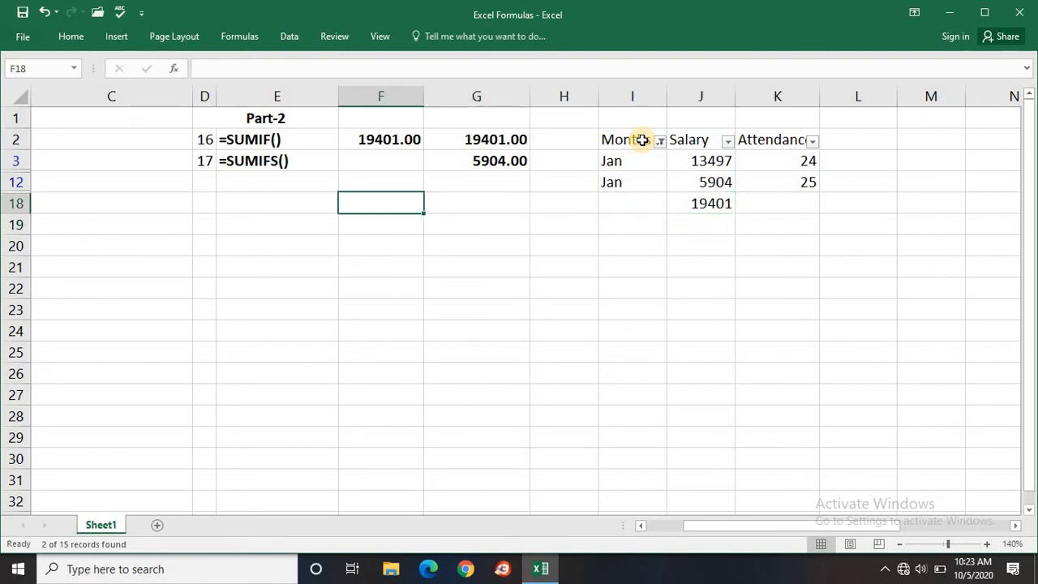
{"action": "key", "text": "Up"}
{"action": "key", "text": "Up"}
{"action": "key", "text": "Up"}
{"action": "key", "text": "Right"}
{"action": "key", "text": "Right"}
{"action": "key", "text": "Right"}
{"action": "key", "text": "Right"}
{"action": "key", "text": "Down"}
{"action": "key", "text": "Down"}
{"action": "key", "text": "Down"}
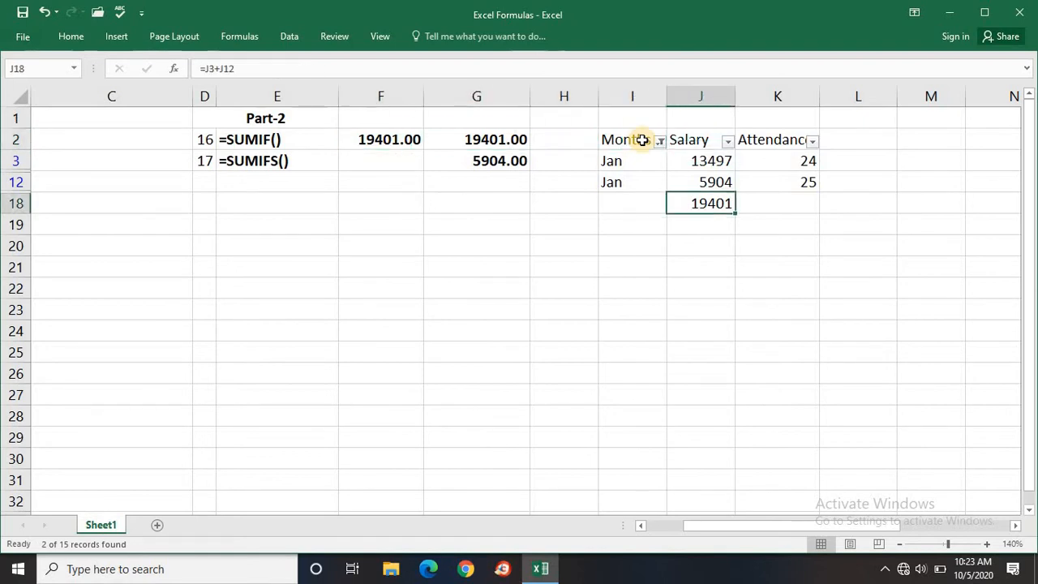
Step: Clear the manual total in J18 and remove the filters from the Months, Salary and Attendance table
{"action": "key", "text": "Delete"}
{"action": "key", "text": "Up"}
{"action": "key", "text": "Up"}
{"action": "key", "text": "Up"}
{"action": "key", "text": "Left"}
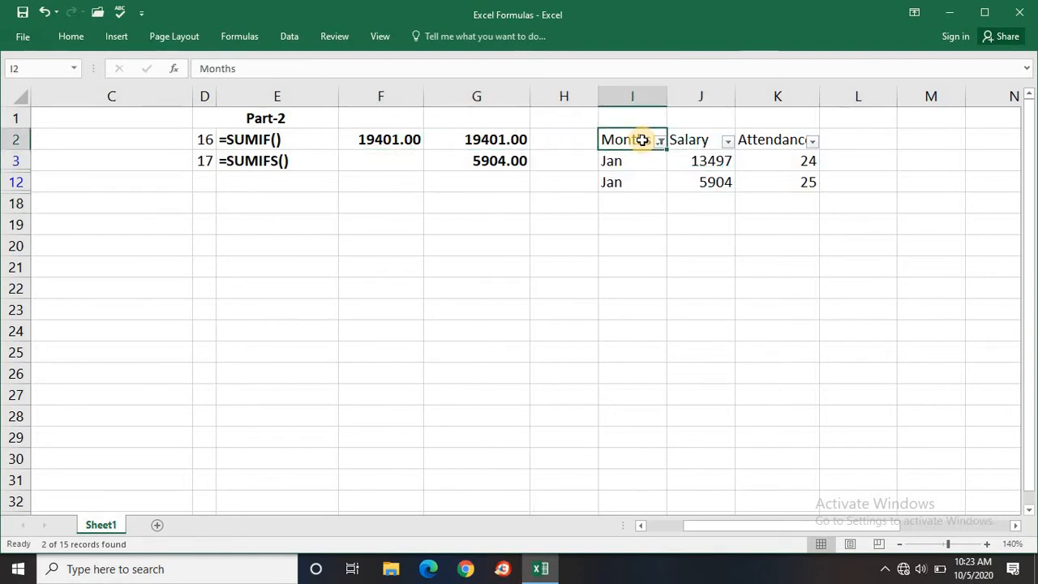
{"action": "key", "text": "Up"}
{"action": "key", "text": "Down"}
{"action": "key", "text": "ctrl+shift+l"}
Step: Hide column G, which holds the reference results beside the Part-2 formulas, and return to F3
{"action": "key", "text": "Left"}
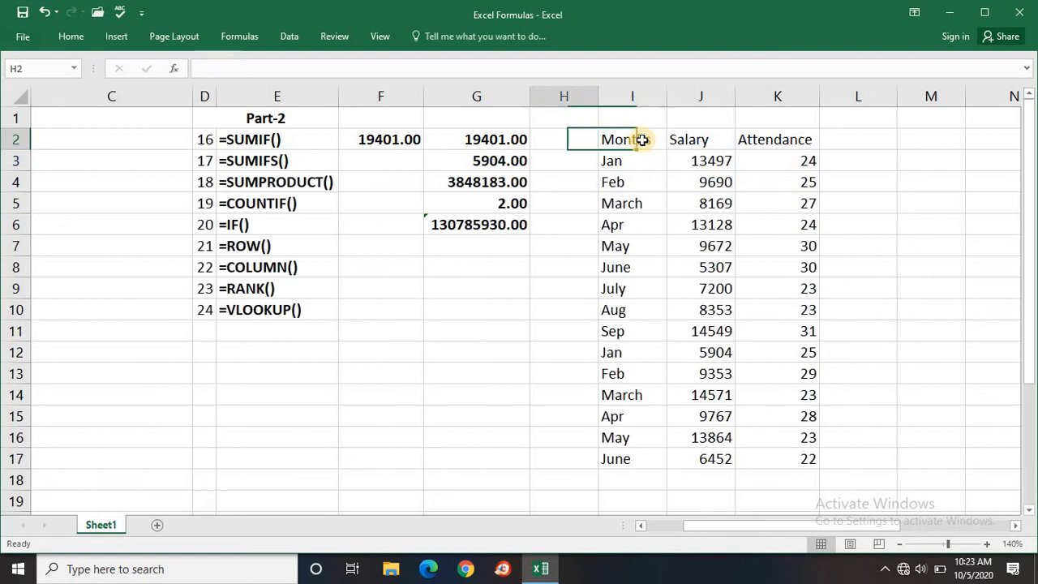
{"action": "key", "text": "Left"}
{"action": "key", "text": "Left"}
{"action": "key", "text": "Down"}
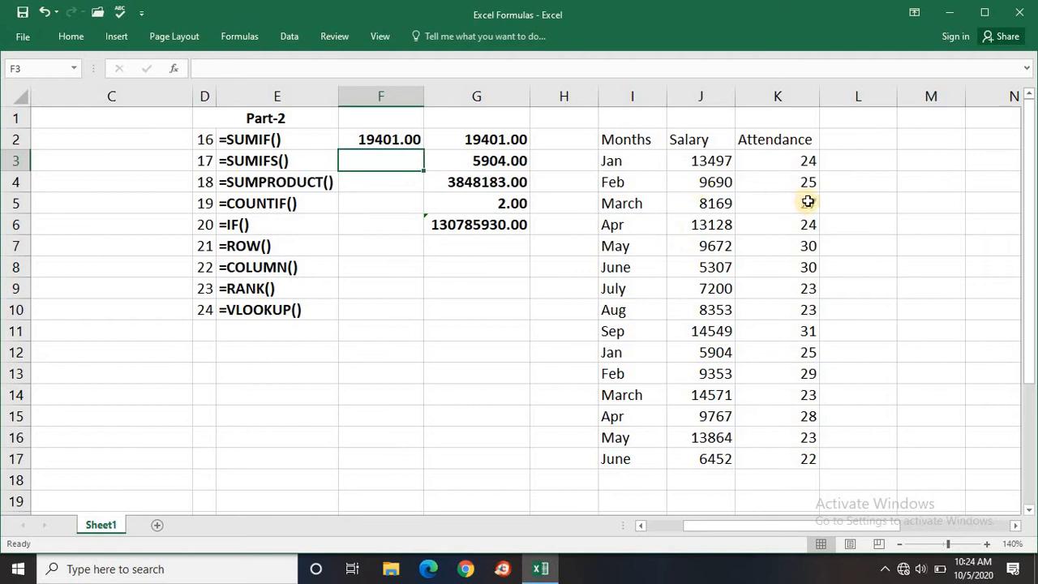
{"action": "key", "text": "Right"}
{"action": "key", "text": "ctrl+space"}
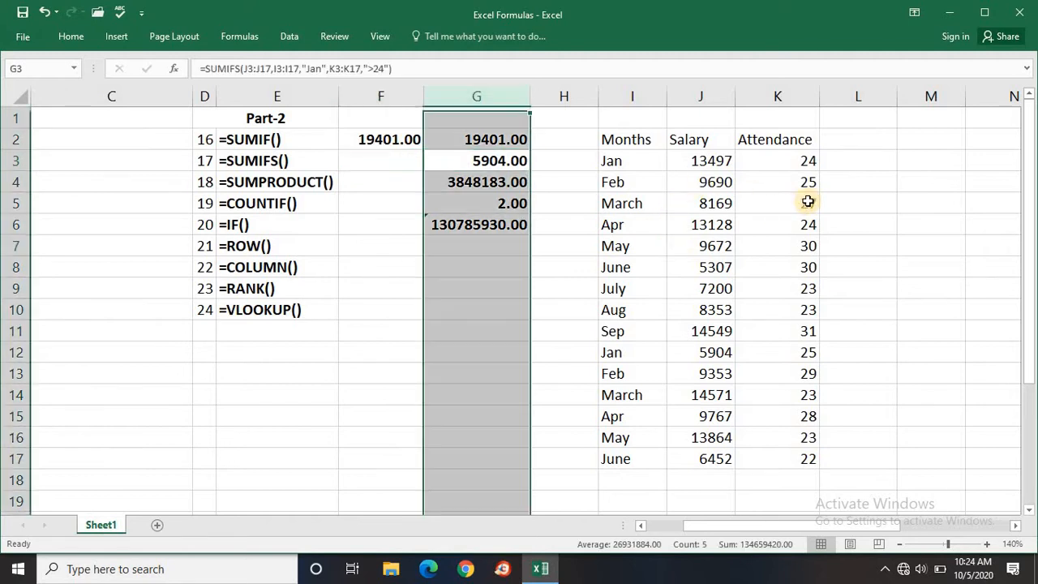
{"action": "key", "text": "shift+F10"}
{"action": "key", "text": "Up"}
{"action": "key", "text": "Up"}
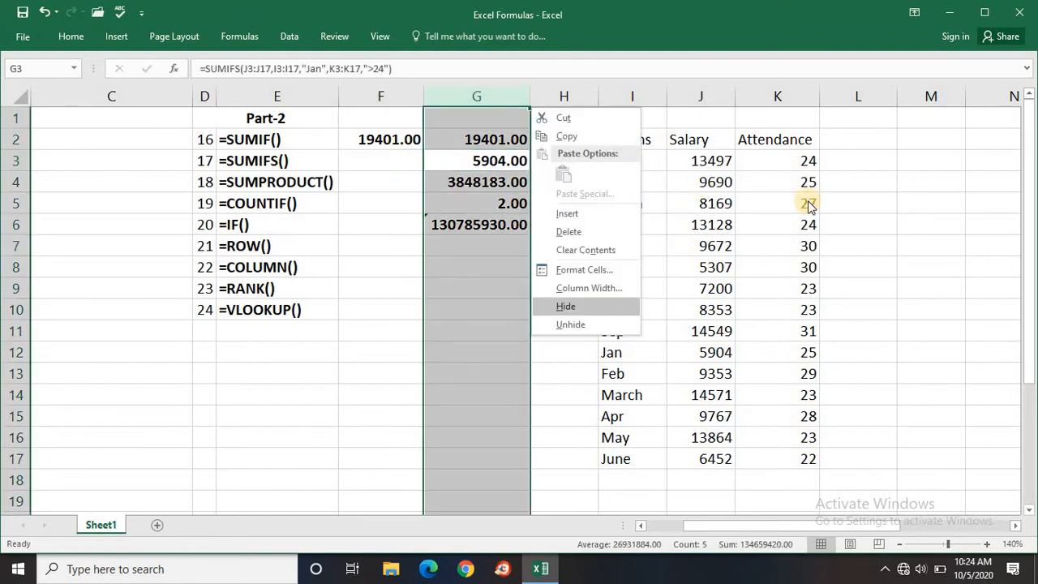
{"action": "key", "text": "Return"}
{"action": "key", "text": "Left"}
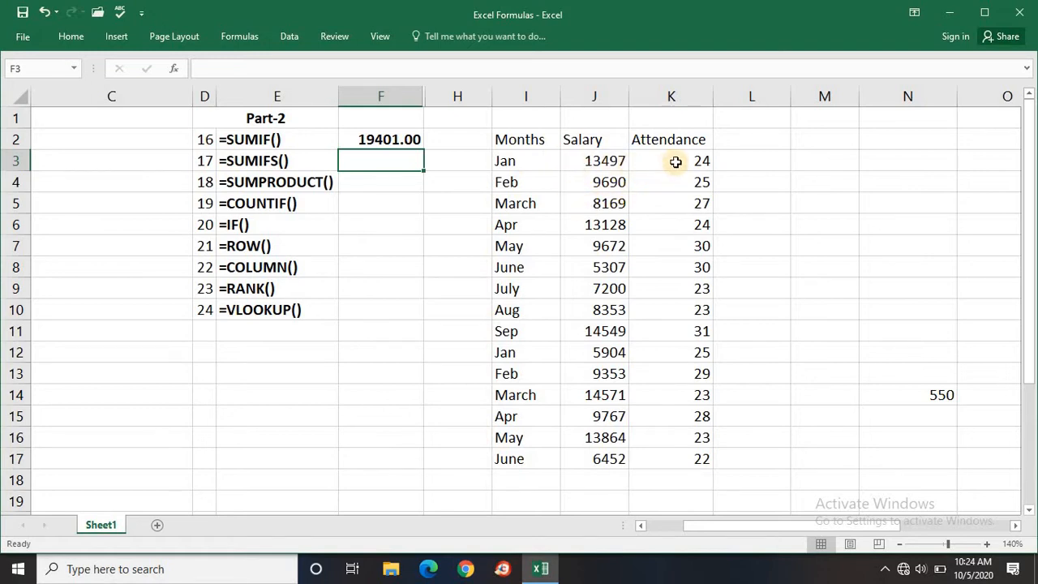
Step: Start a SUMIFS formula in F3 with the salaries J3:J17 as the sum range
{"action": "type", "text": "="}
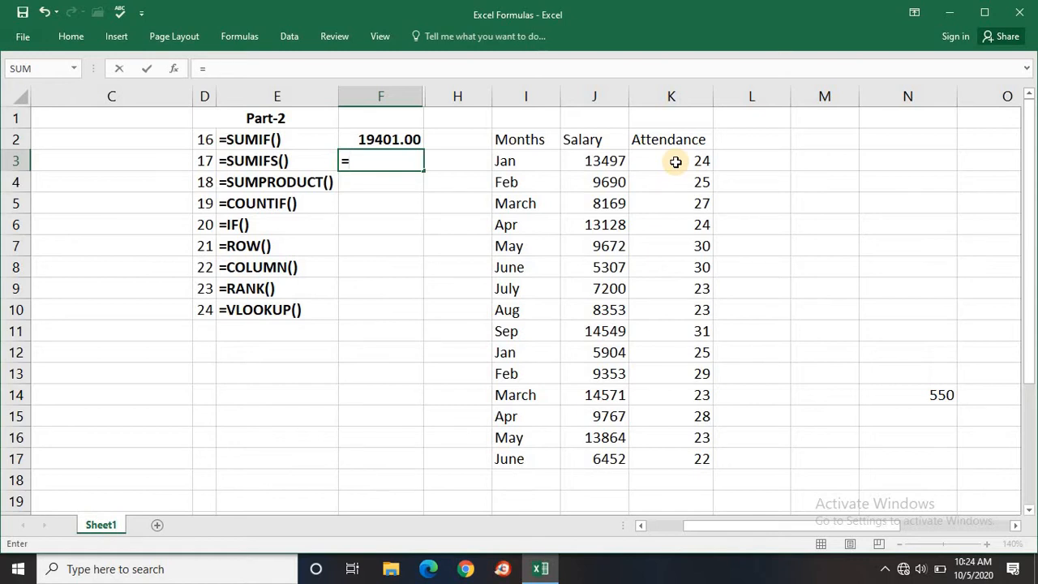
{"action": "type", "text": "sumfi"}
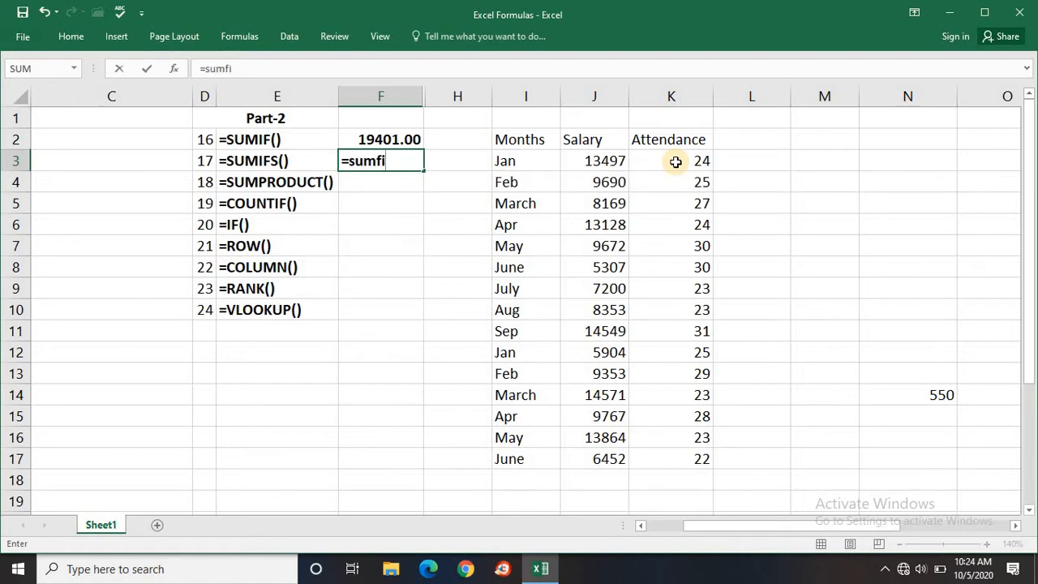
{"action": "key", "text": "BackSpace"}
{"action": "type", "text": "ifs"}
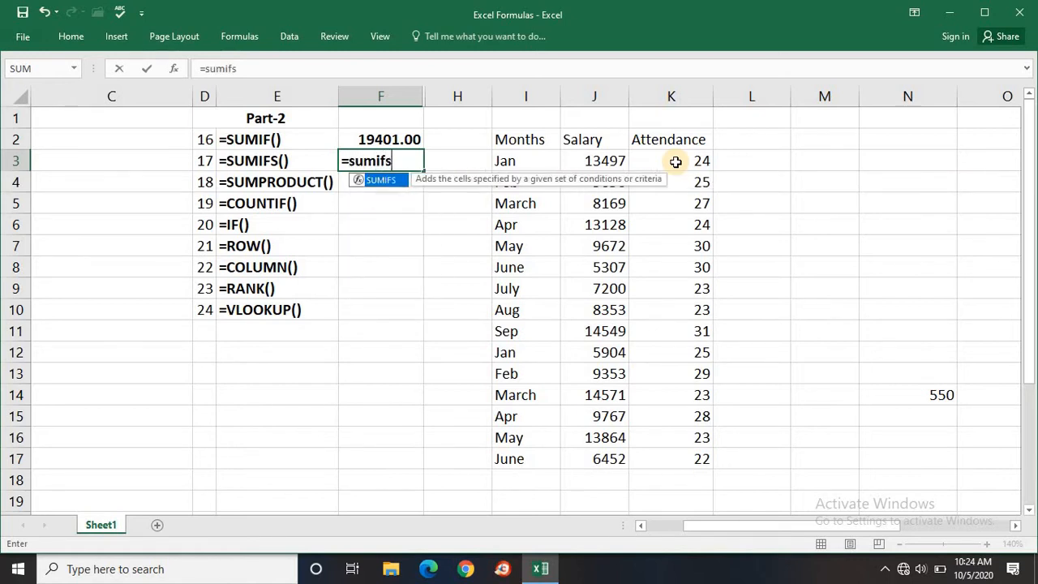
{"action": "key", "text": "Tab"}
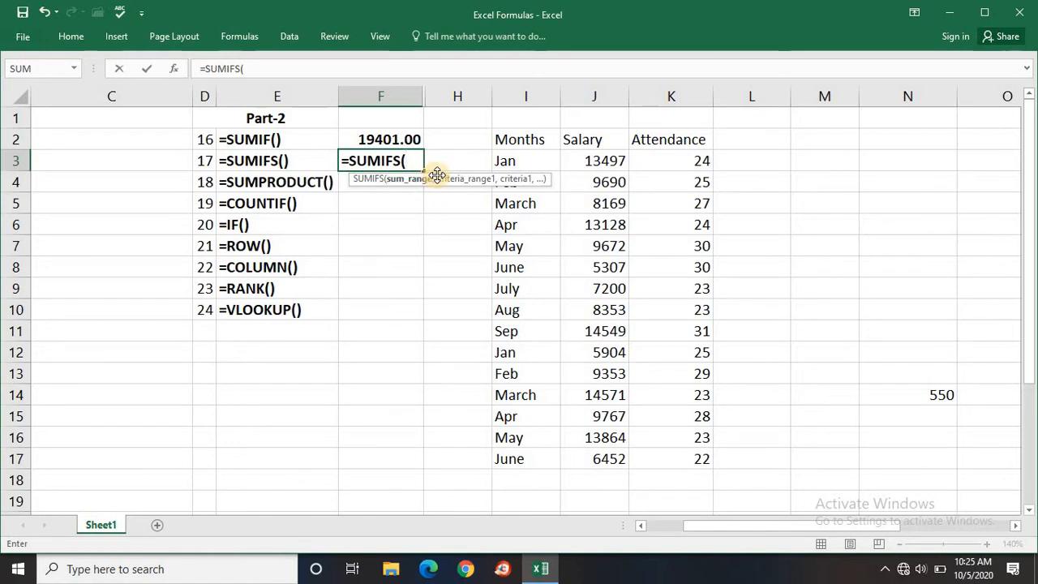
{"action": "left_click_drag", "start_coordinate": [431, 186], "coordinate": [420, 221]}
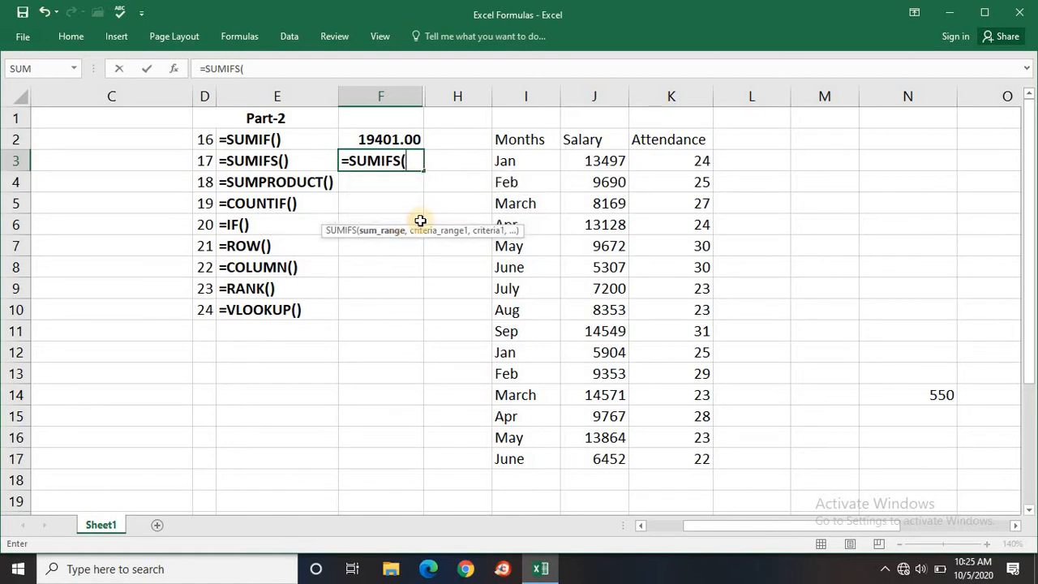
{"action": "left_click", "coordinate": [593, 161]}
{"action": "key", "text": "ctrl+shift+Down"}
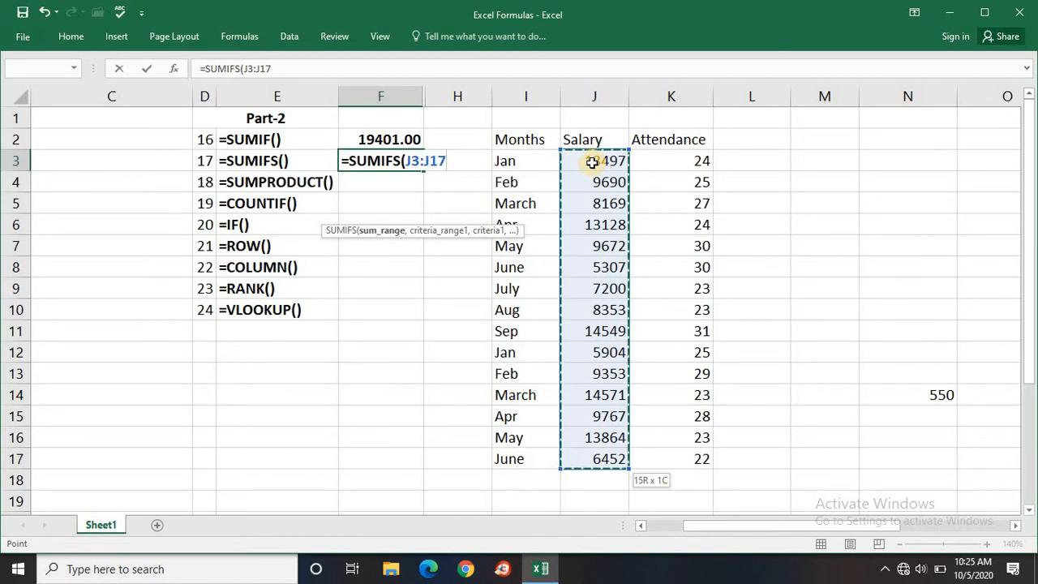
{"action": "type", "text": ","}
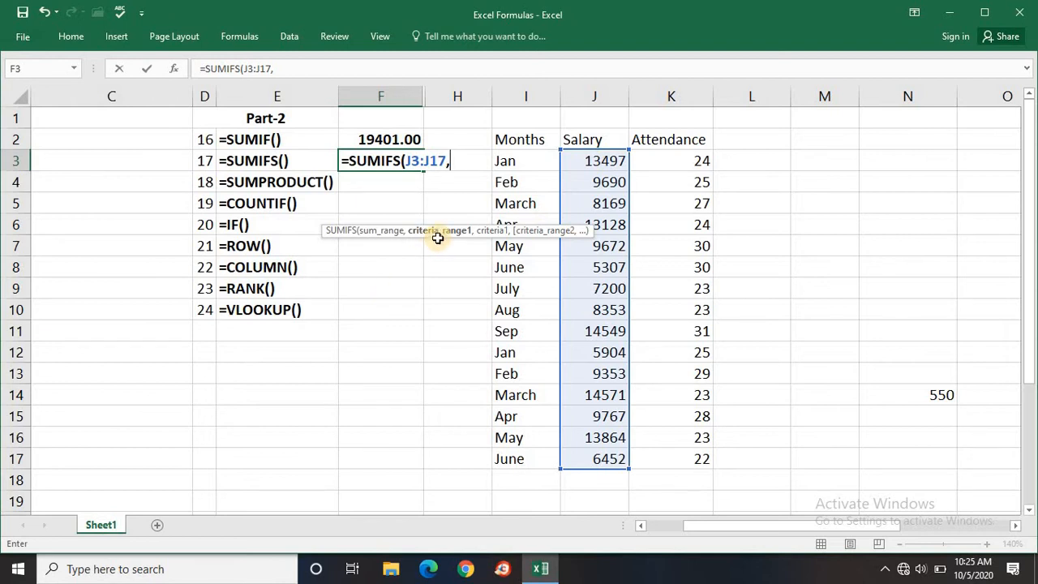
Step: Add the months I3:I17 as the first SUMIFS criteria range, with I3 (Jan) as its criterion
{"action": "left_click", "coordinate": [528, 161]}
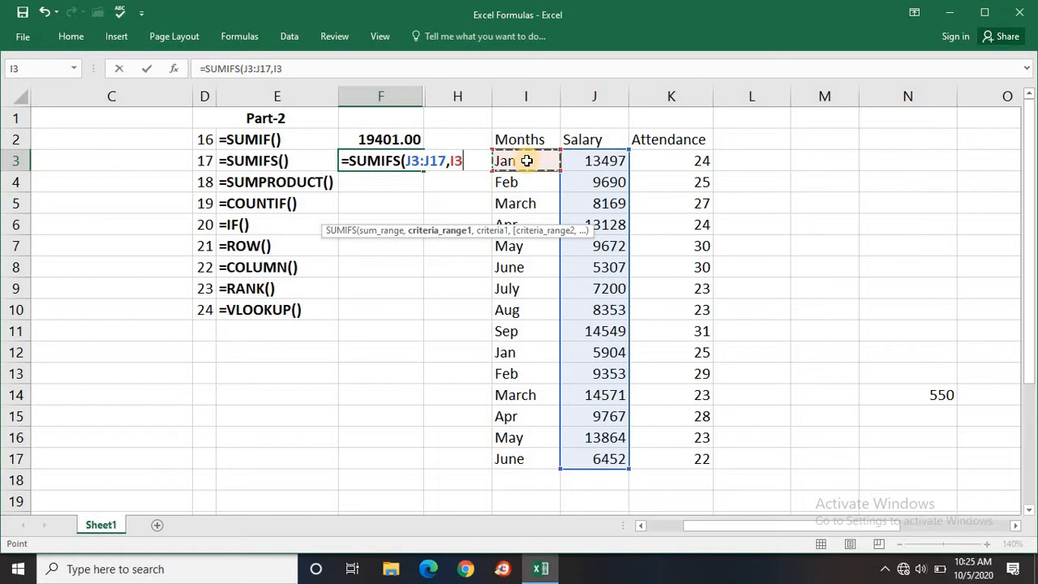
{"action": "key", "text": "ctrl+shift+Down"}
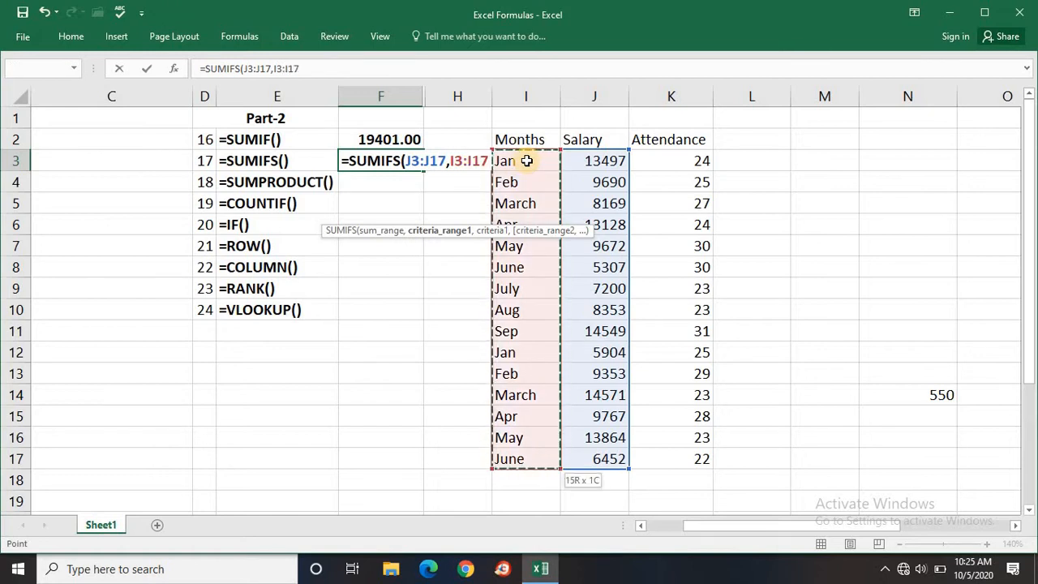
{"action": "type", "text": ","}
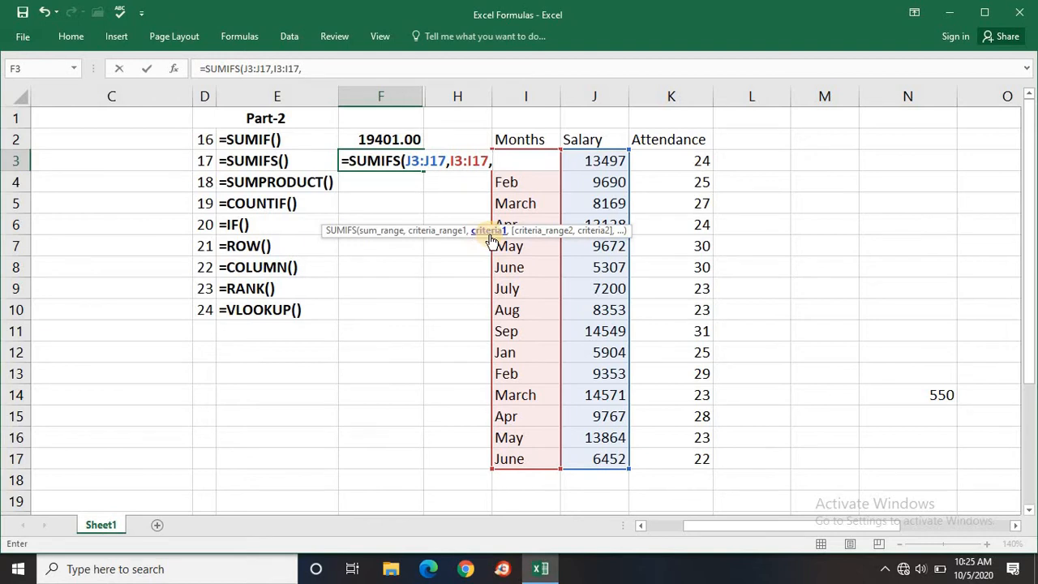
{"action": "left_click", "coordinate": [539, 177]}
{"action": "key", "text": "Up"}
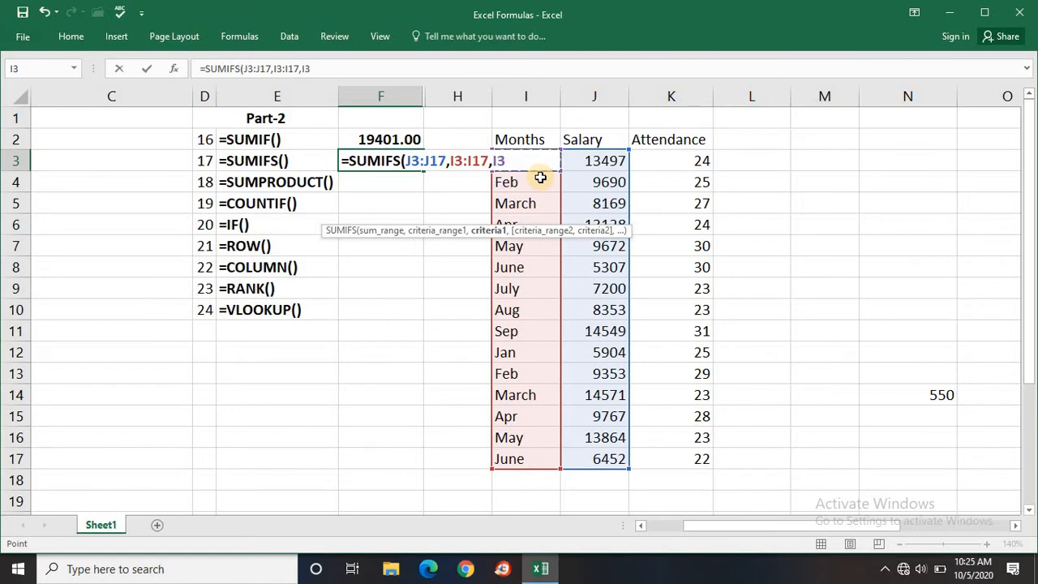
{"action": "type", "text": ","}
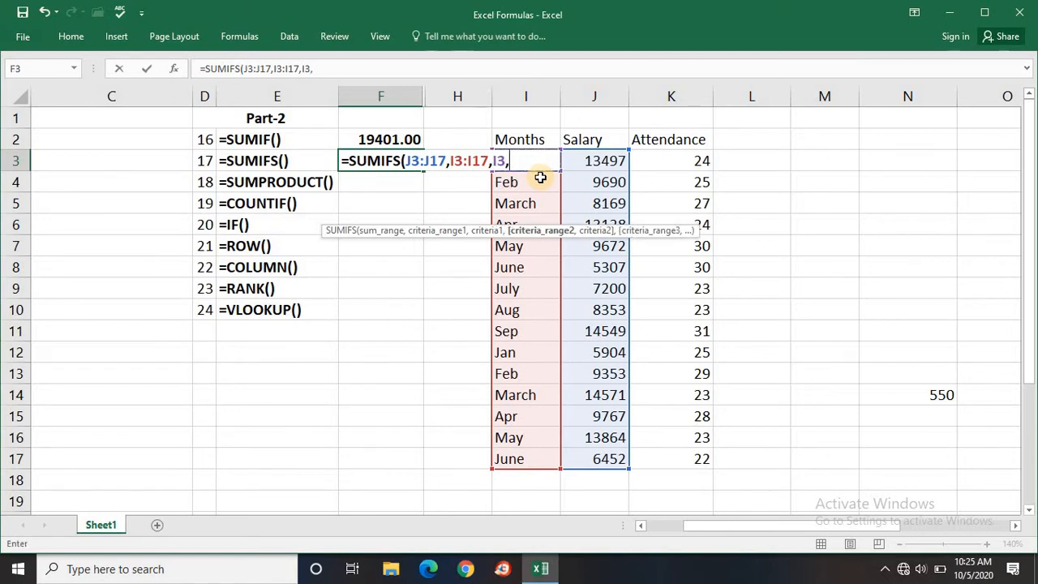
Step: Add the attendance range K3:K17 with the criterion ">24" and complete the SUMIFS formula in F3
{"action": "left_click", "coordinate": [696, 160]}
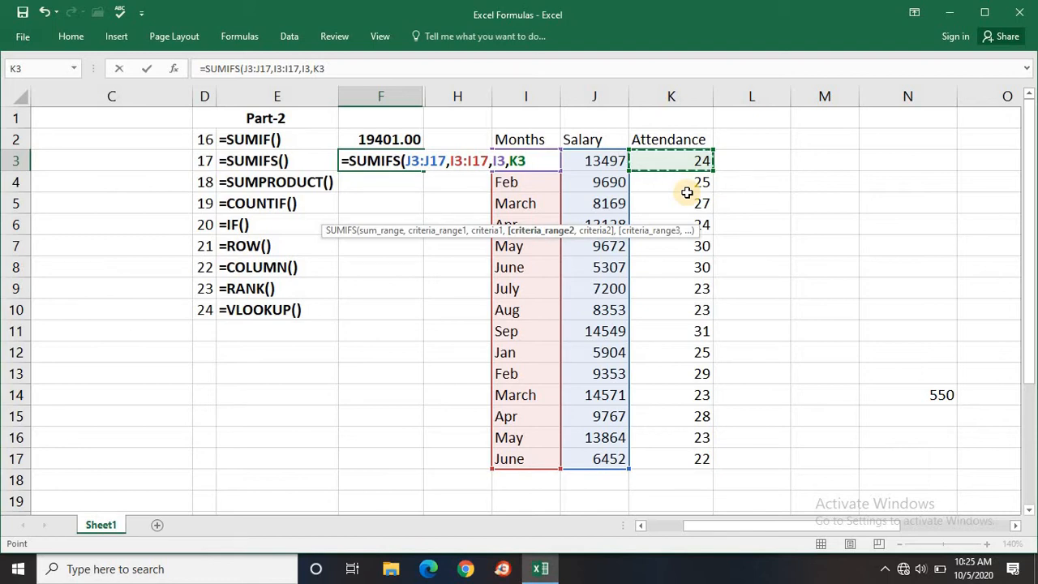
{"action": "key", "text": "ctrl+shift+Down"}
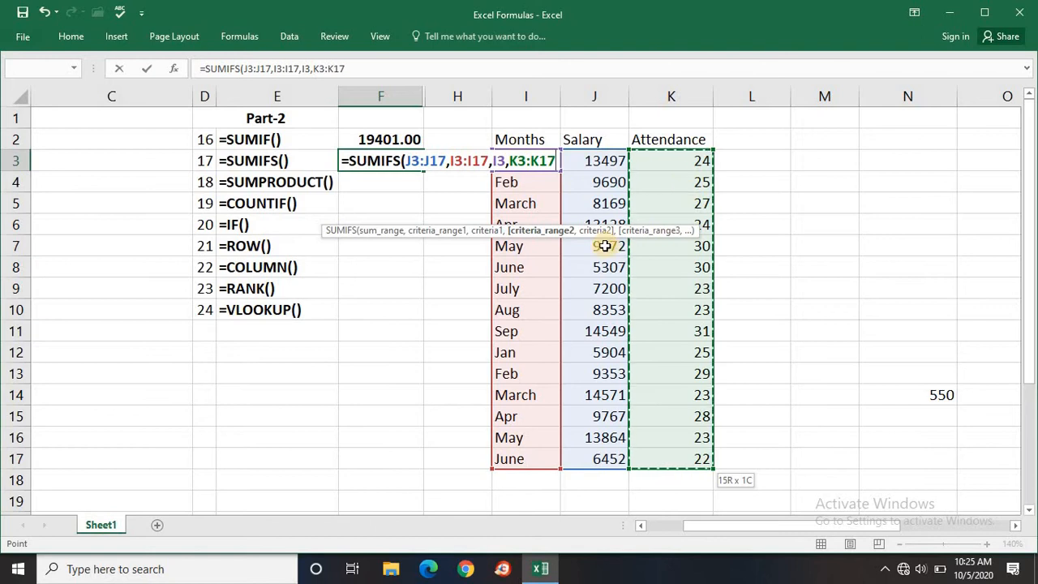
{"action": "type", "text": ","}
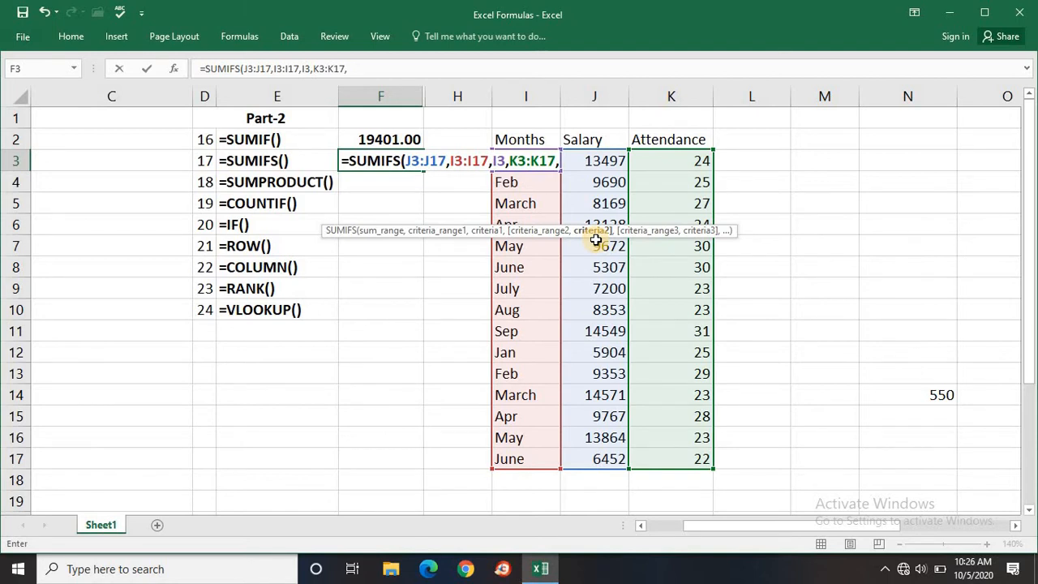
{"action": "type", "text": "\""}
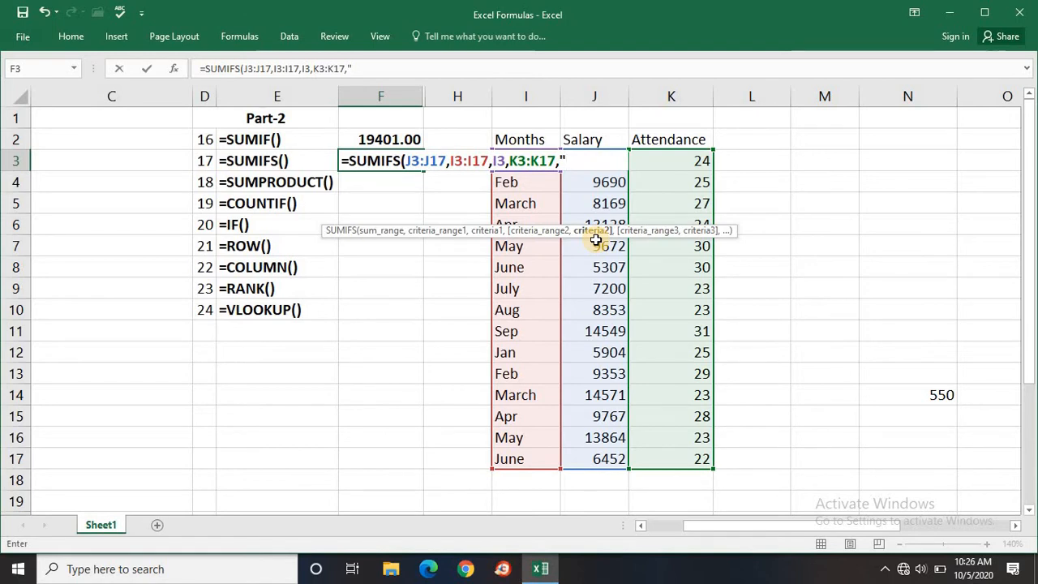
{"action": "type", "text": ">"}
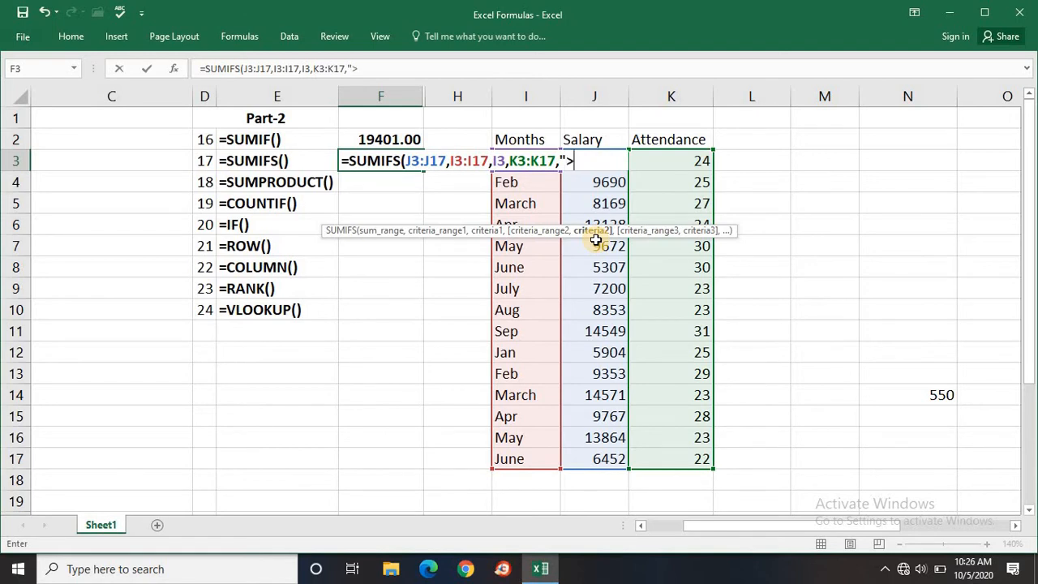
{"action": "type", "text": "24\""}
{"action": "type", "text": ")"}
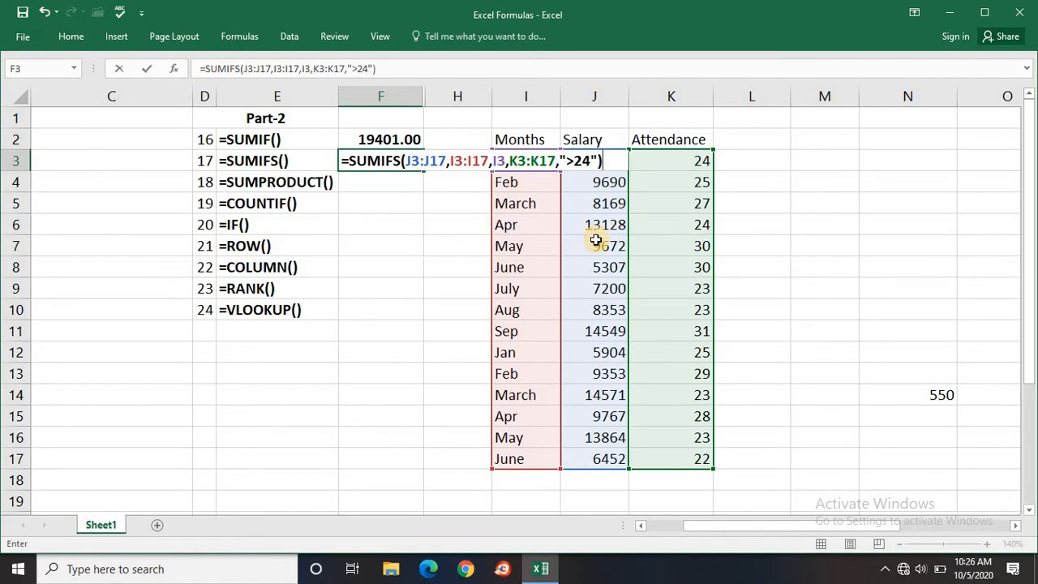
{"action": "key", "text": "Return"}
{"action": "key", "text": "Up"}
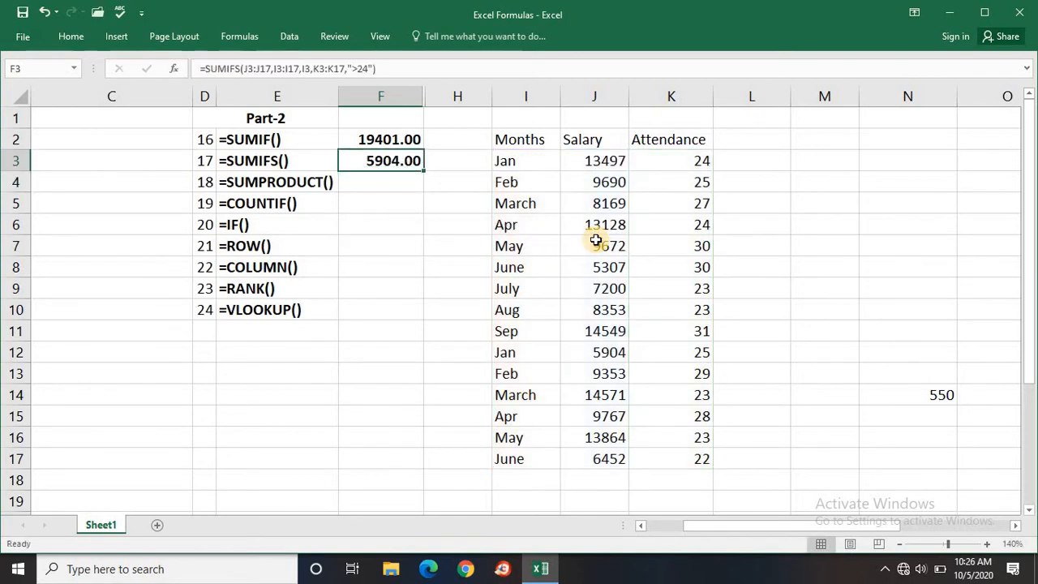
Step: Check the salary and attendance of the January rows 3 and 12 against the SUMIFS result in F3
{"action": "key", "text": "Right"}
{"action": "key", "text": "Right"}
{"action": "key", "text": "Right"}
{"action": "key", "text": "Right"}
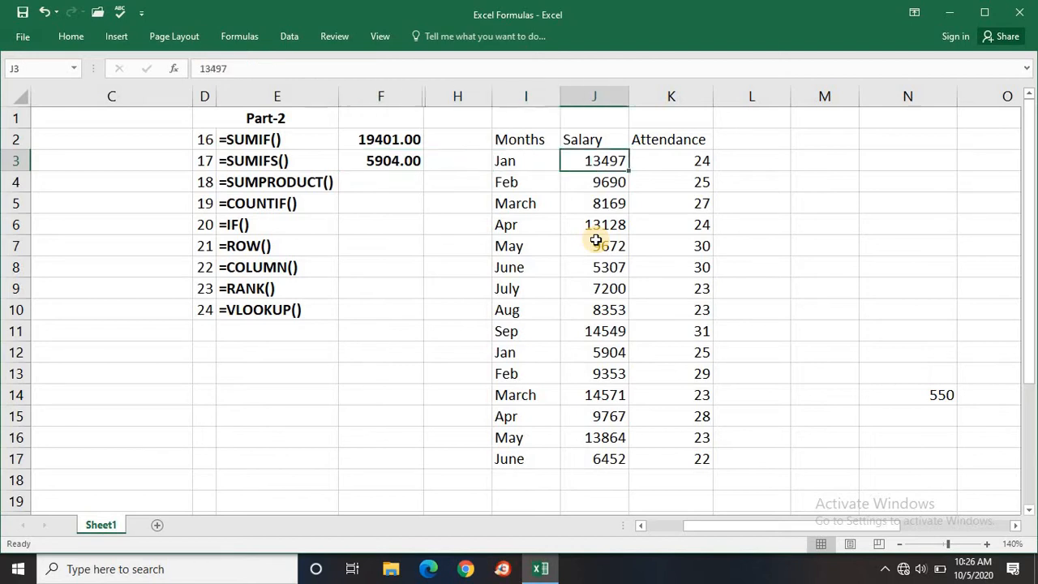
{"action": "key", "text": "Down"}
{"action": "key", "text": "Down"}
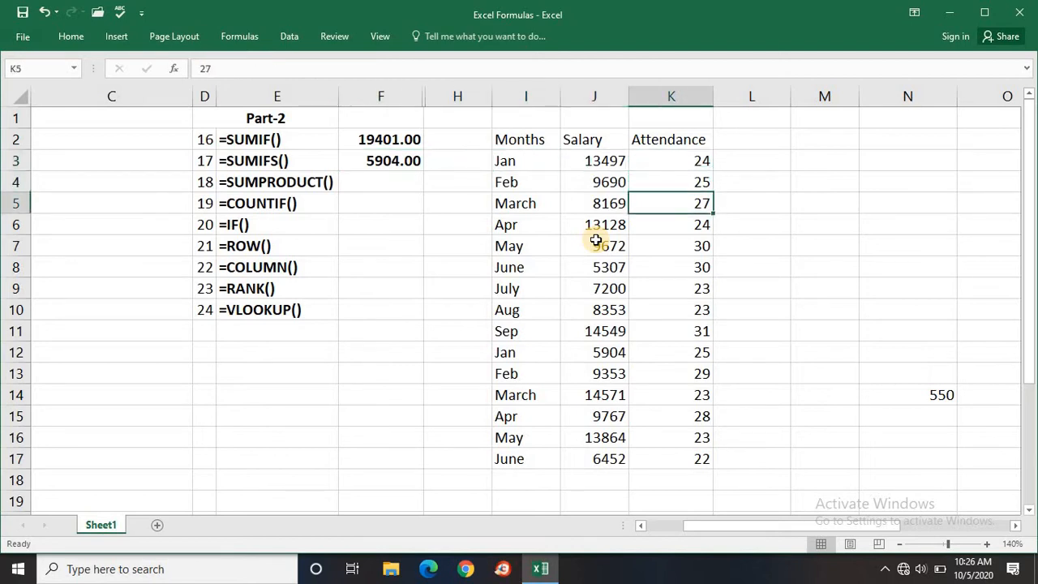
{"action": "key", "text": "Down"}
{"action": "key", "text": "Down"}
{"action": "key", "text": "Down"}
{"action": "key", "text": "Down"}
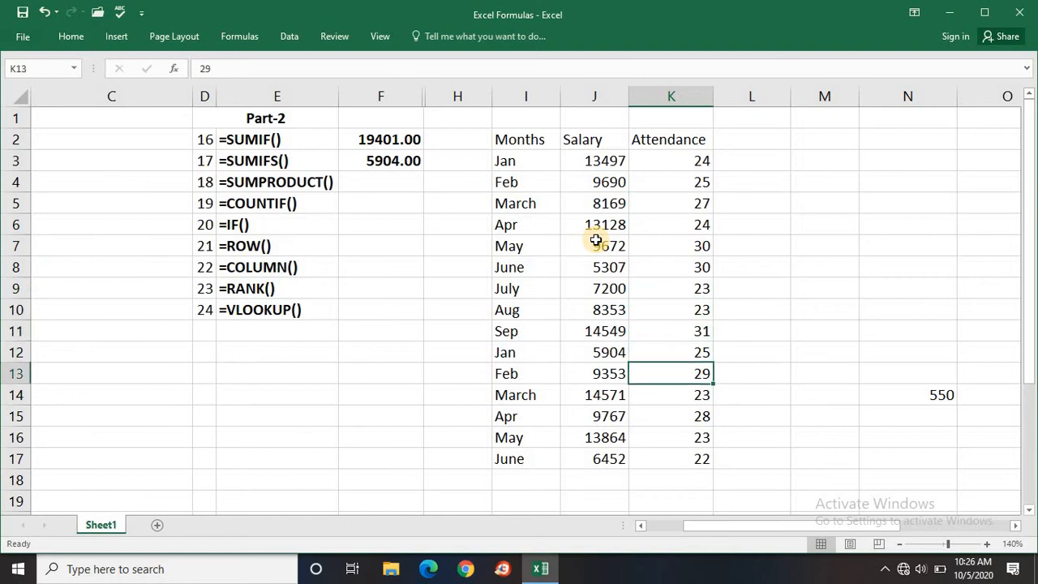
{"action": "key", "text": "Up"}
{"action": "key", "text": "Left"}
{"action": "key", "text": "Left"}
{"action": "key", "text": "Right"}
{"action": "key", "text": "Right"}
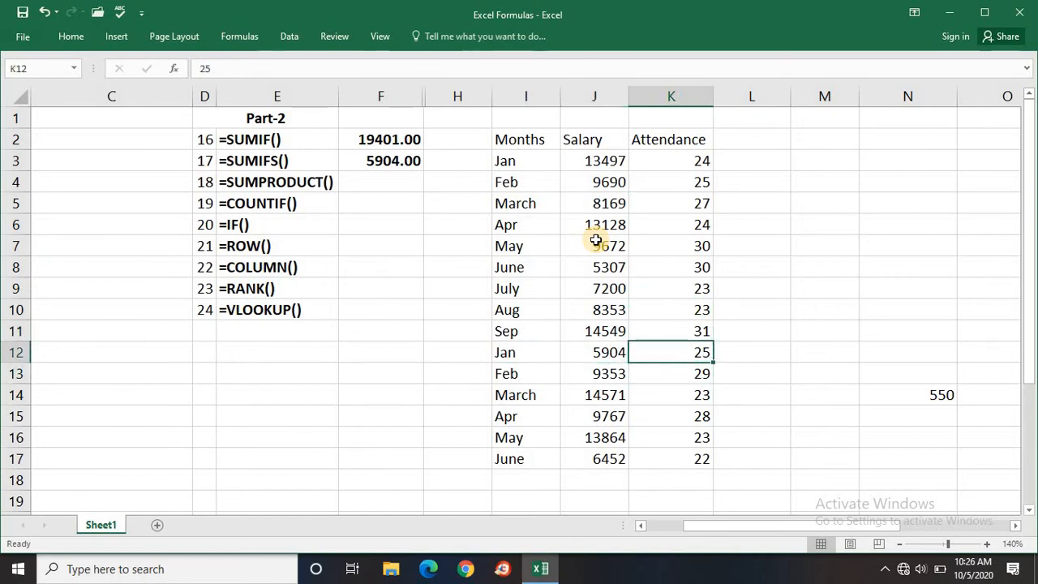
{"action": "key", "text": "Left"}
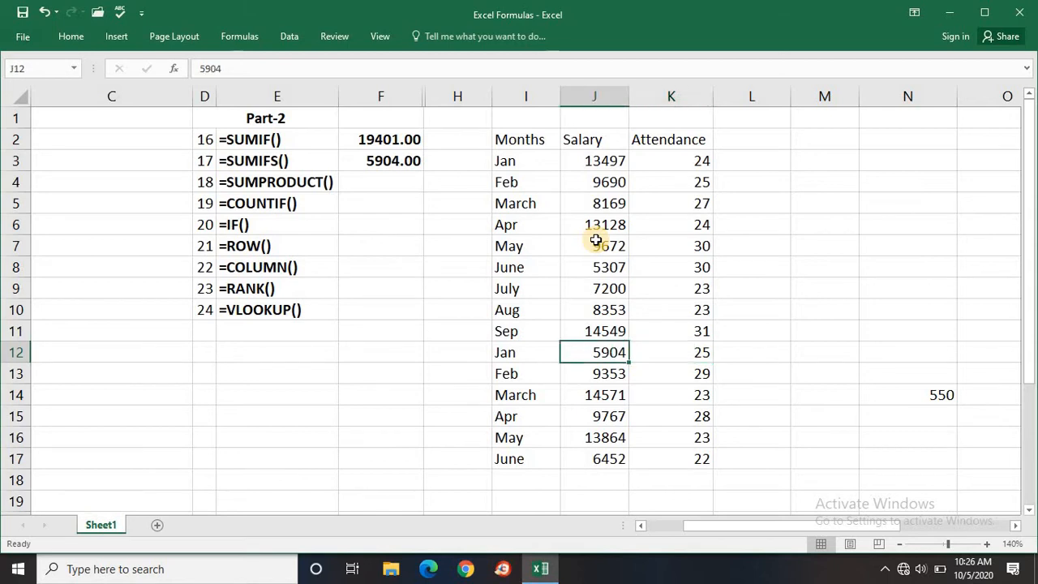
{"action": "key", "text": "Left"}
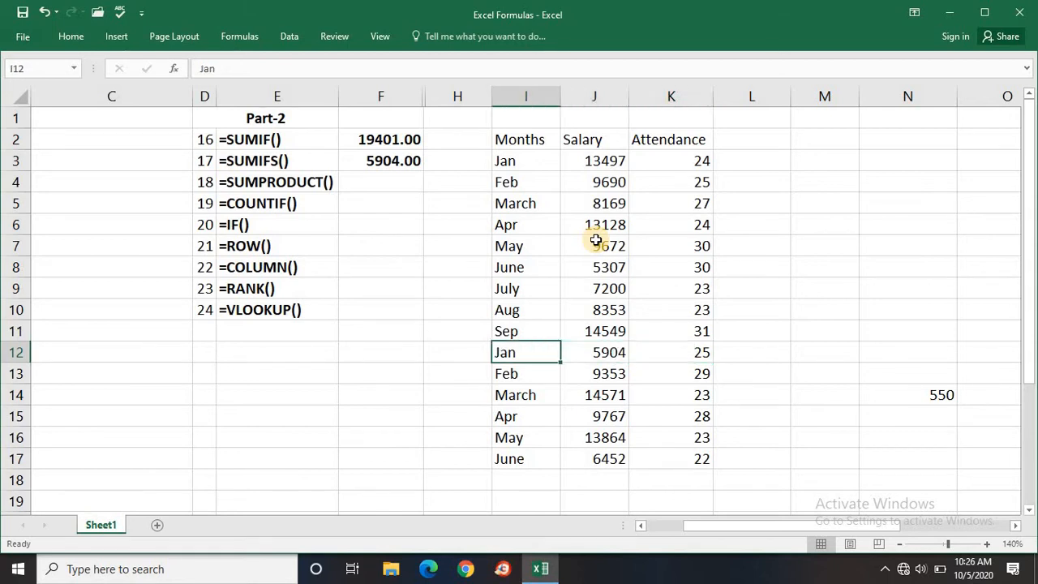
Step: Start a SUMPRODUCT formula in F4 with the salaries J3:J17 as the first array
{"action": "key", "text": "Left"}
{"action": "key", "text": "Left"}
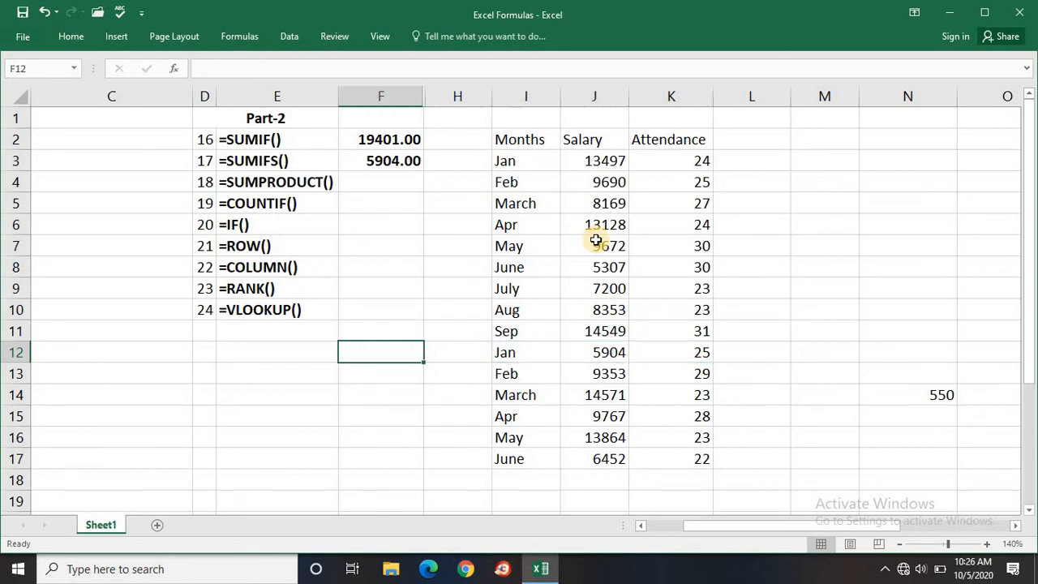
{"action": "key", "text": "ctrl+Up"}
{"action": "key", "text": "Down"}
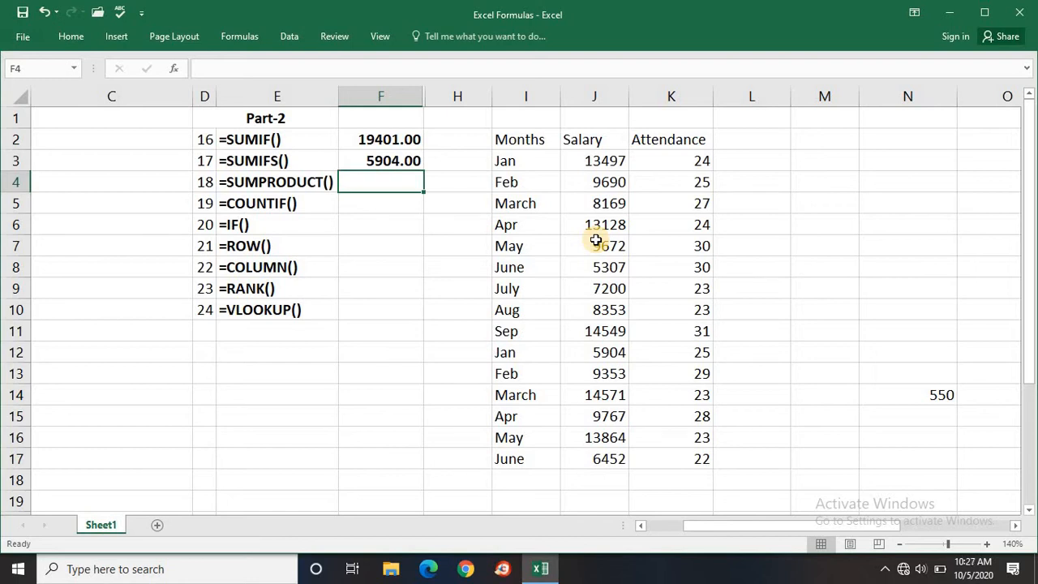
{"action": "type", "text": "=sumpro"}
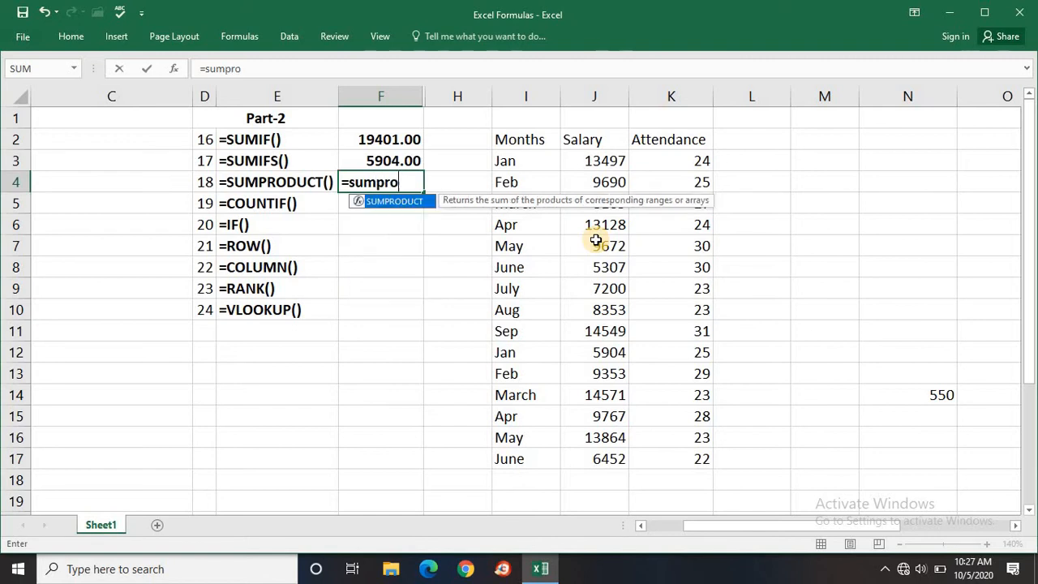
{"action": "key", "text": "Tab"}
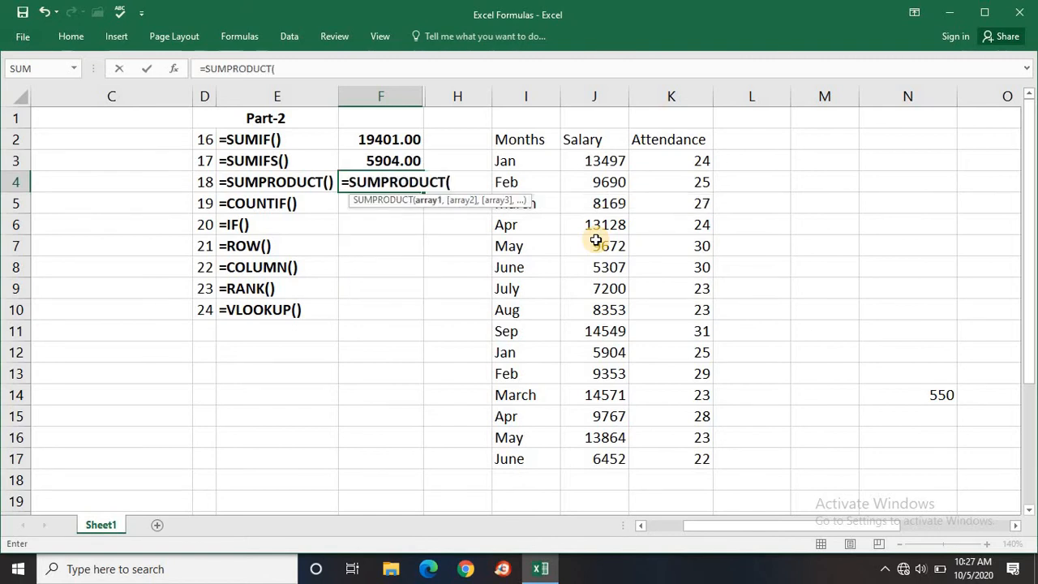
{"action": "key", "text": "Right"}
{"action": "key", "text": "Right"}
{"action": "key", "text": "Right"}
{"action": "key", "text": "Up"}
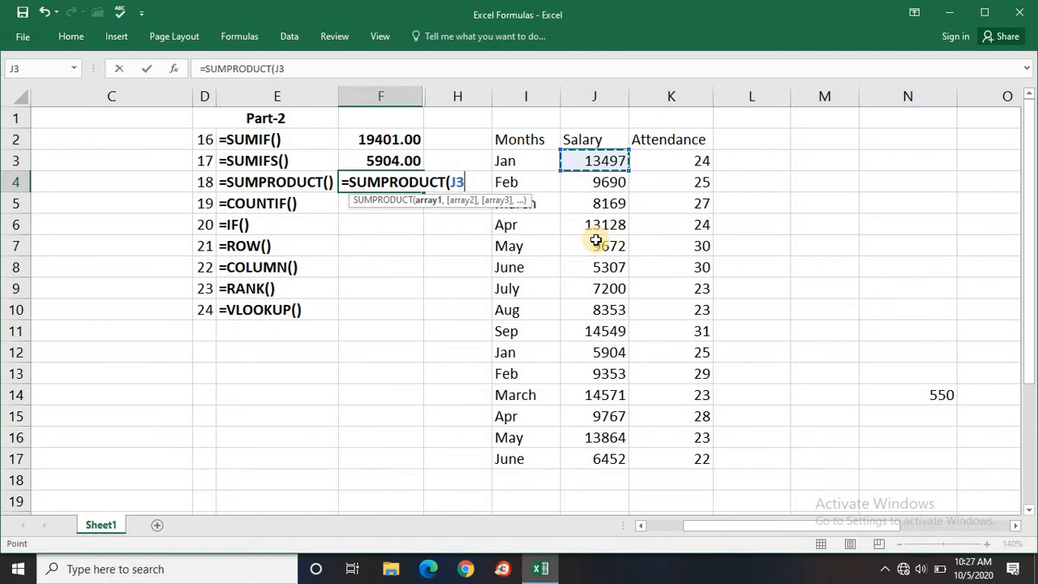
{"action": "key", "text": "ctrl+shift+Down"}
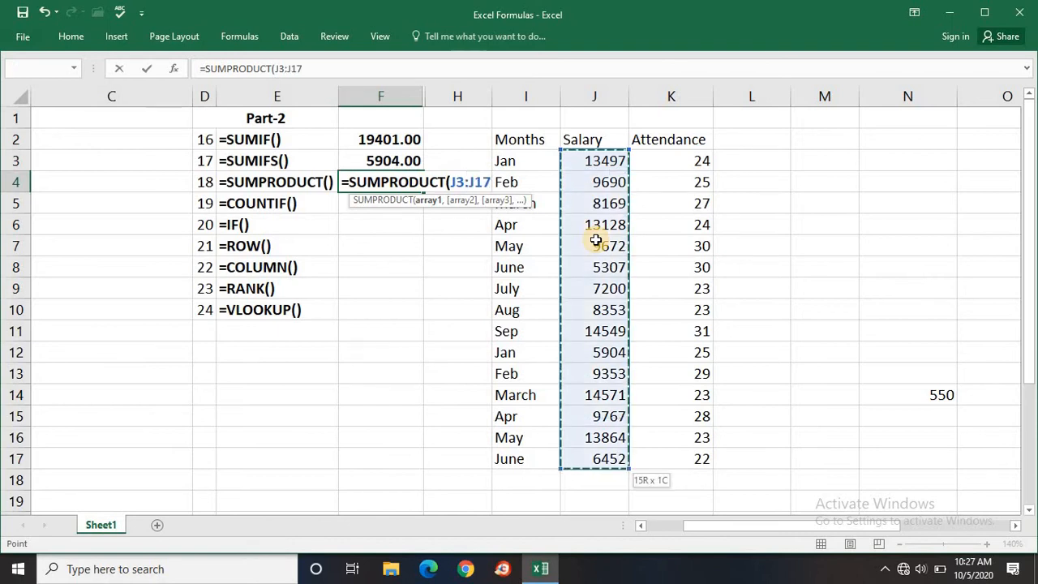
{"action": "type", "text": ","}
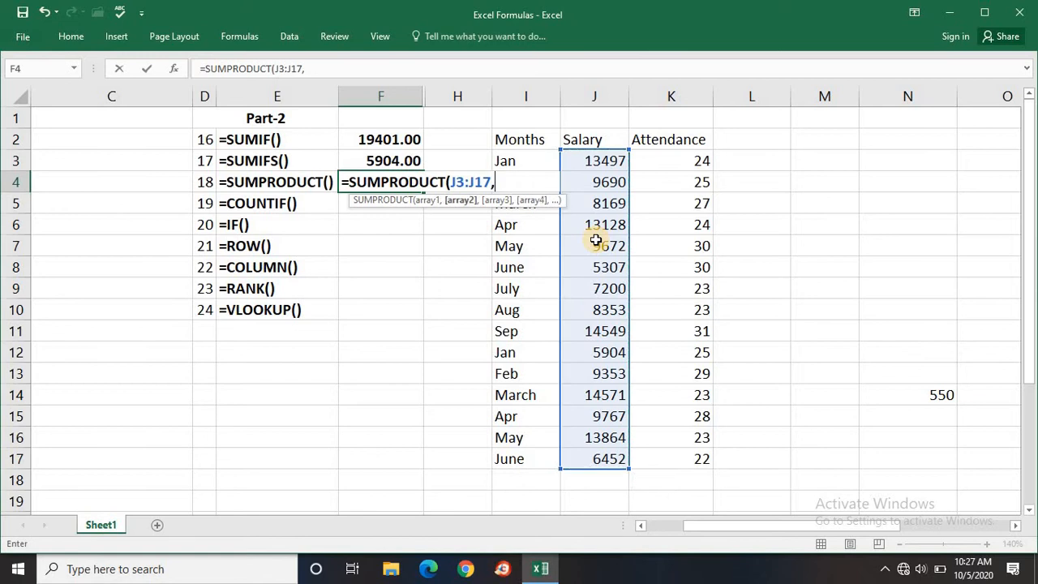
Step: Add the attendance range K3:K17 as the second array and complete the SUMPRODUCT formula in F4
{"action": "key", "text": "Right"}
{"action": "key", "text": "Right"}
{"action": "key", "text": "Right"}
{"action": "key", "text": "Right"}
{"action": "key", "text": "Up"}
{"action": "key", "text": "ctrl+shift+Down"}
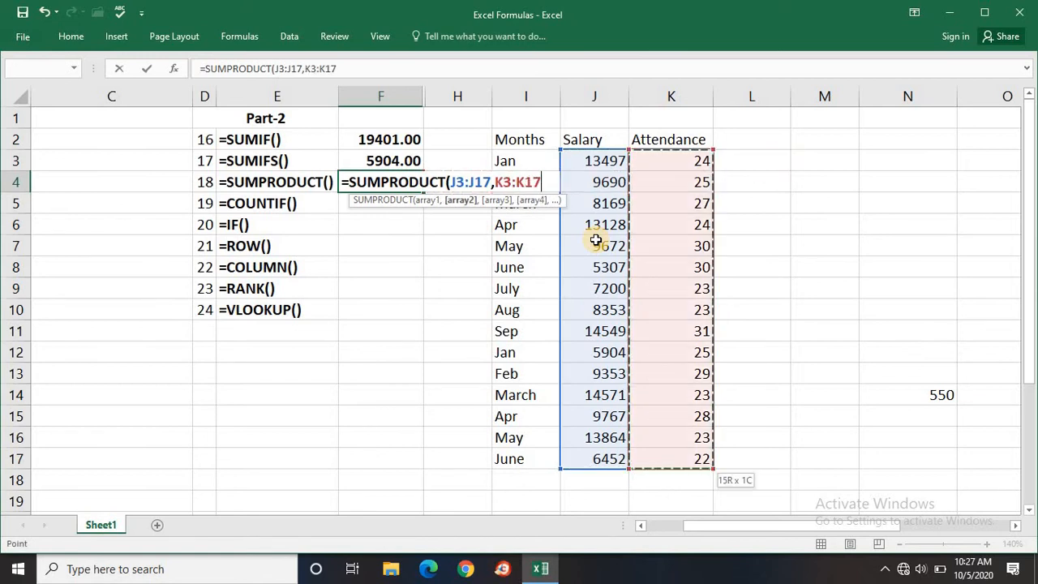
{"action": "type", "text": ")"}
{"action": "key", "text": "Return"}
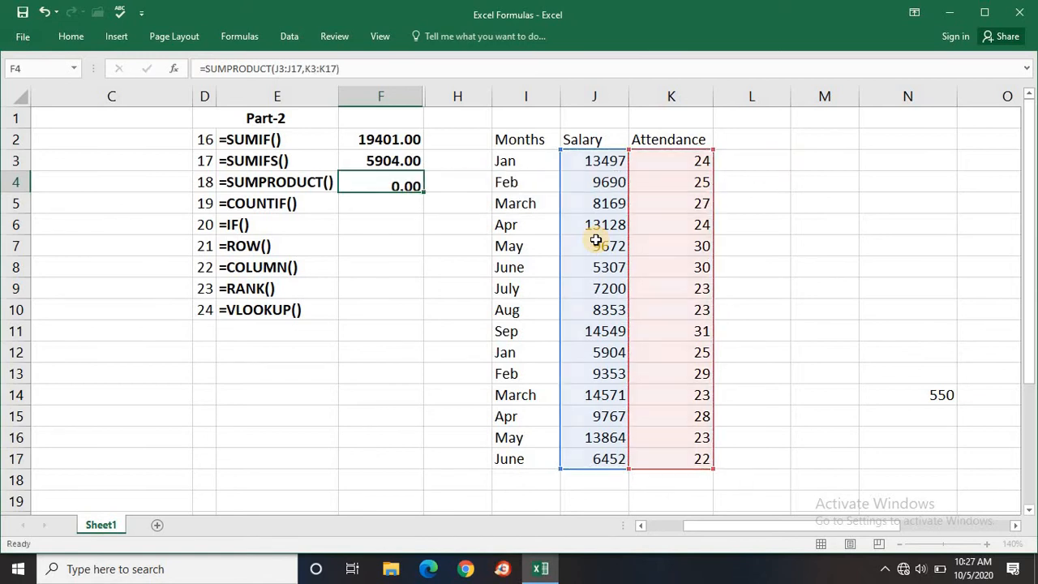
{"action": "key", "text": "Up"}
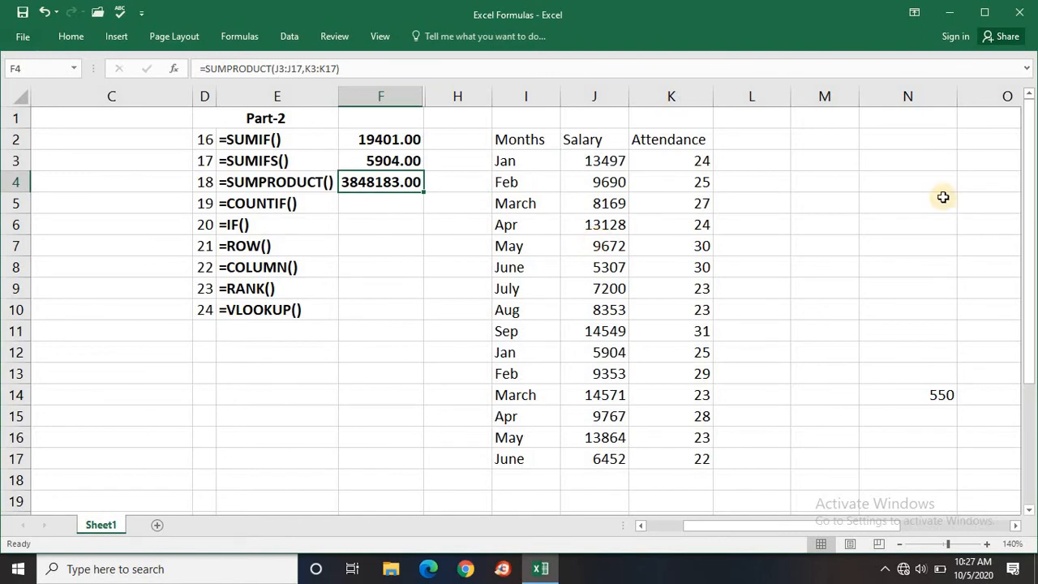
Step: Multiply the first January row's attendance by its salary in L3 with =K3*J3
{"action": "left_click", "coordinate": [610, 155]}
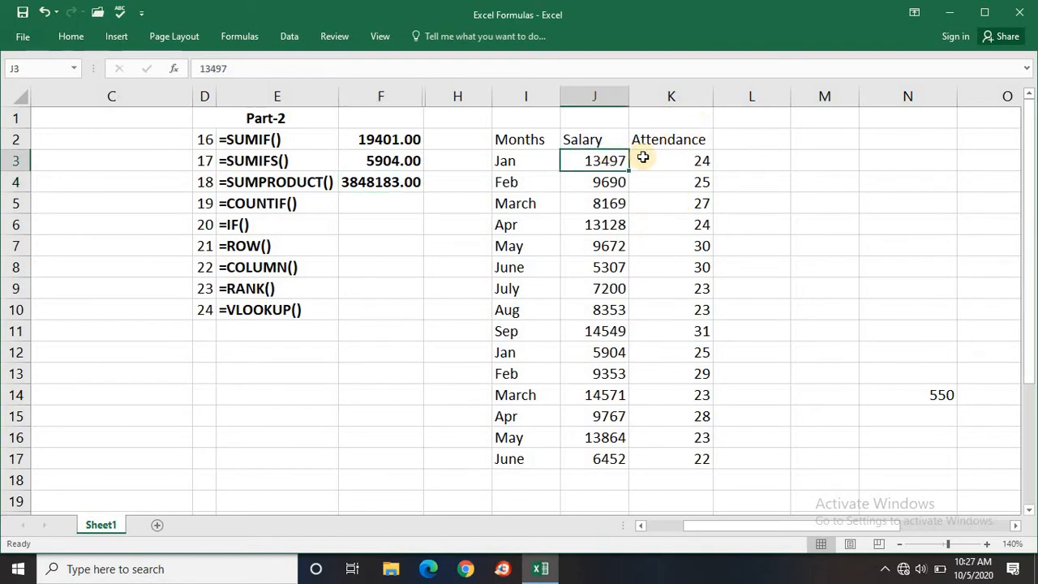
{"action": "left_click", "coordinate": [646, 157]}
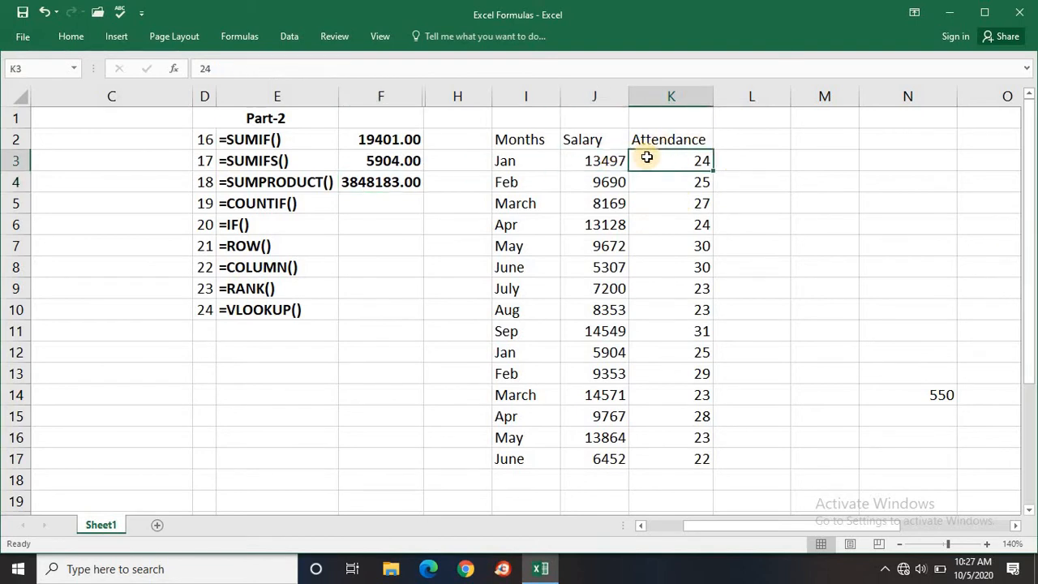
{"action": "left_click", "coordinate": [730, 162]}
{"action": "type", "text": "="}
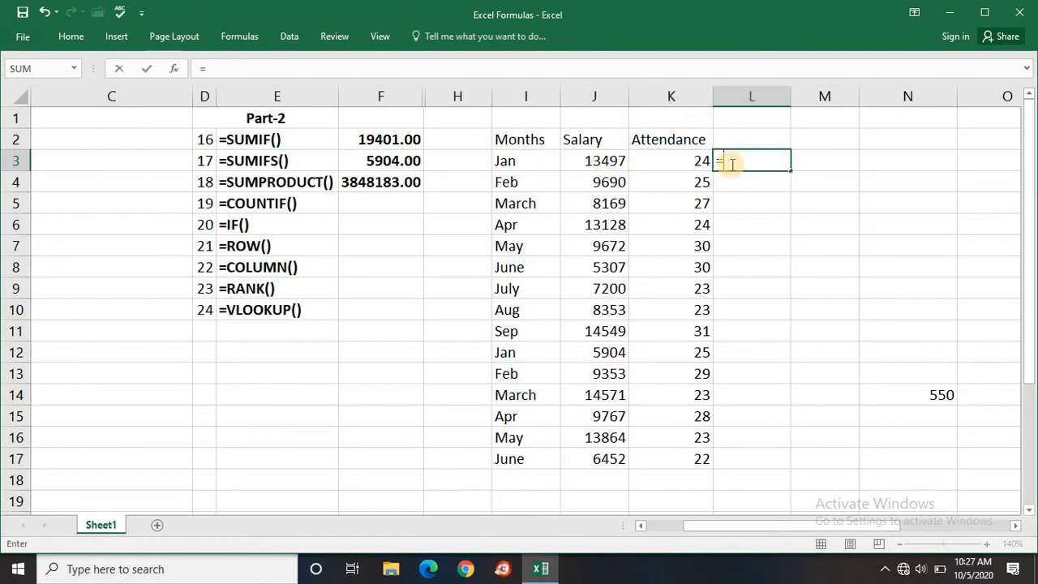
{"action": "key", "text": "Left"}
{"action": "type", "text": "*"}
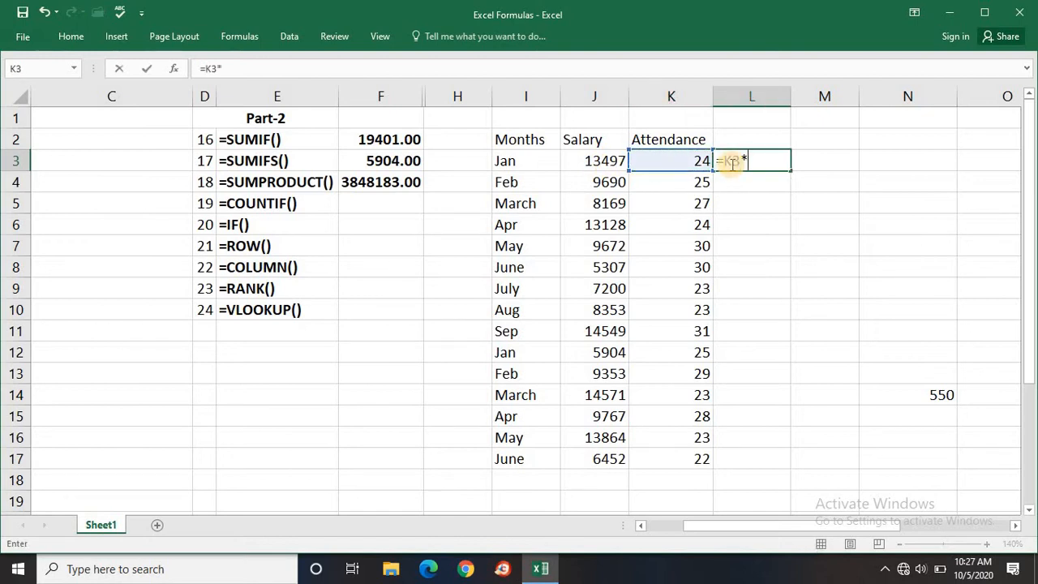
{"action": "key", "text": "Left"}
{"action": "key", "text": "Left"}
{"action": "key", "text": "Return"}
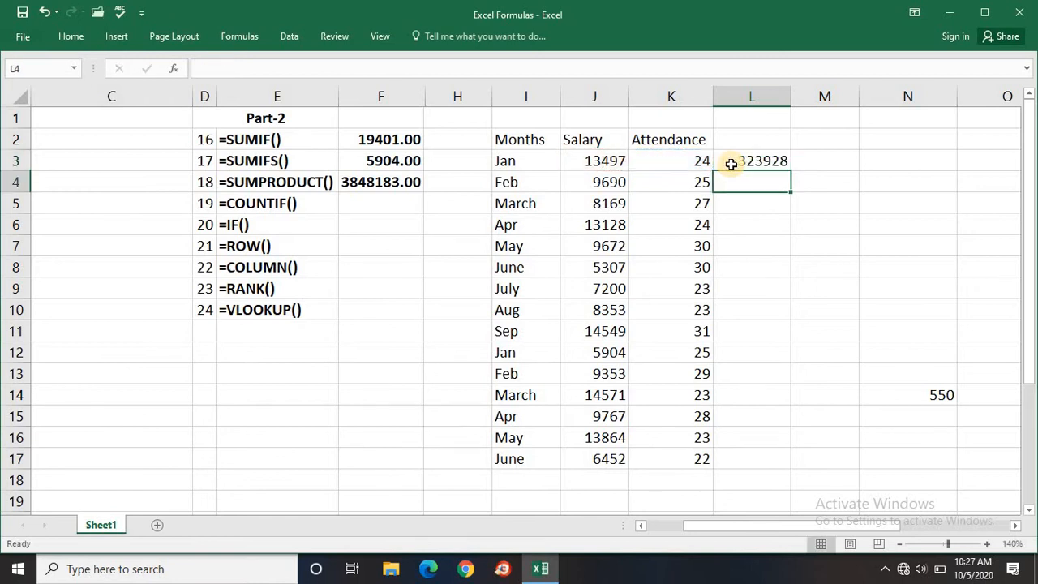
Step: Fill the multiplication formula from L3 down to L17 for every row of the table
{"action": "key", "text": "Up"}
{"action": "key", "text": "Left"}
{"action": "key", "text": "ctrl+Down"}
{"action": "key", "text": "Right"}
{"action": "key", "text": "ctrl+shift+Up"}
{"action": "key", "text": "ctrl+d"}
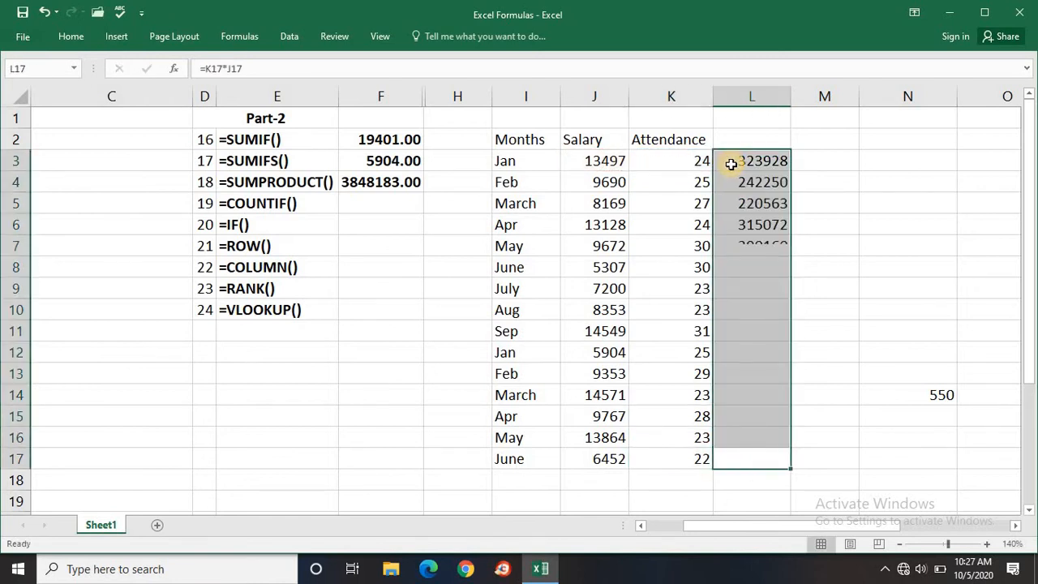
{"action": "key", "text": "ctrl+Down"}
{"action": "key", "text": "ctrl+Up"}
{"action": "key", "text": "ctrl+Up"}
{"action": "key", "text": "ctrl+Up"}
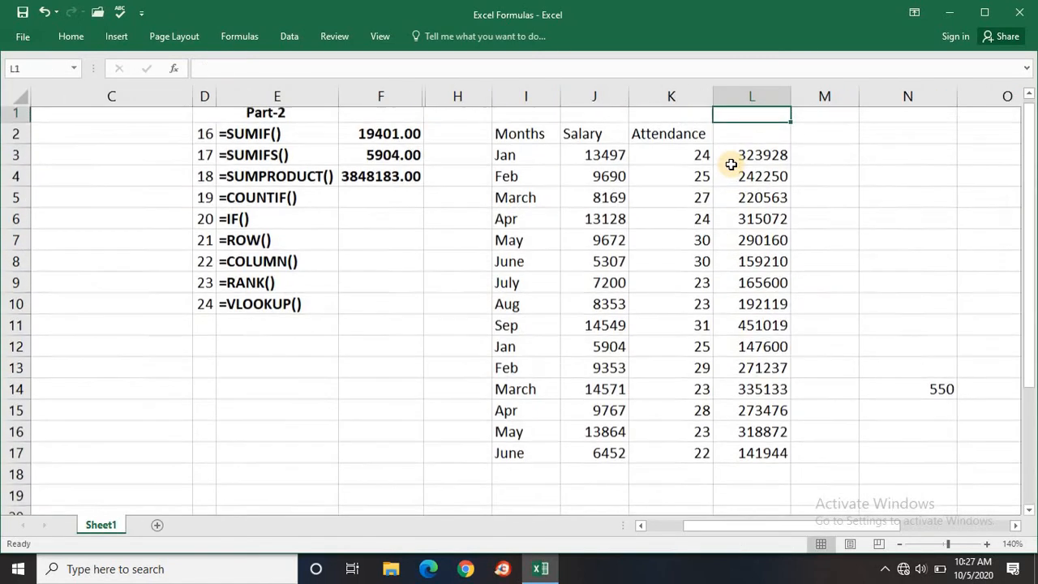
Step: Total the row products L3:L17 with a SUM formula in L18 to compare with F4
{"action": "key", "text": "ctrl+Down"}
{"action": "key", "text": "ctrl+Down"}
{"action": "key", "text": "Down"}
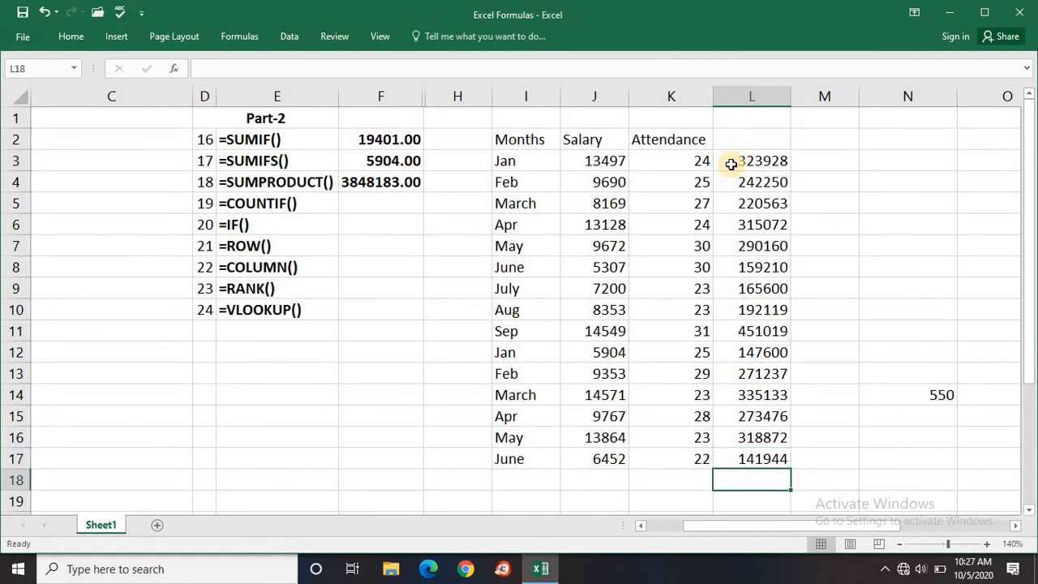
{"action": "key", "text": "alt+equal"}
{"action": "key", "text": "Return"}
{"action": "key", "text": "Up"}
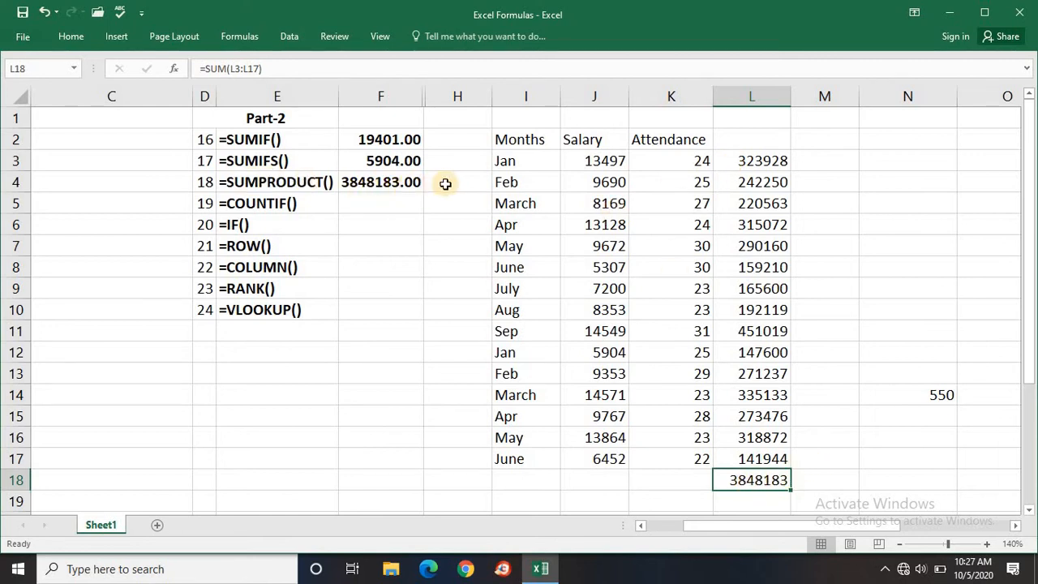
Step: Clear the total in L18 and the row products in L3:L17
{"action": "key", "text": "Delete"}
{"action": "key", "text": "Up"}
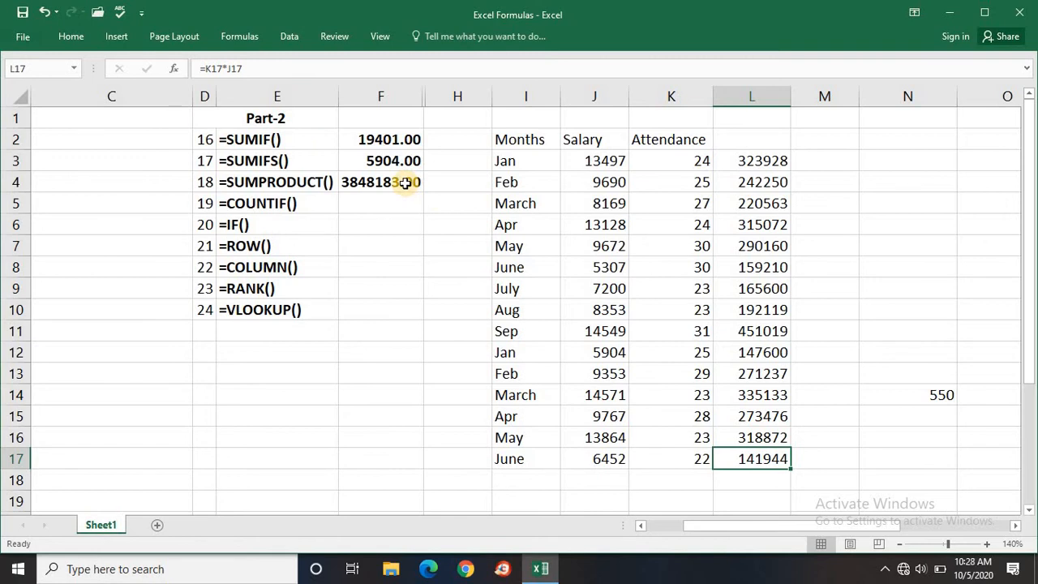
{"action": "key", "text": "ctrl+shift+Up"}
{"action": "key", "text": "Delete"}
{"action": "key", "text": "Left"}
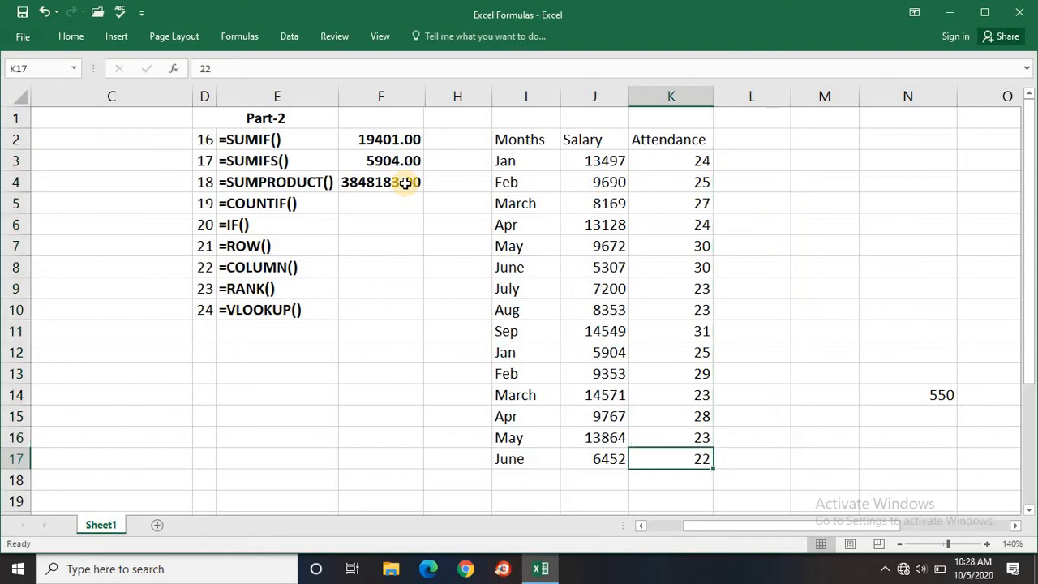
{"action": "key", "text": "ctrl+Up"}
{"action": "key", "text": "Left"}
{"action": "key", "text": "Left"}
{"action": "key", "text": "Left"}
{"action": "left_click", "coordinate": [405, 183]}
{"action": "key", "text": "Down"}
{"action": "key", "text": "Down"}
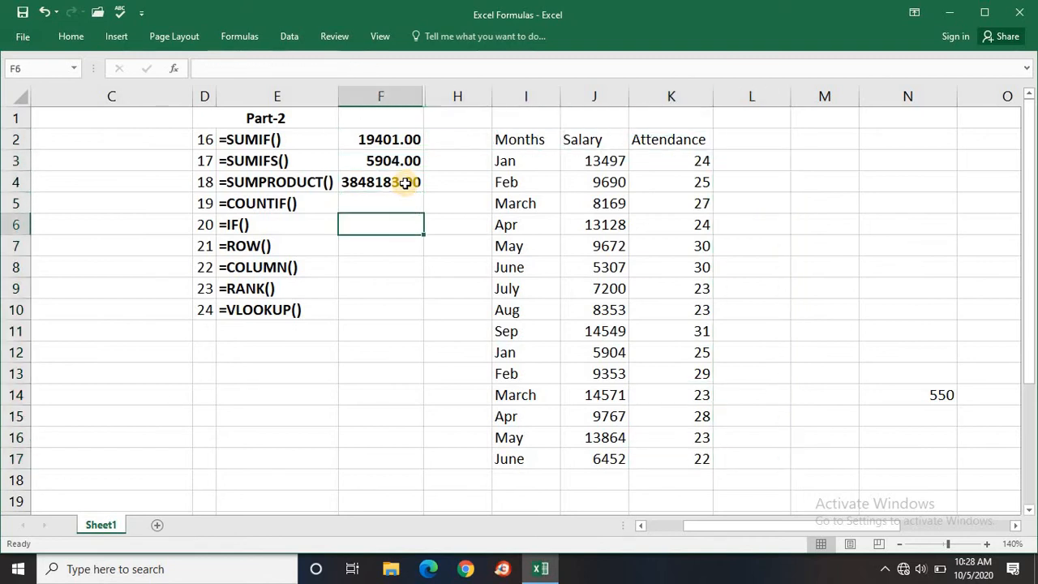
{"action": "key", "text": "Up"}
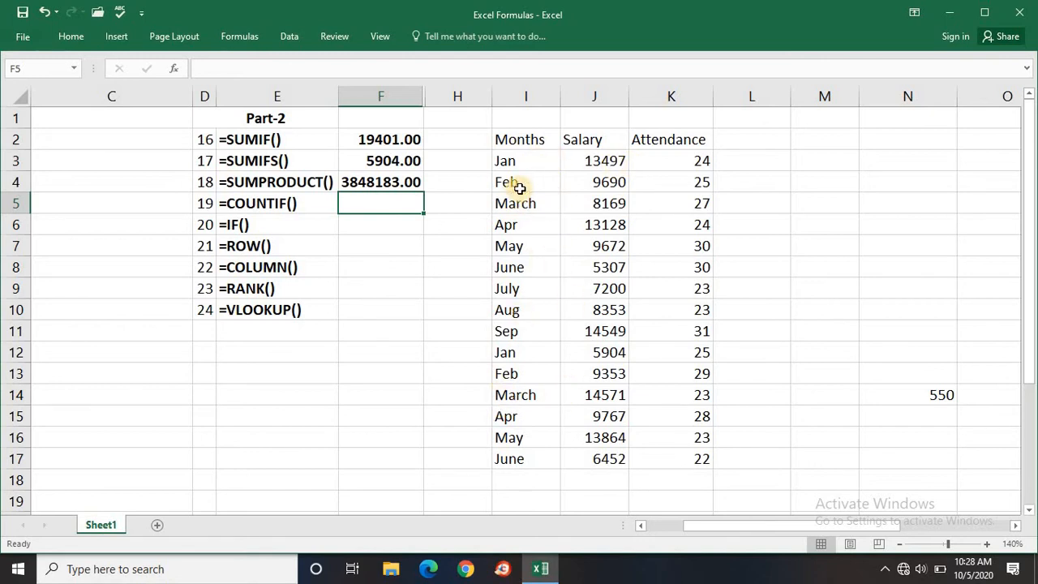
{"action": "type", "text": "="}
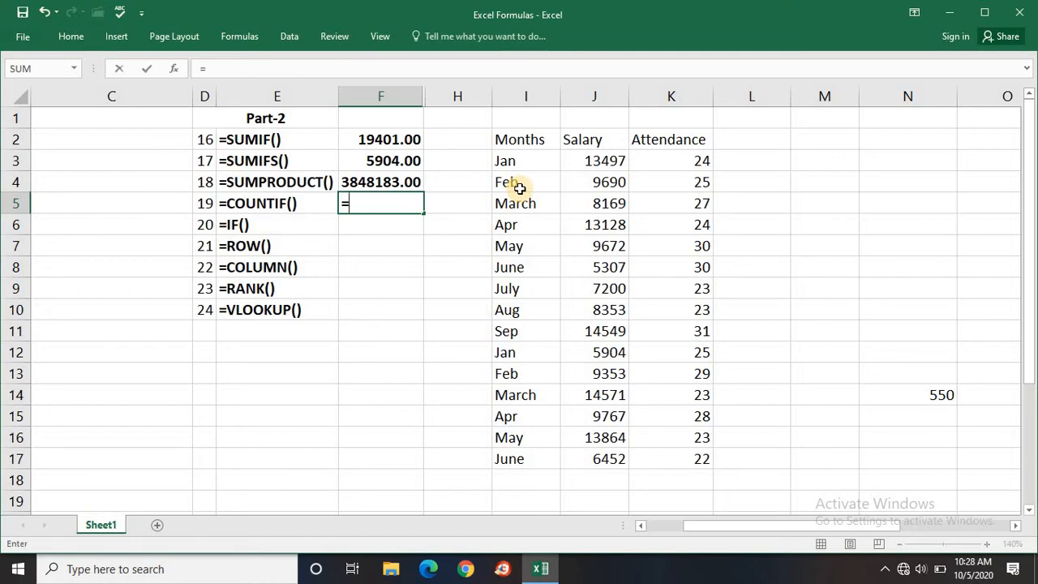
{"action": "key", "text": "Escape"}
Step: Start a COUNTIF formula in L3, beside the first January row's attendance
{"action": "key", "text": "Right"}
{"action": "key", "text": "Right"}
{"action": "key", "text": "Right"}
{"action": "key", "text": "Right"}
{"action": "key", "text": "Right"}
{"action": "key", "text": "Right"}
{"action": "key", "text": "Right"}
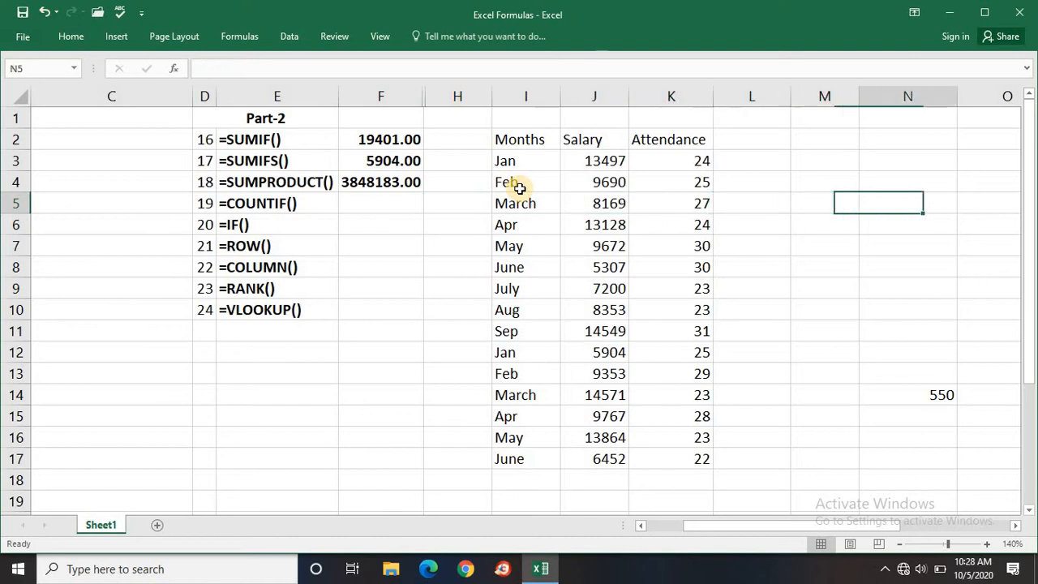
{"action": "key", "text": "Up"}
{"action": "key", "text": "Left"}
{"action": "key", "text": "Left"}
{"action": "key", "text": "Up"}
{"action": "type", "text": "="}
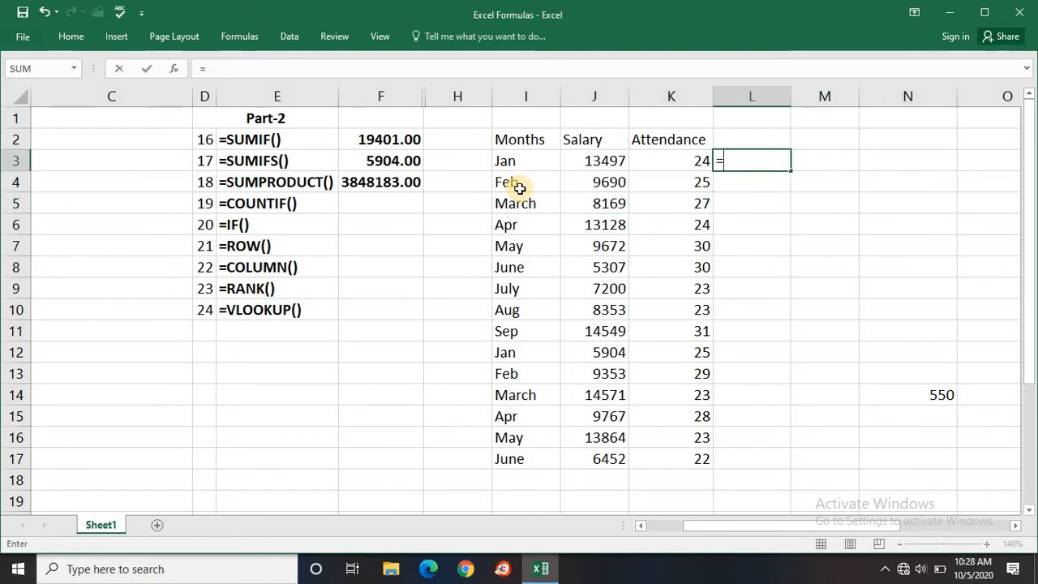
{"action": "type", "text": "countif"}
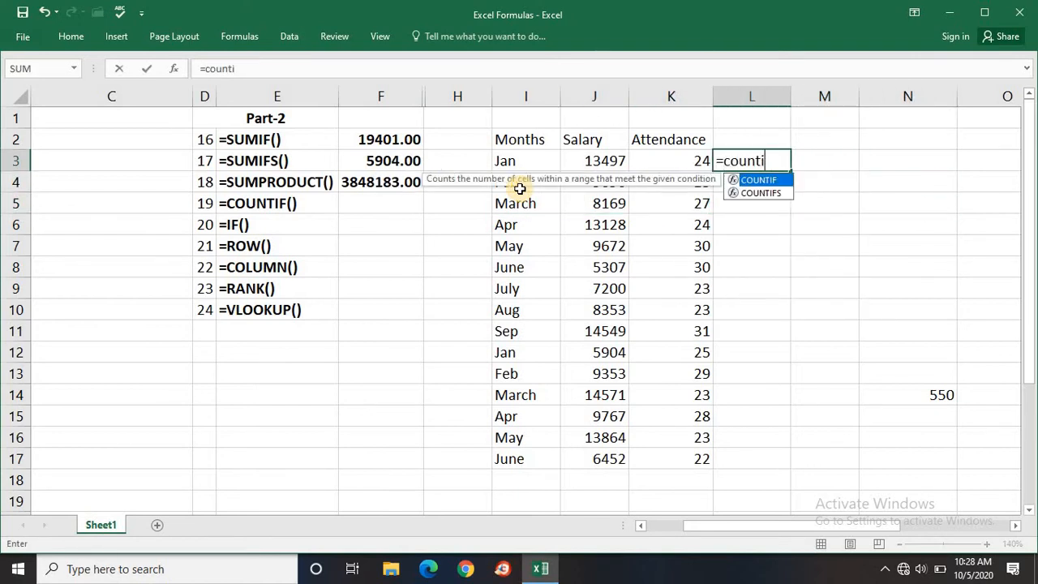
{"action": "key", "text": "Tab"}
Step: Use the months I3:I17 as the COUNTIF range and I3 as the criterion, and complete the formula
{"action": "key", "text": "Left"}
{"action": "key", "text": "Left"}
{"action": "key", "text": "Left"}
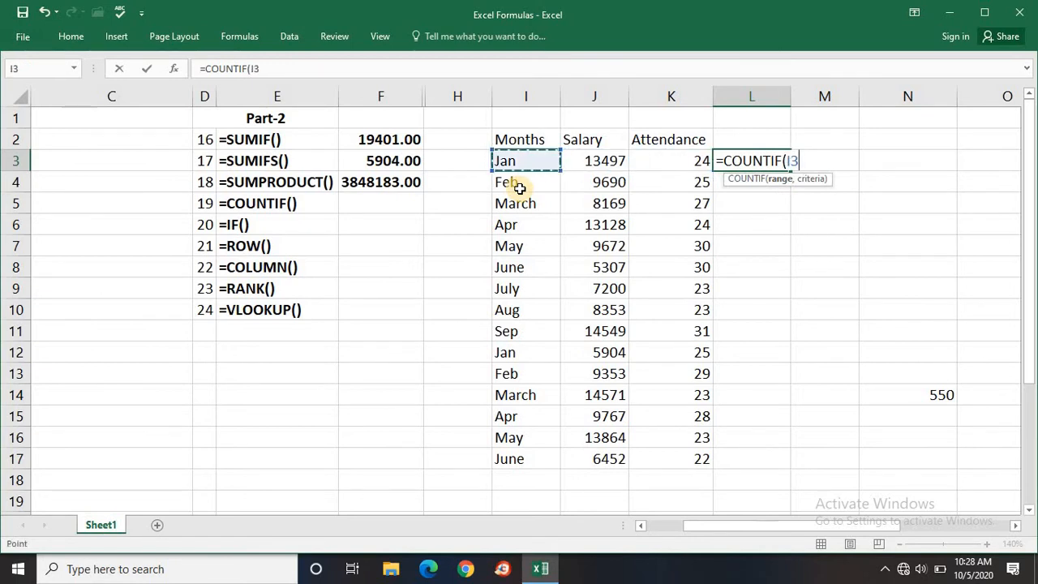
{"action": "key", "text": "ctrl+shift+Down"}
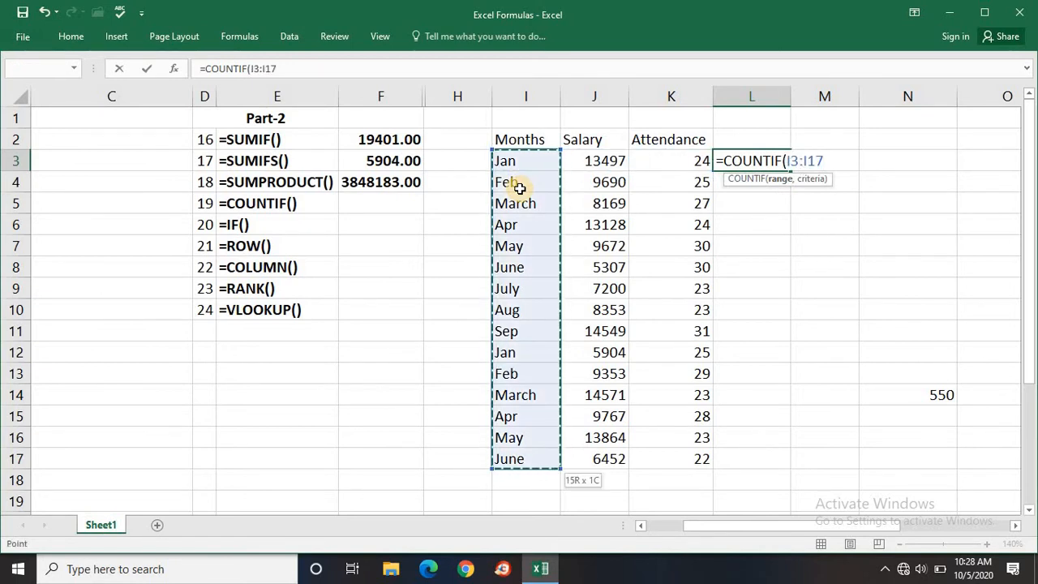
{"action": "type", "text": ","}
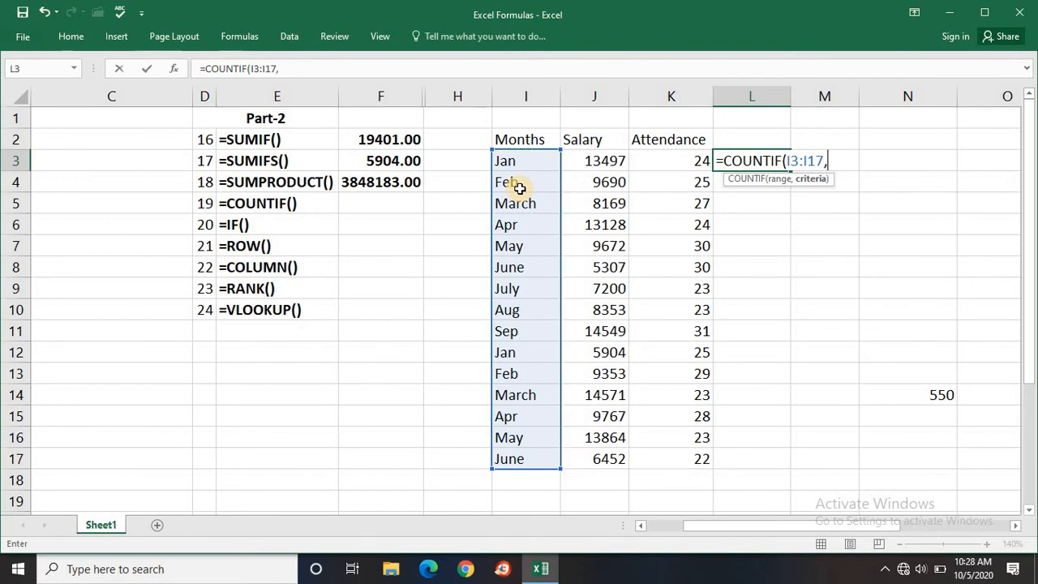
{"action": "key", "text": "Left"}
{"action": "key", "text": "Left"}
{"action": "key", "text": "Left"}
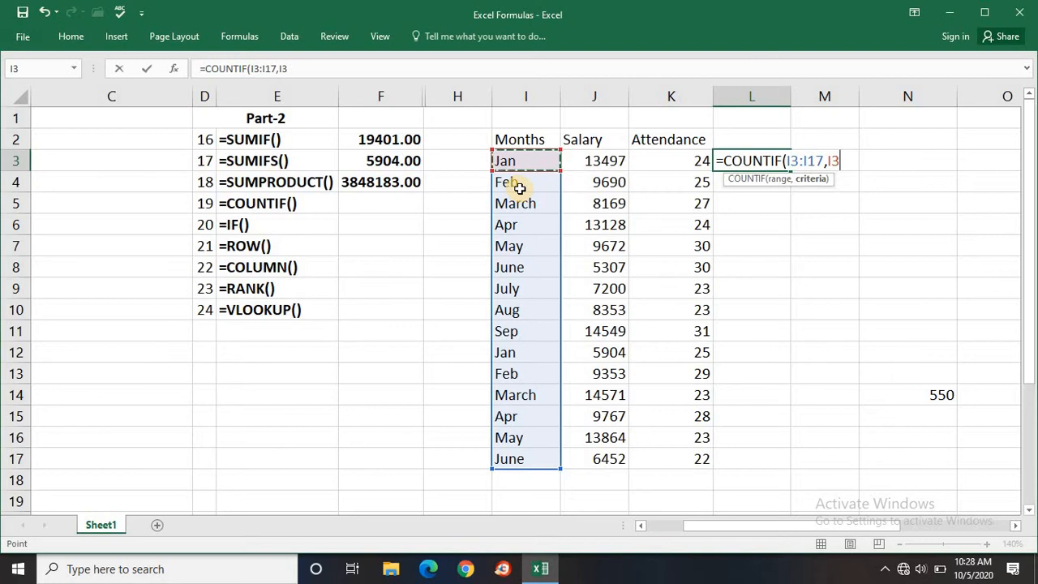
{"action": "type", "text": ")"}
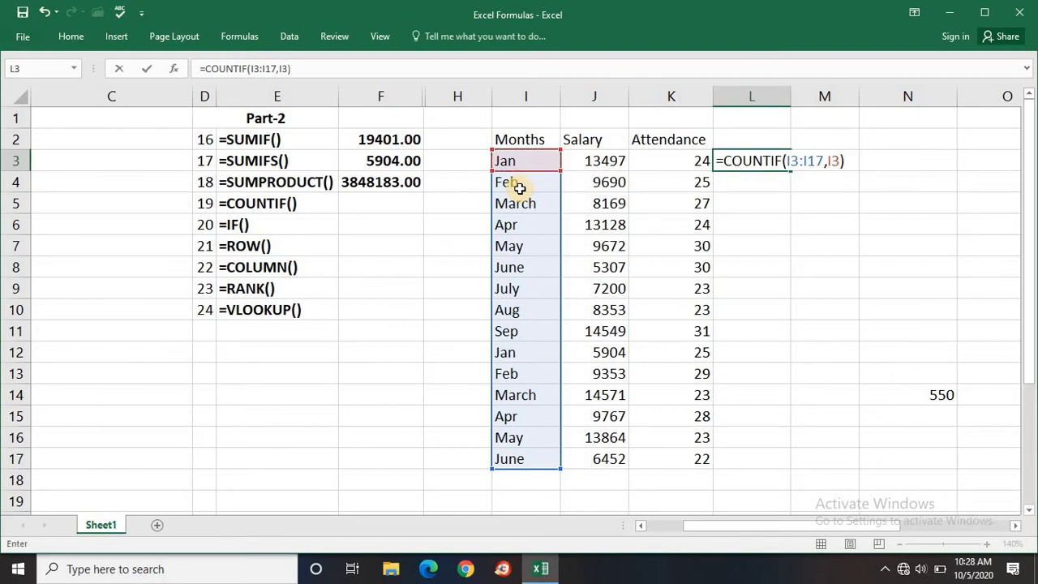
{"action": "key", "text": "Return"}
Step: Make the COUNTIF range in L3 absolute as $I$3:$I$17, keeping I3 as a relative criterion
{"action": "key", "text": "Up"}
{"action": "key", "text": "F2"}
{"action": "key", "text": "Left"}
{"action": "key", "text": "Left"}
{"action": "key", "text": "Left"}
{"action": "key", "text": "Left"}
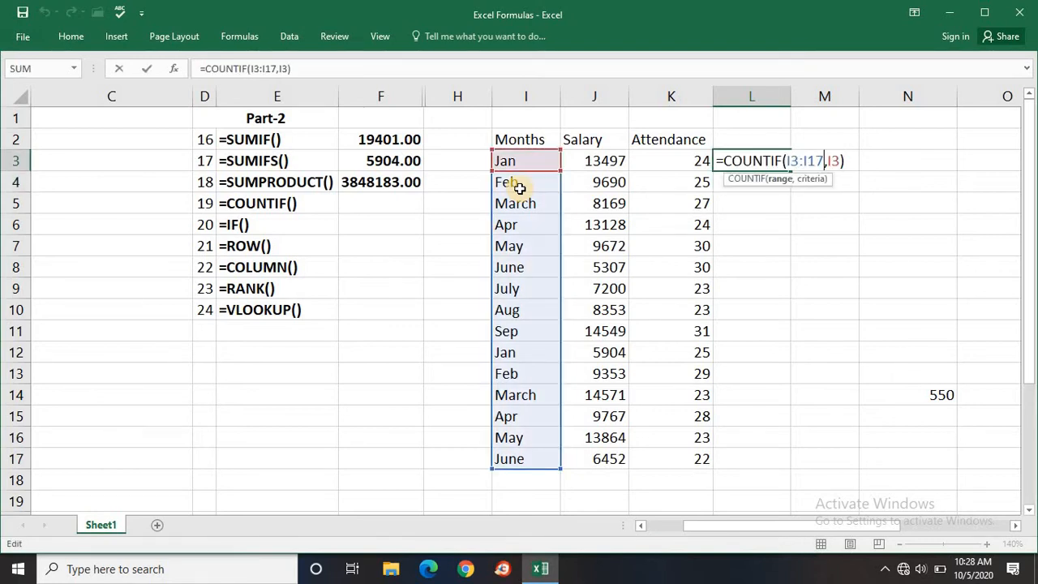
{"action": "key", "text": "F4"}
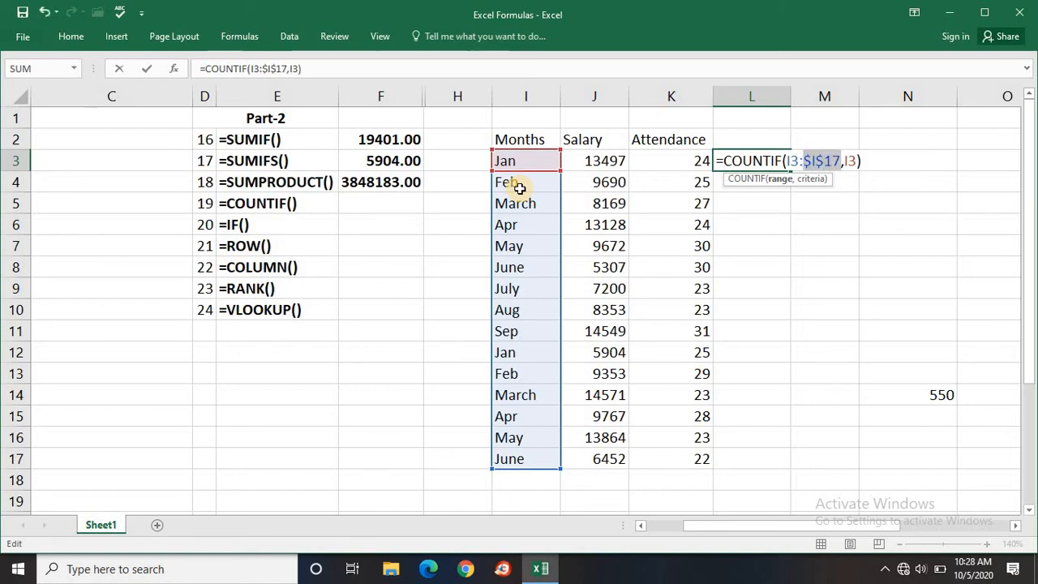
{"action": "key", "text": "Left"}
{"action": "key", "text": "Left"}
{"action": "key", "text": "Left"}
{"action": "key", "text": "Left"}
{"action": "key", "text": "Left"}
{"action": "key", "text": "Left"}
{"action": "key", "text": "F4"}
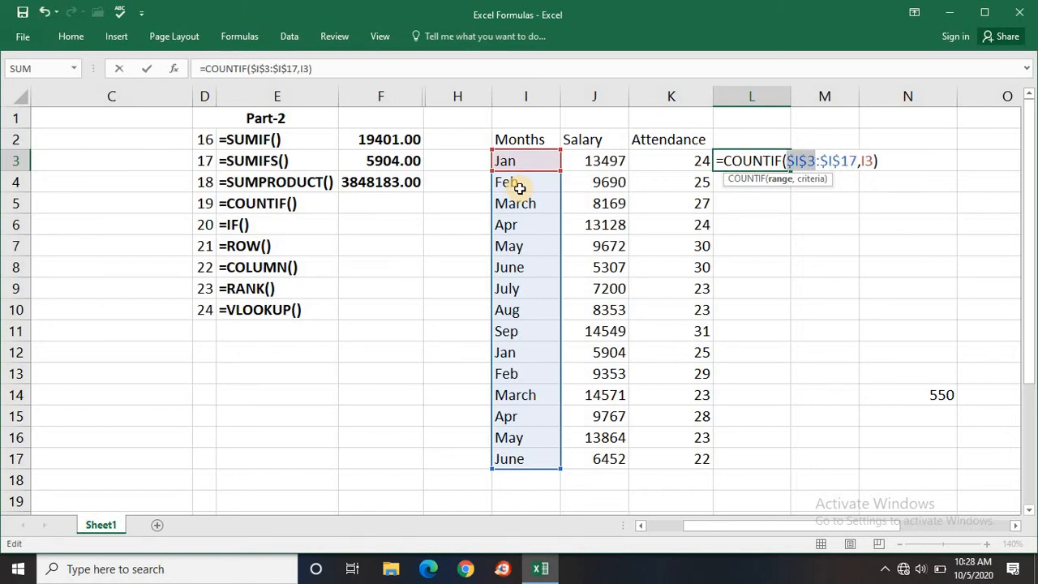
{"action": "key", "text": "Return"}
Step: Review the COUNTIF range and criterion in L3 against the January entries in the Months column
{"action": "key", "text": "Up"}
{"action": "key", "text": "F2"}
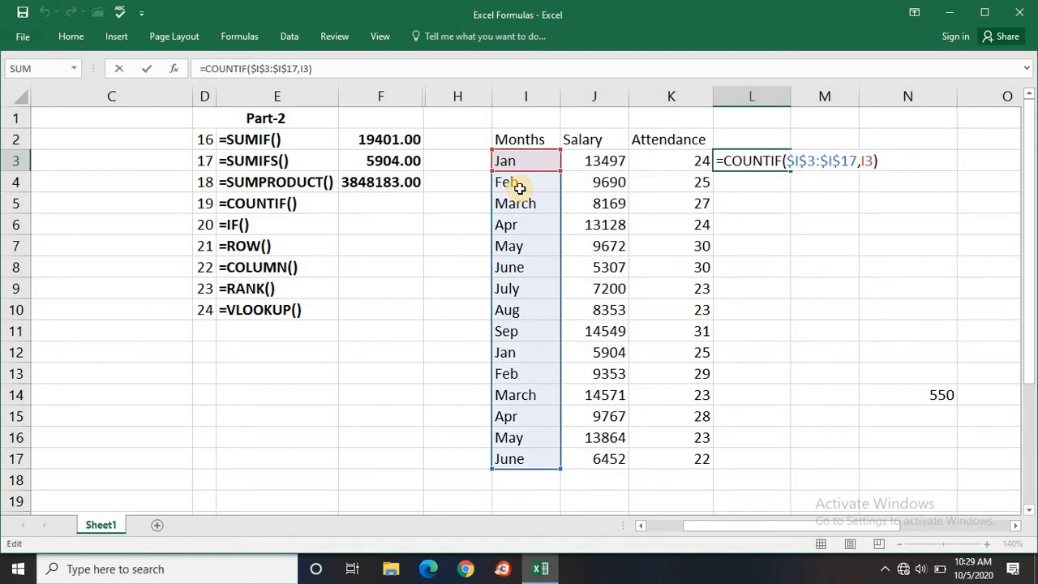
{"action": "key", "text": "ctrl+Return"}
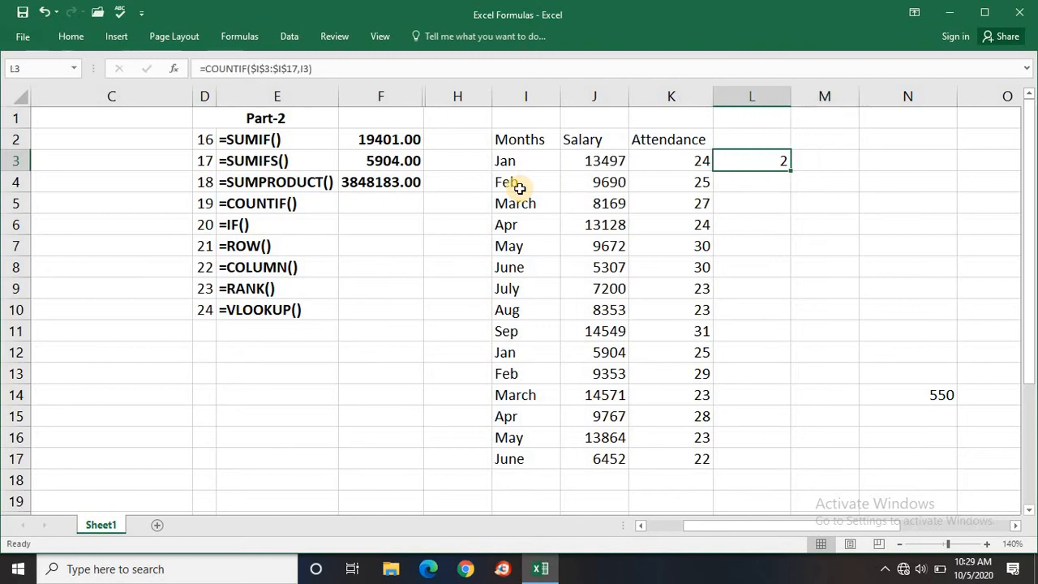
{"action": "key", "text": "F2"}
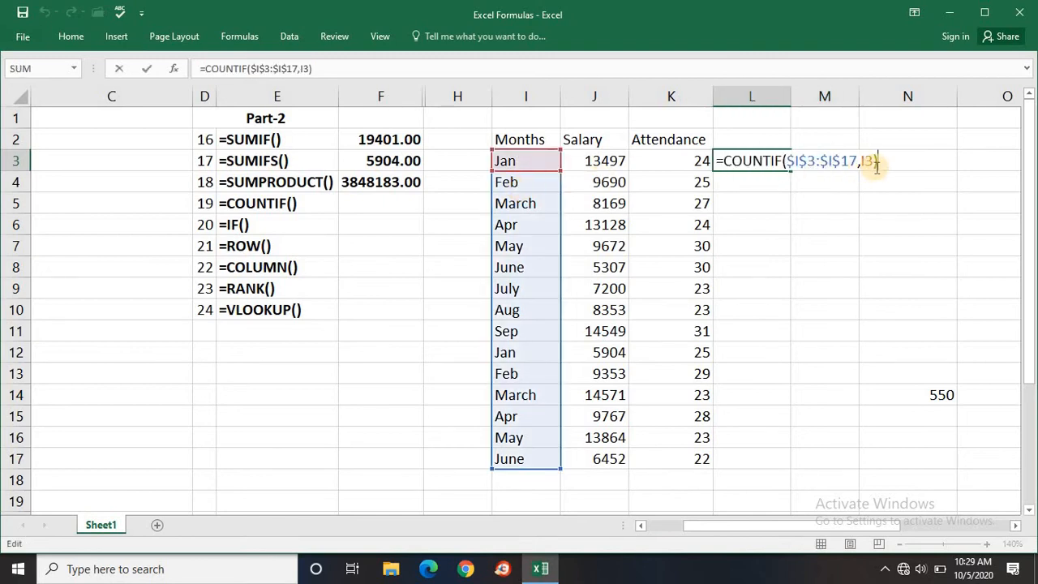
{"action": "key", "text": "ctrl+Return"}
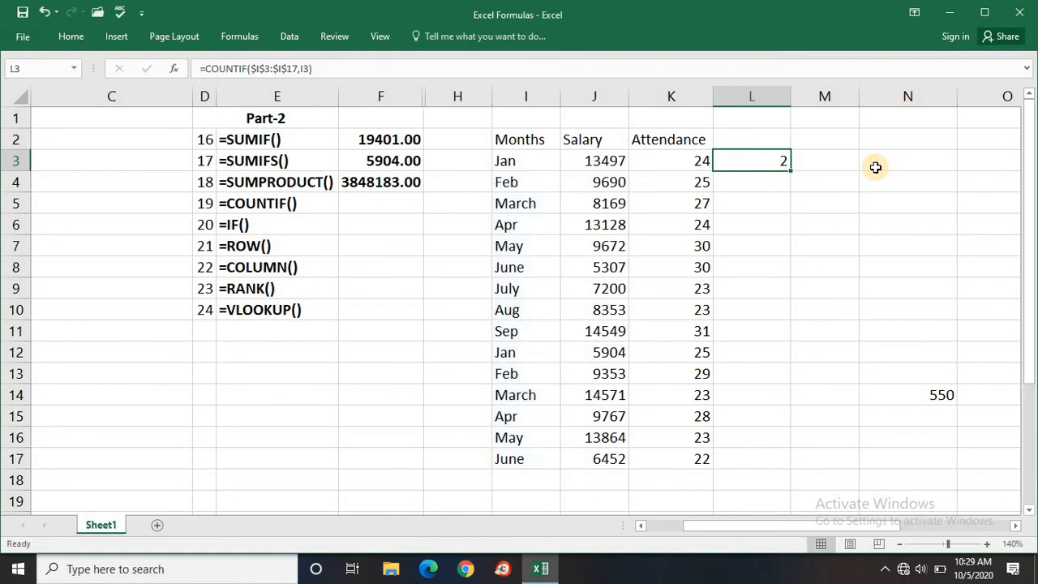
{"action": "key", "text": "Left"}
{"action": "key", "text": "Right"}
{"action": "key", "text": "F2"}
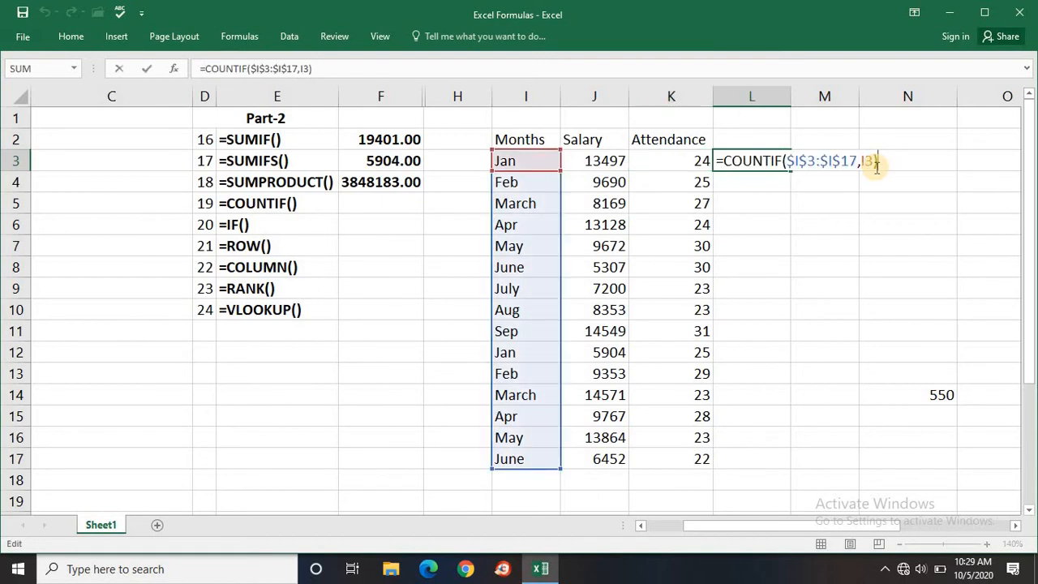
{"action": "key", "text": "ctrl+Return"}
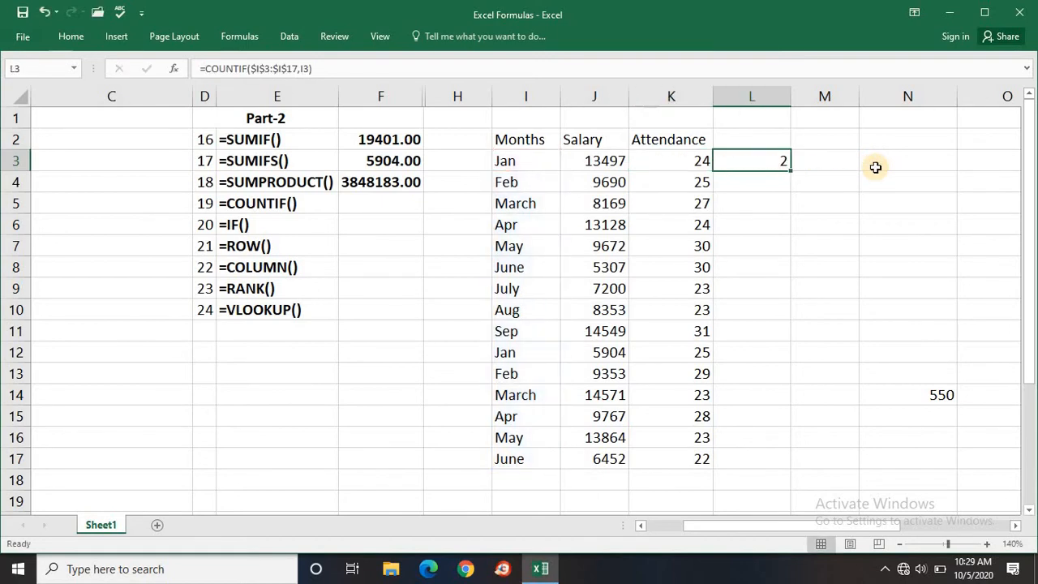
{"action": "key", "text": "Left"}
{"action": "key", "text": "Left"}
{"action": "key", "text": "Left"}
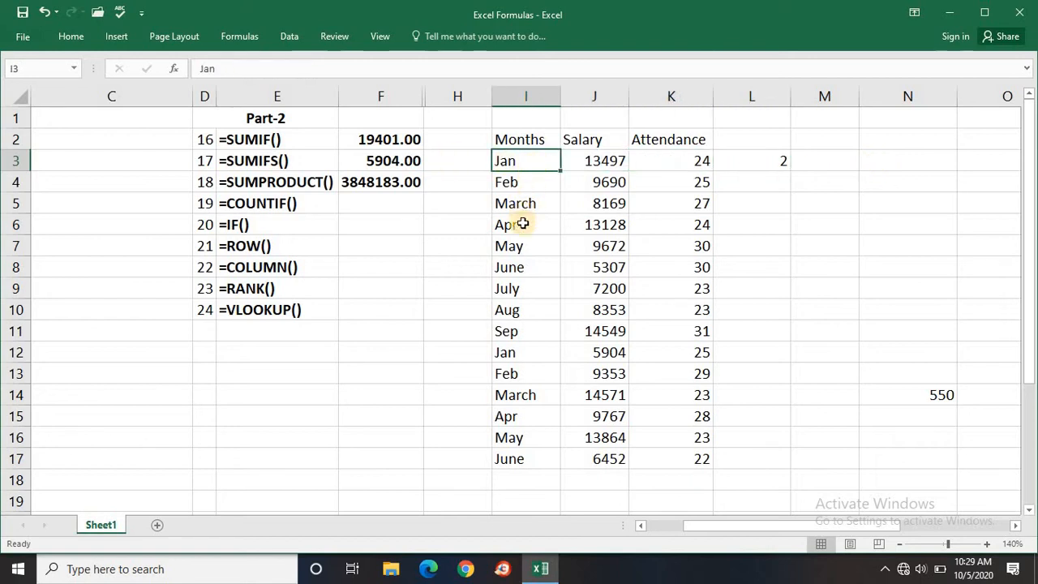
{"action": "left_click", "coordinate": [514, 351]}
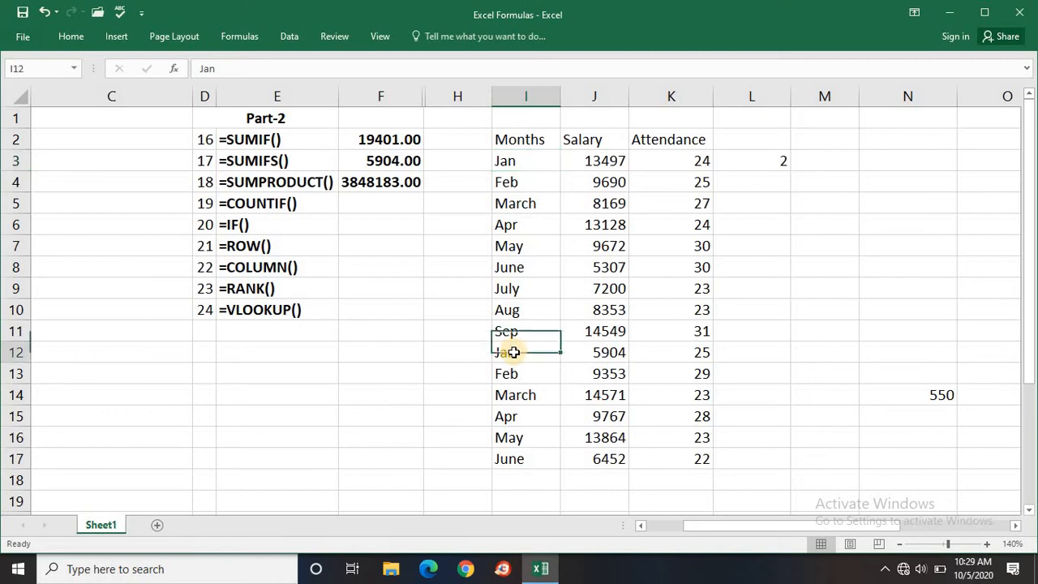
Step: Fill the COUNTIF formula from L3 down to L17, the last row of the table
{"action": "left_click", "coordinate": [656, 238]}
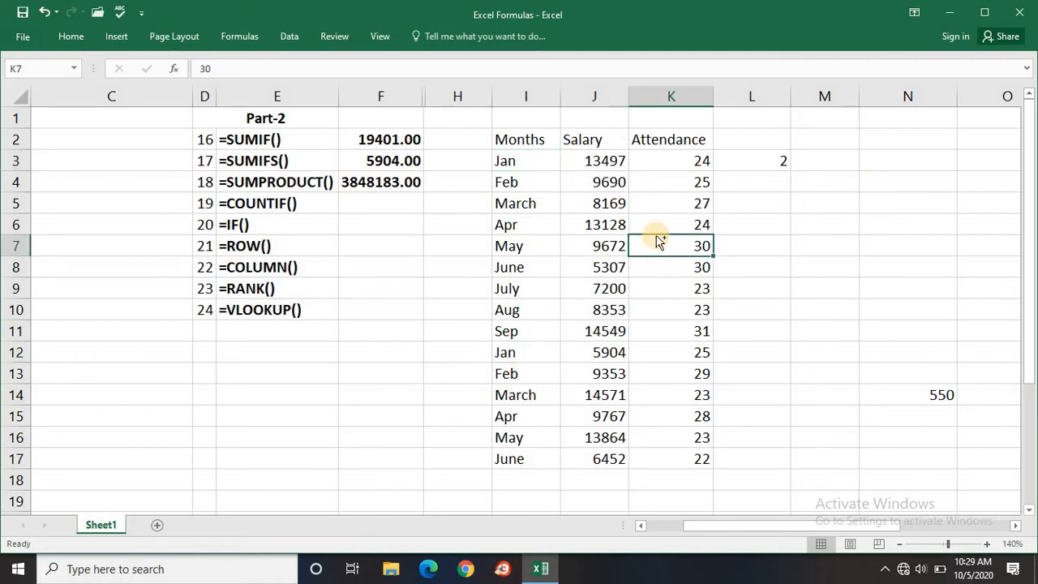
{"action": "key", "text": "ctrl+Down"}
{"action": "key", "text": "Right"}
{"action": "key", "text": "ctrl+shift+Up"}
{"action": "key", "text": "ctrl+d"}
Step: Examine the month counts in L3:L17, including the July to September rows
{"action": "key", "text": "Up"}
{"action": "key", "text": "Up"}
{"action": "key", "text": "Up"}
{"action": "key", "text": "Up"}
{"action": "key", "text": "Up"}
{"action": "key", "text": "Up"}
{"action": "key", "text": "Up"}
{"action": "key", "text": "Up"}
{"action": "key", "text": "Up"}
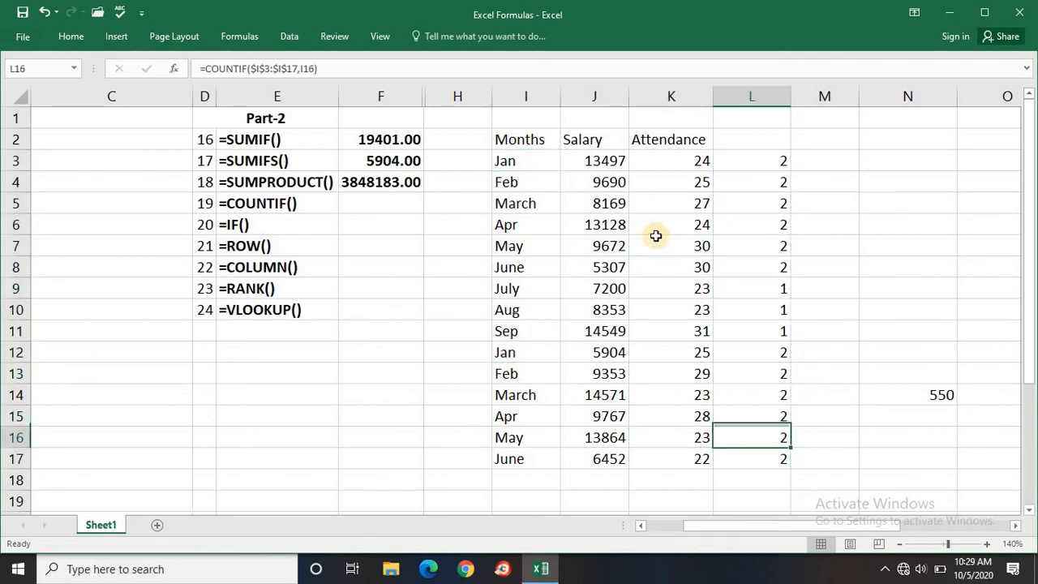
{"action": "key", "text": "Down"}
{"action": "key", "text": "shift+Down"}
{"action": "key", "text": "shift+Down"}
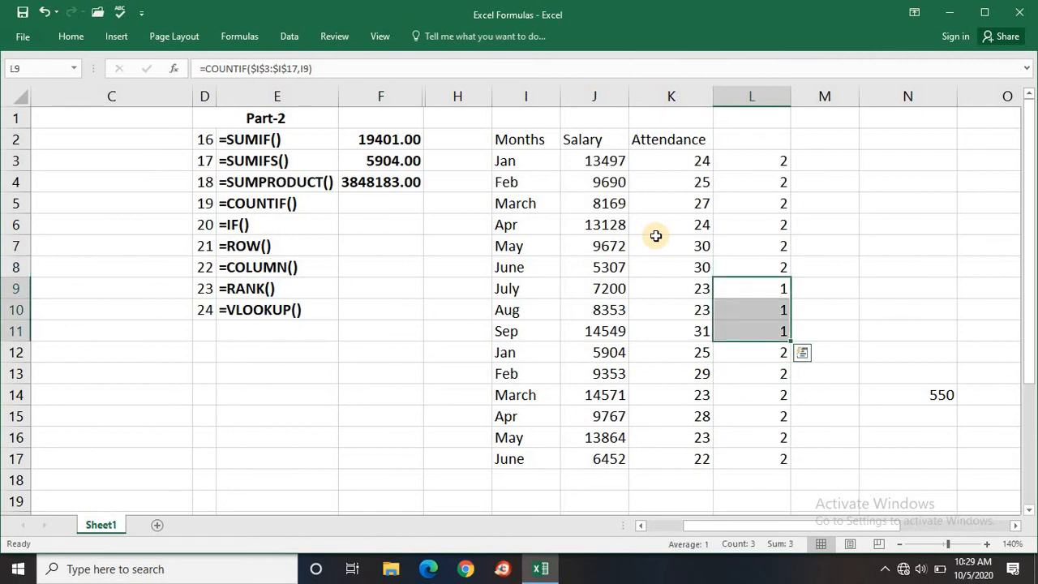
{"action": "key", "text": "ctrl+Up"}
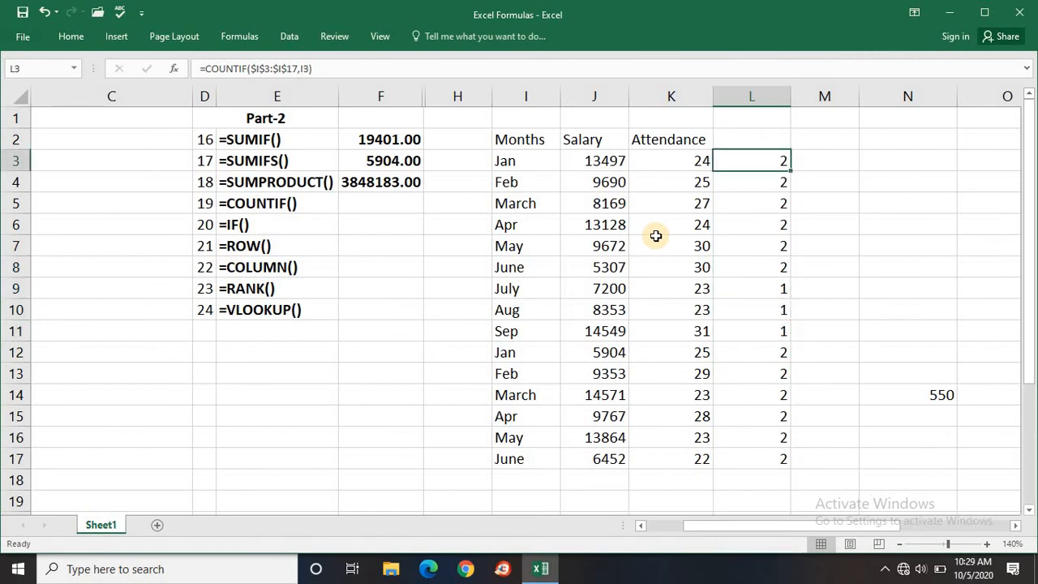
{"action": "key", "text": "Down"}
{"action": "key", "text": "Down"}
{"action": "key", "text": "Down"}
{"action": "key", "text": "ctrl+Down"}
Step: Clear the COUNTIF formulas from L3:L17
{"action": "key", "text": "ctrl+Up"}
{"action": "key", "text": "ctrl+shift+Down"}
{"action": "key", "text": "Delete"}
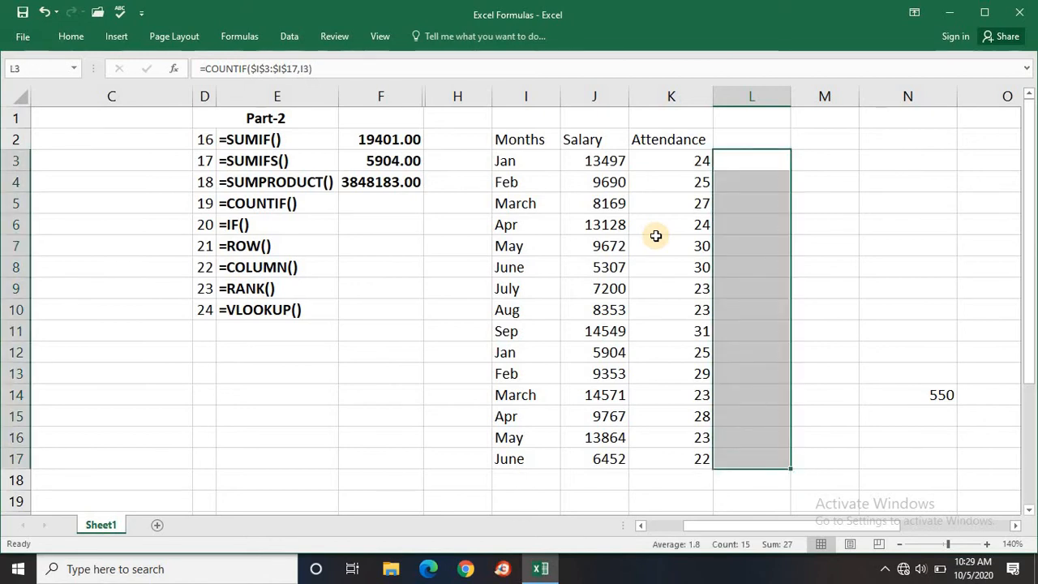
{"action": "key", "text": "Left"}
{"action": "key", "text": "Left"}
{"action": "key", "text": "Left"}
{"action": "key", "text": "Left"}
{"action": "key", "text": "Left"}
{"action": "key", "text": "Left"}
{"action": "key", "text": "Down"}
{"action": "key", "text": "Down"}
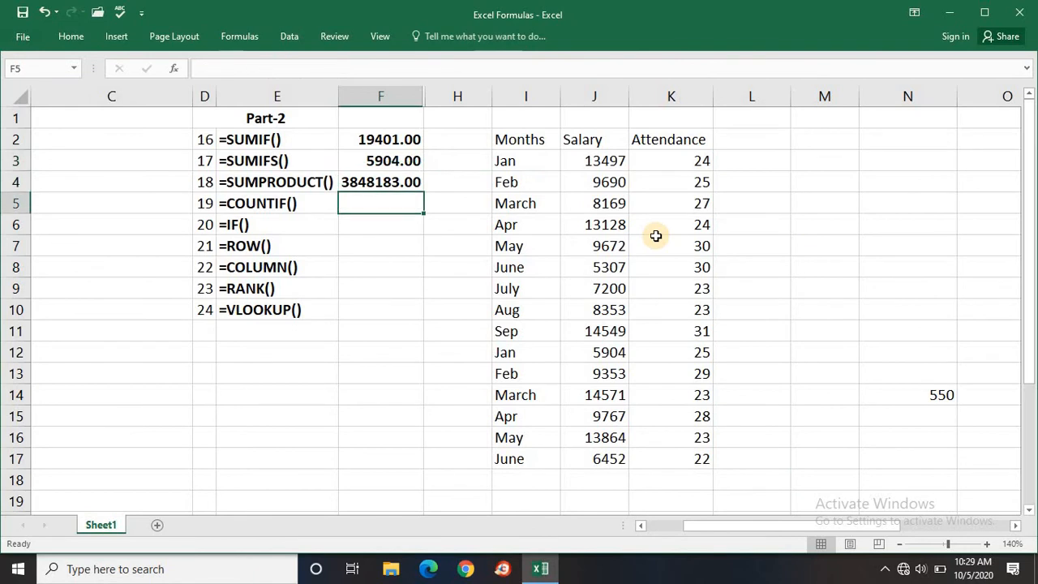
{"action": "key", "text": "Down"}
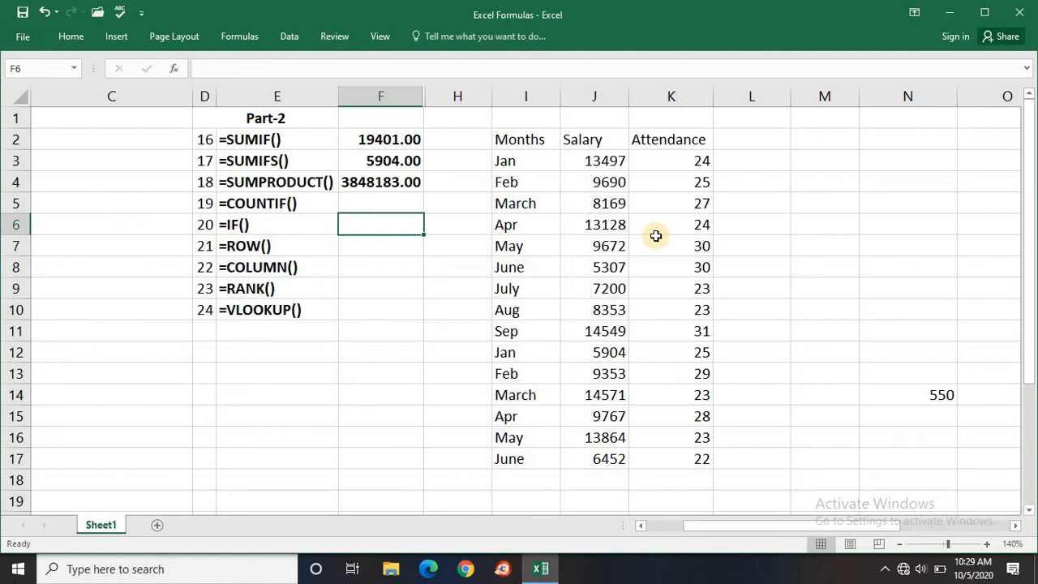
{"action": "type", "text": "=if"}
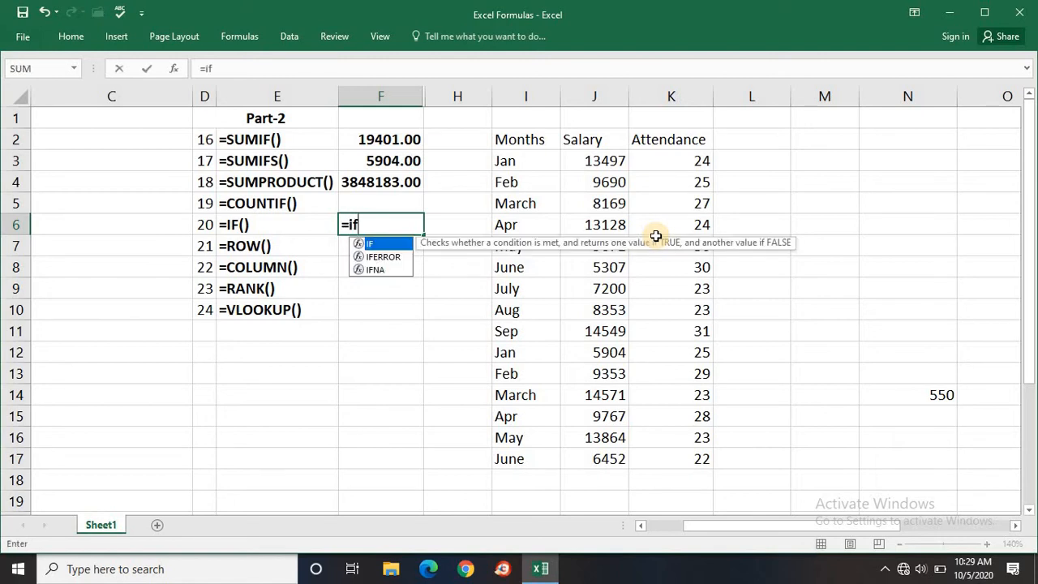
{"action": "key", "text": "Tab"}
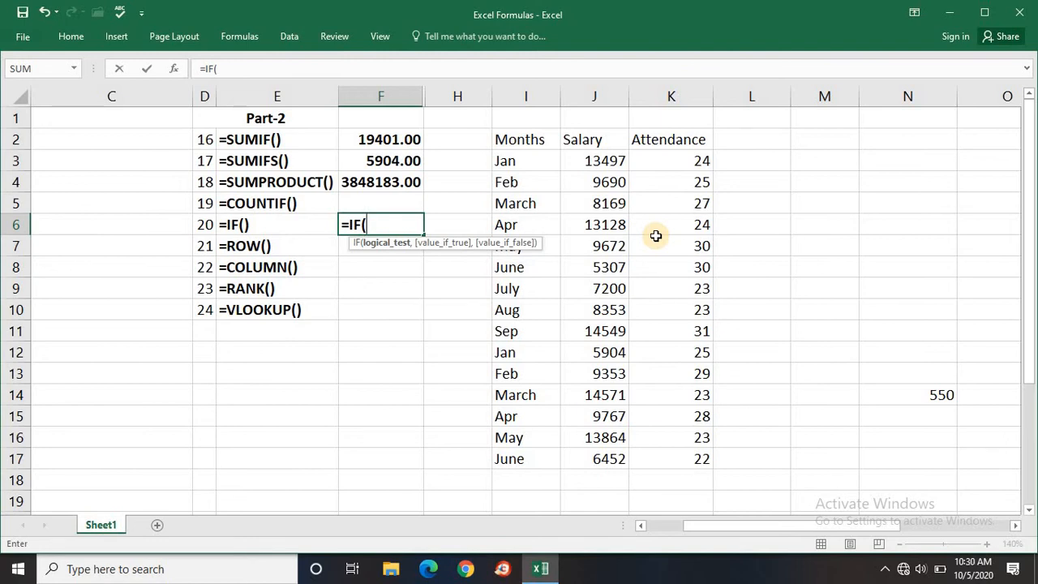
{"action": "key", "text": "Escape"}
Step: Enter 3000 in M3, two columns beyond the first January row's attendance, as a comparison value
{"action": "key", "text": "Right"}
{"action": "key", "text": "Right"}
{"action": "key", "text": "Right"}
{"action": "key", "text": "Right"}
{"action": "key", "text": "Right"}
{"action": "key", "text": "Right"}
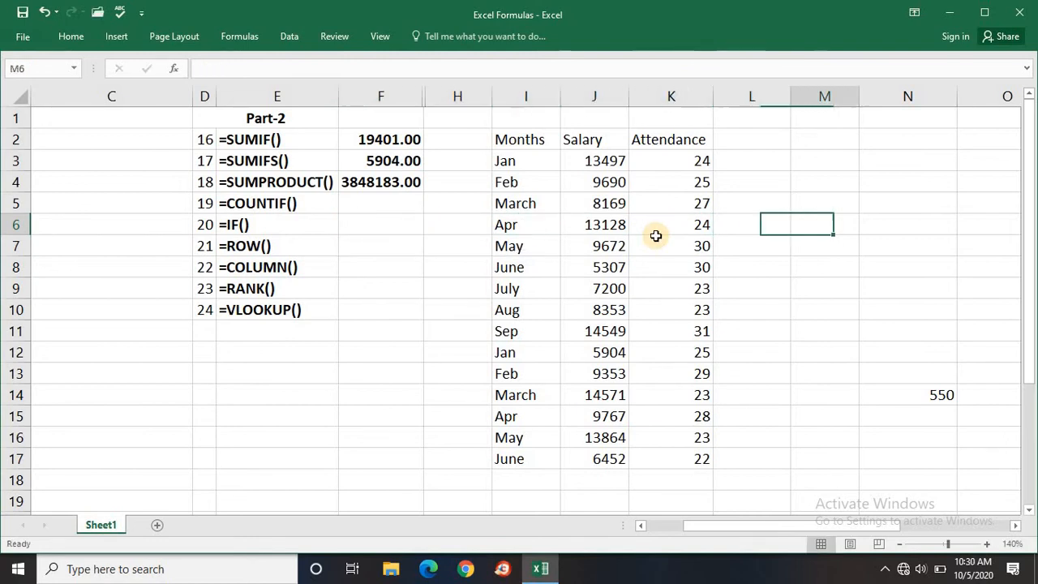
{"action": "key", "text": "Up"}
{"action": "key", "text": "Up"}
{"action": "key", "text": "Up"}
{"action": "key", "text": "Up"}
{"action": "key", "text": "Left"}
{"action": "key", "text": "Left"}
{"action": "key", "text": "Right"}
{"action": "key", "text": "Down"}
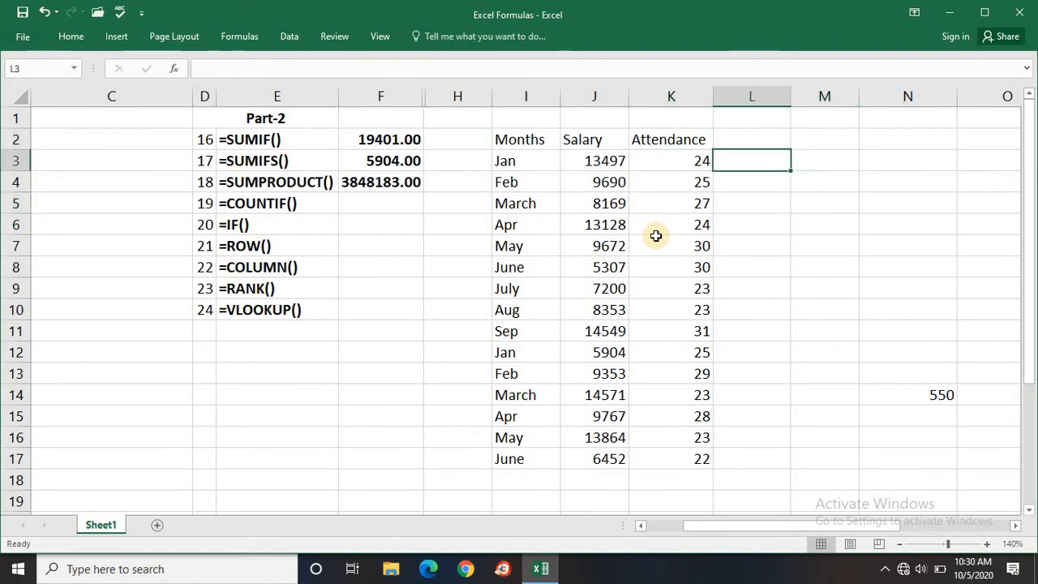
{"action": "key", "text": "Right"}
{"action": "type", "text": "3000"}
{"action": "key", "text": "ctrl+Return"}
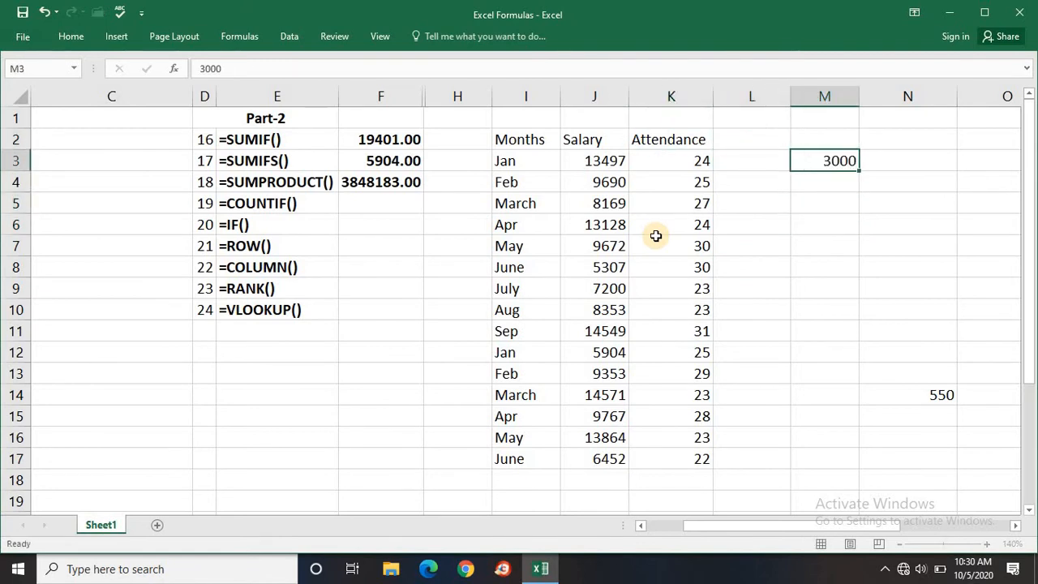
{"action": "key", "text": "Down"}
{"action": "key", "text": "Up"}
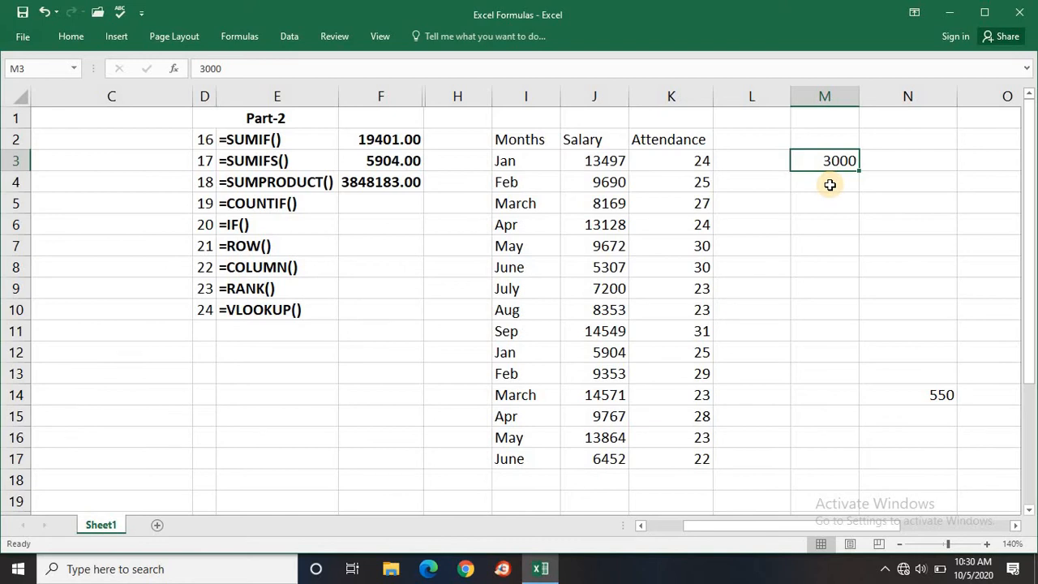
Step: Start an IF formula in F6, beside the =IF() label
{"action": "left_click", "coordinate": [378, 226]}
{"action": "type", "text": "="}
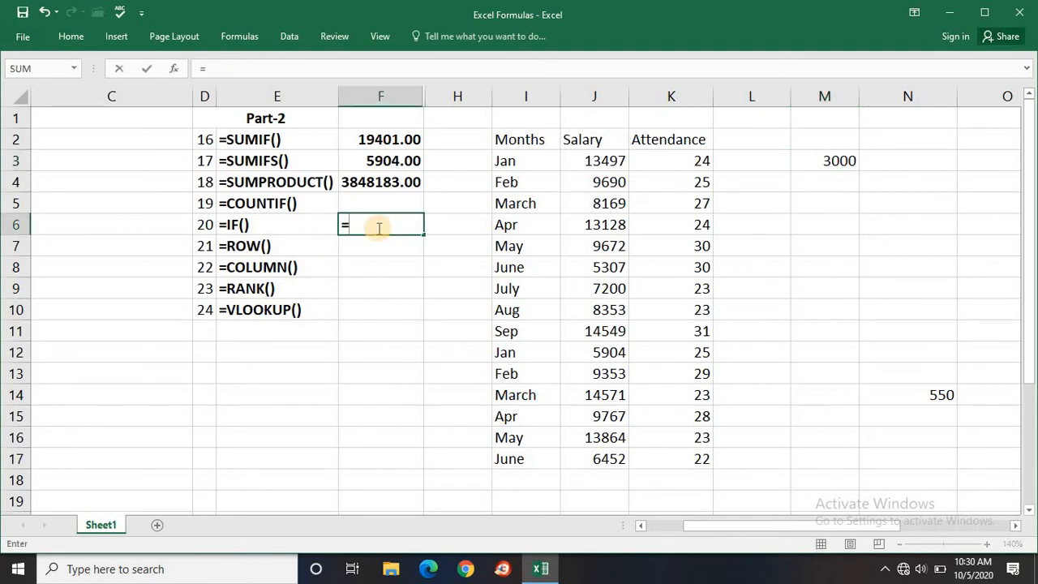
{"action": "type", "text": "if"}
{"action": "key", "text": "Tab"}
Step: Set the IF formula's logical test to M3>J3, comparing the value 3000 with the first January salary
{"action": "key", "text": "Right"}
{"action": "key", "text": "Right"}
{"action": "key", "text": "Right"}
{"action": "key", "text": "Right"}
{"action": "key", "text": "Right"}
{"action": "key", "text": "Right"}
{"action": "key", "text": "Right"}
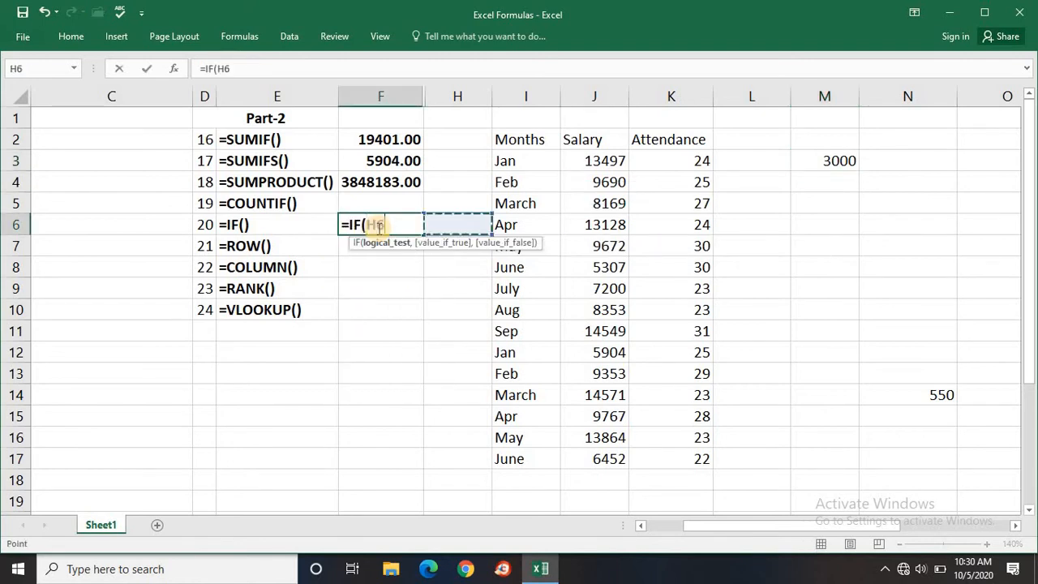
{"action": "key", "text": "Up"}
{"action": "key", "text": "Up"}
{"action": "key", "text": "Up"}
{"action": "key", "text": "Left"}
{"action": "key", "text": "Up"}
{"action": "key", "text": "Down"}
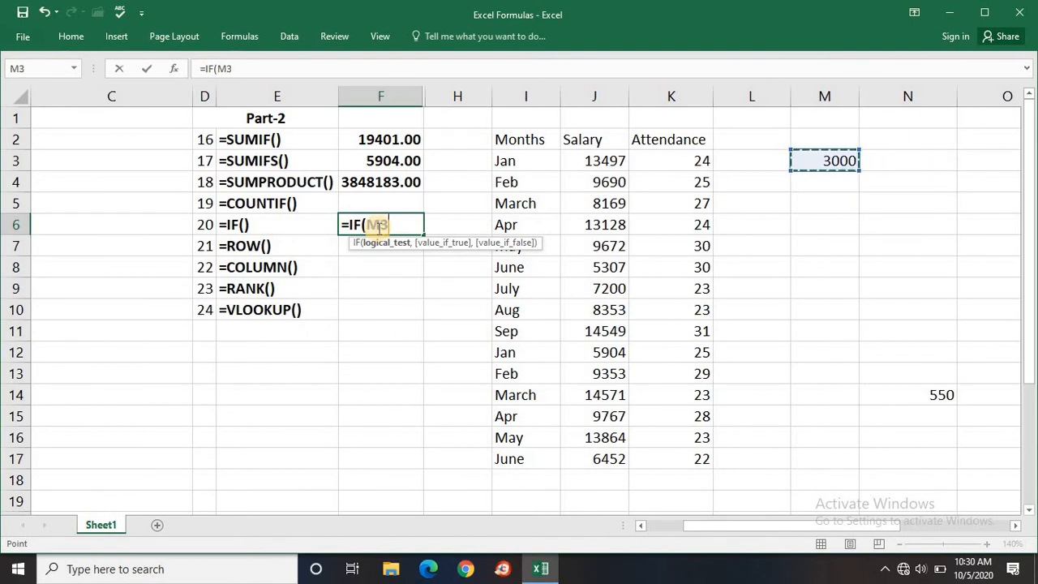
{"action": "type", "text": ">"}
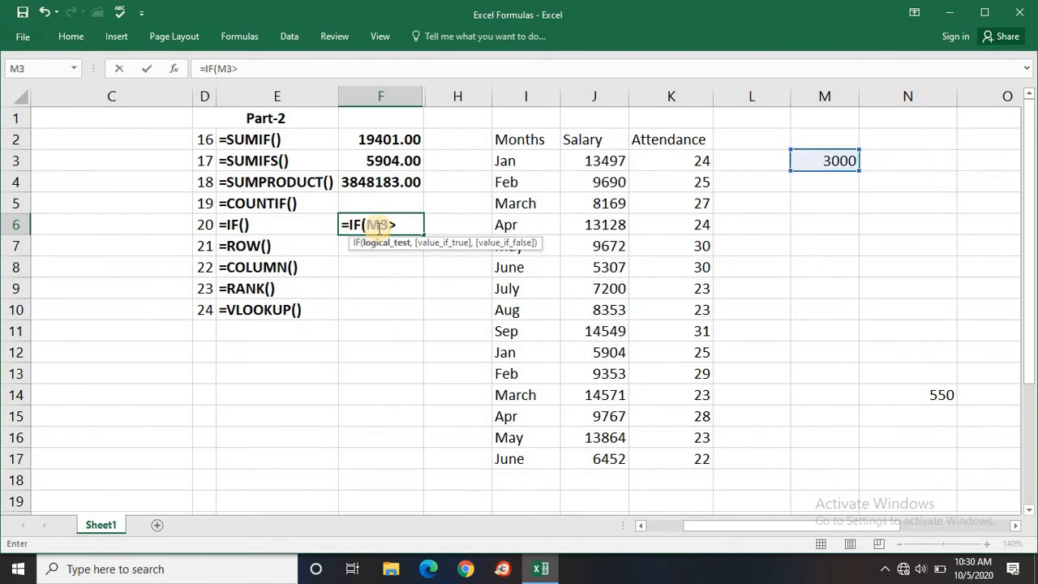
{"action": "left_click", "coordinate": [620, 161]}
{"action": "type", "text": ","}
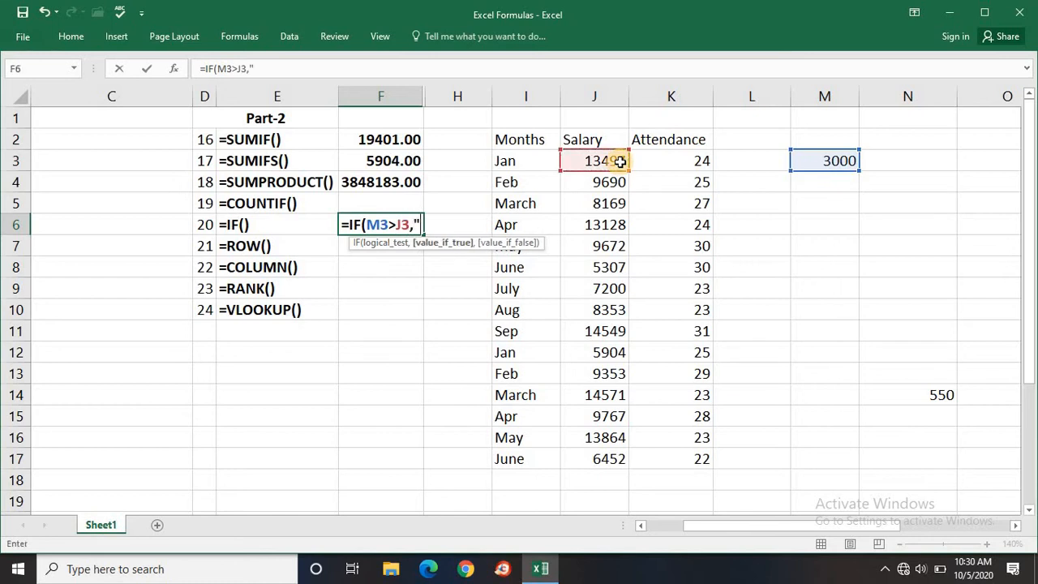
Step: Return "Sahi Hai" if the test is true and "galat Hai" if false, and complete the IF formula in F6
{"action": "type", "text": "\"Sahi Hai"}
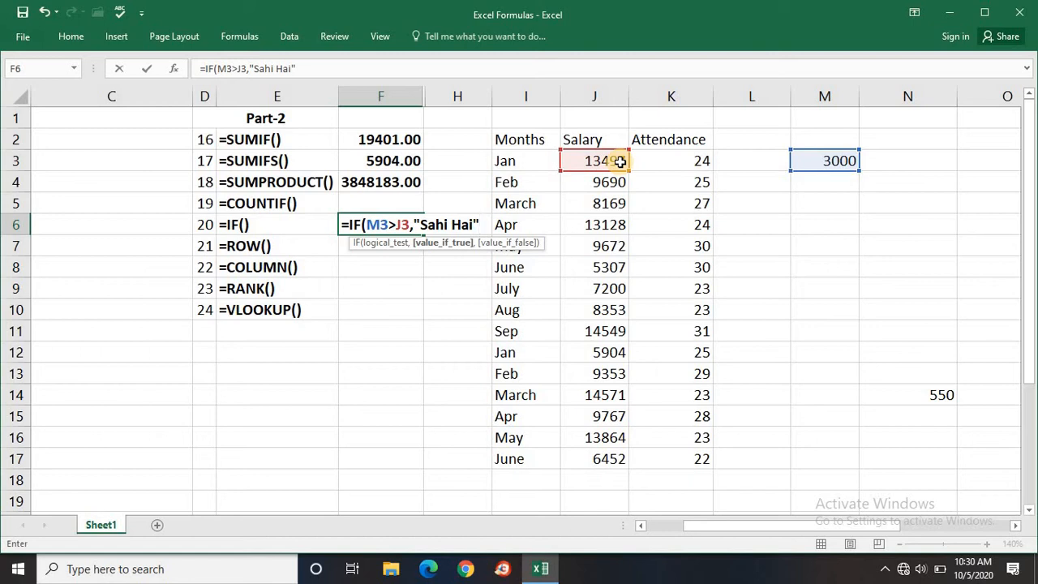
{"action": "type", "text": "\","}
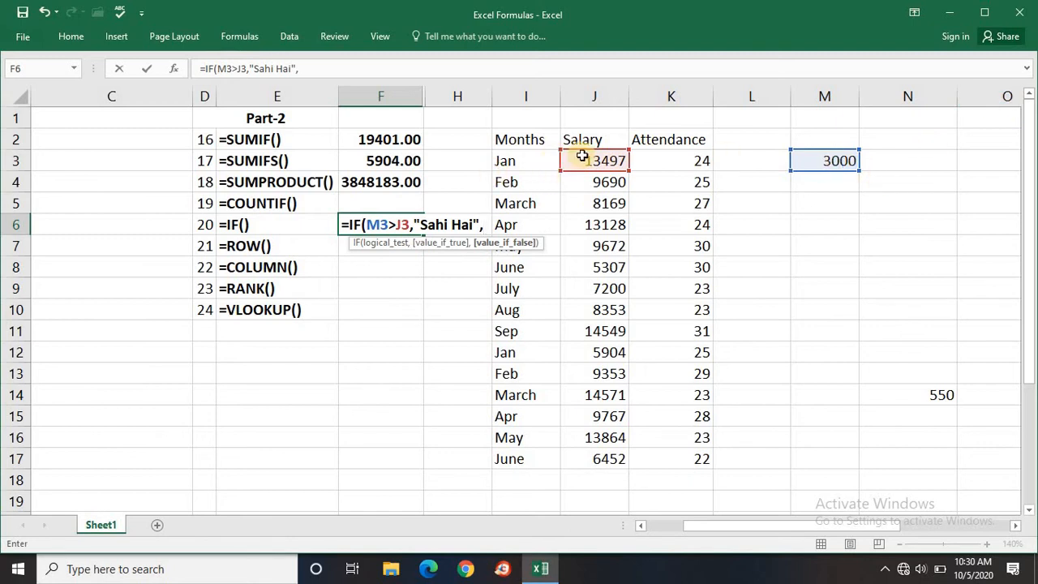
{"action": "type", "text": "\"galat"}
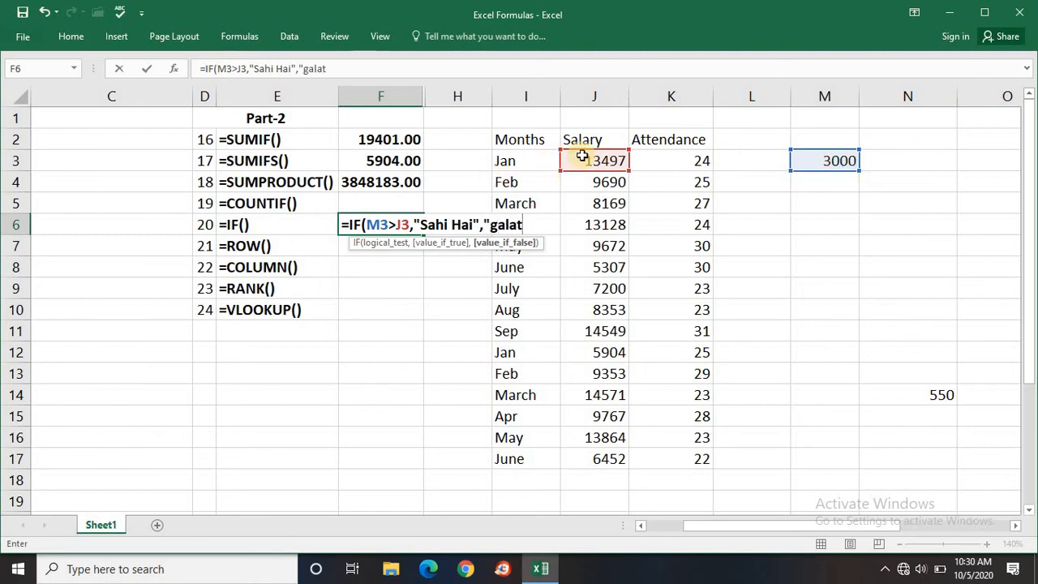
{"action": "type", "text": " Hai\")"}
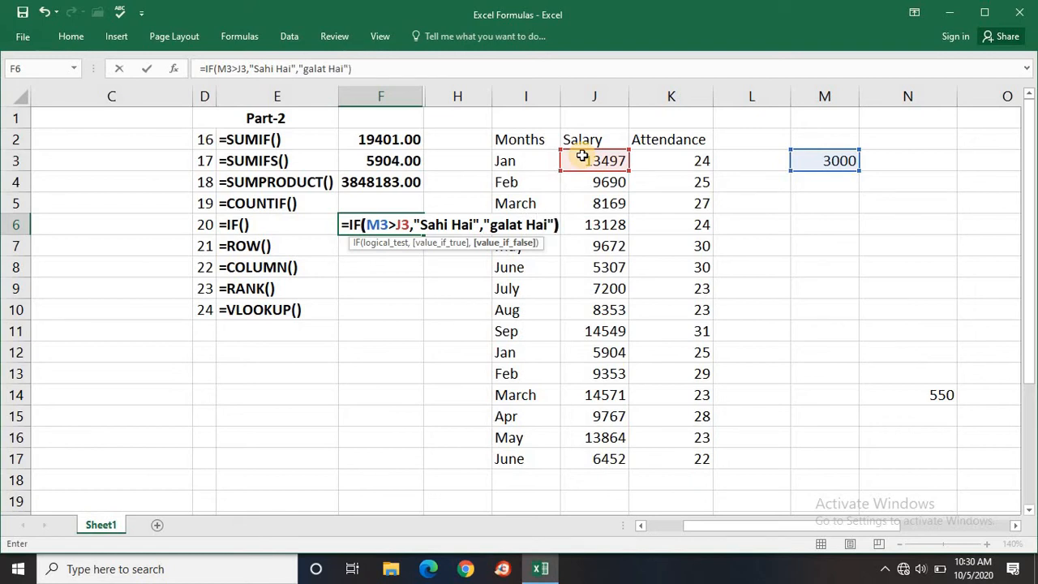
{"action": "key", "text": "Return"}
{"action": "key", "text": "Up"}
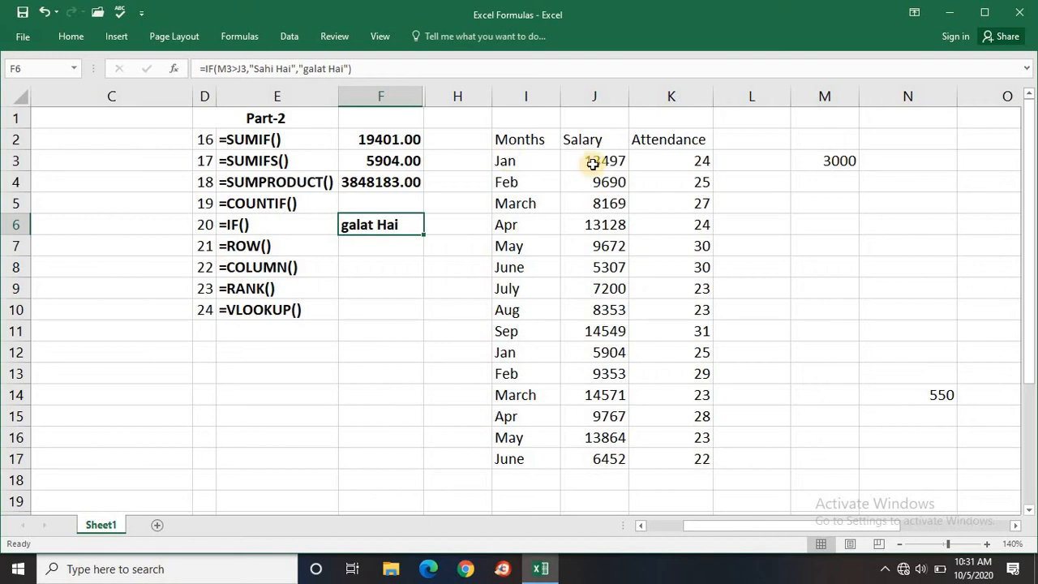
Step: Change the logical test of the IF formula in F6 to M3<J3, keeping both return texts
{"action": "double_click", "coordinate": [361, 233]}
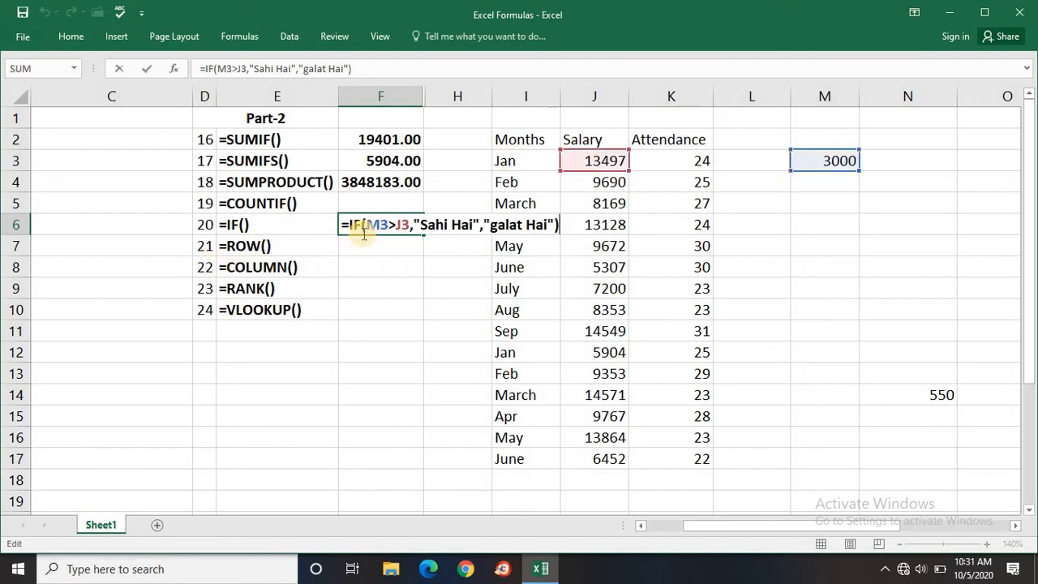
{"action": "key", "text": "Left"}
{"action": "key", "text": "Left"}
{"action": "key", "text": "Left"}
{"action": "key", "text": "Left"}
{"action": "key", "text": "Left"}
{"action": "key", "text": "Left"}
{"action": "key", "text": "Left"}
{"action": "key", "text": "Left"}
{"action": "key", "text": "Left"}
{"action": "key", "text": "Left"}
{"action": "key", "text": "Left"}
{"action": "key", "text": "Left"}
{"action": "key", "text": "Left"}
{"action": "key", "text": "Left"}
{"action": "key", "text": "Left"}
{"action": "key", "text": "Left"}
{"action": "key", "text": "Left"}
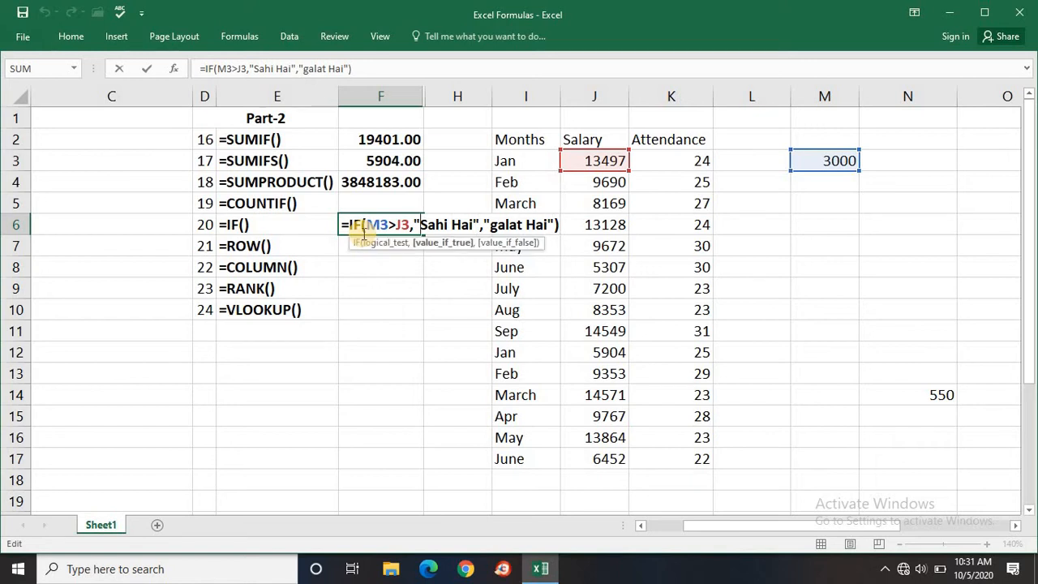
{"action": "key", "text": "Left"}
{"action": "key", "text": "Left"}
{"action": "key", "text": "Left"}
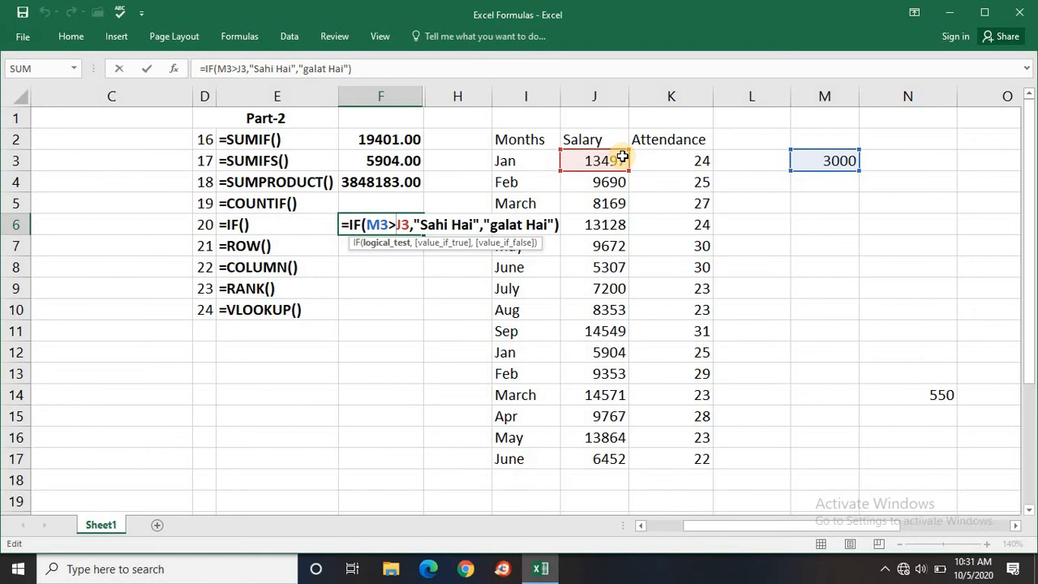
{"action": "key", "text": "BackSpace"}
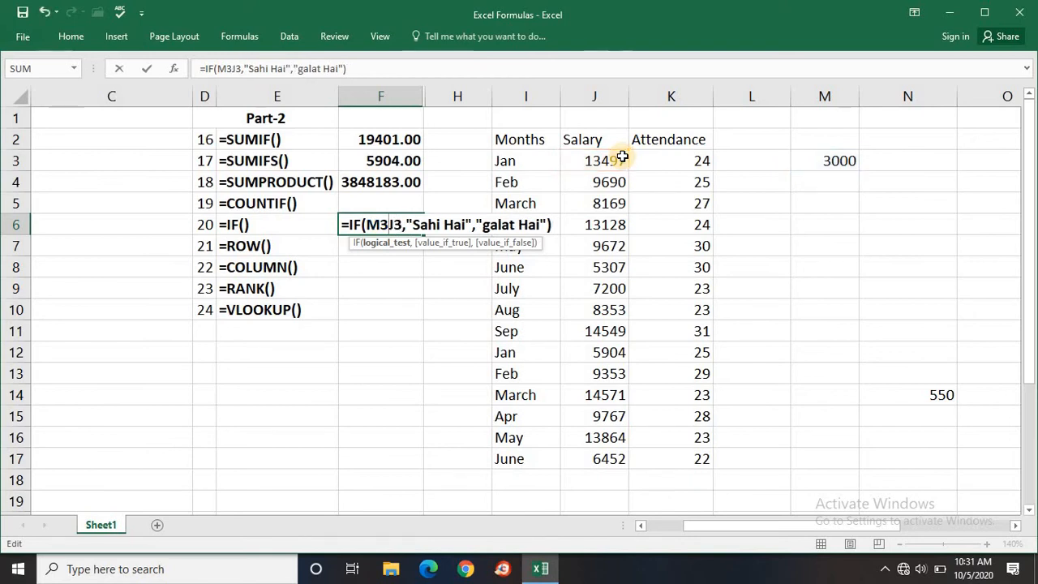
{"action": "type", "text": "<"}
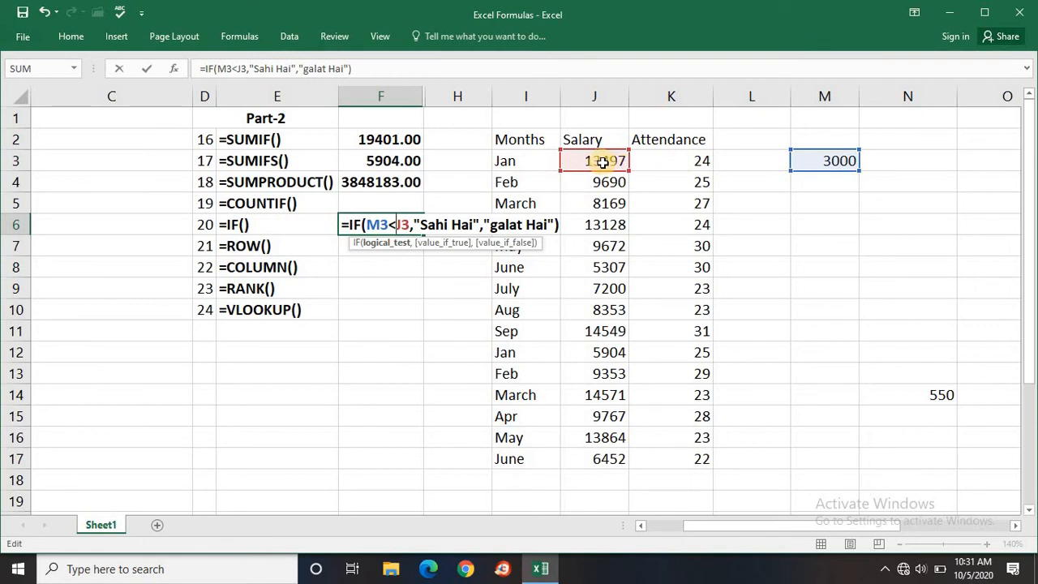
{"action": "key", "text": "Return"}
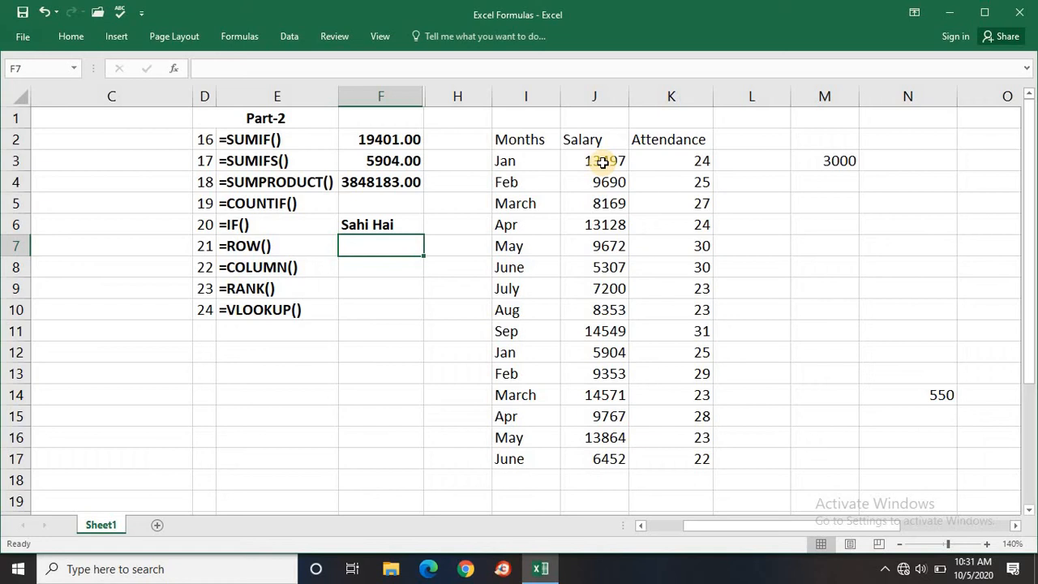
Step: Review the arguments of the IF formula in F6 without editing them
{"action": "key", "text": "Up"}
{"action": "key", "text": "F2"}
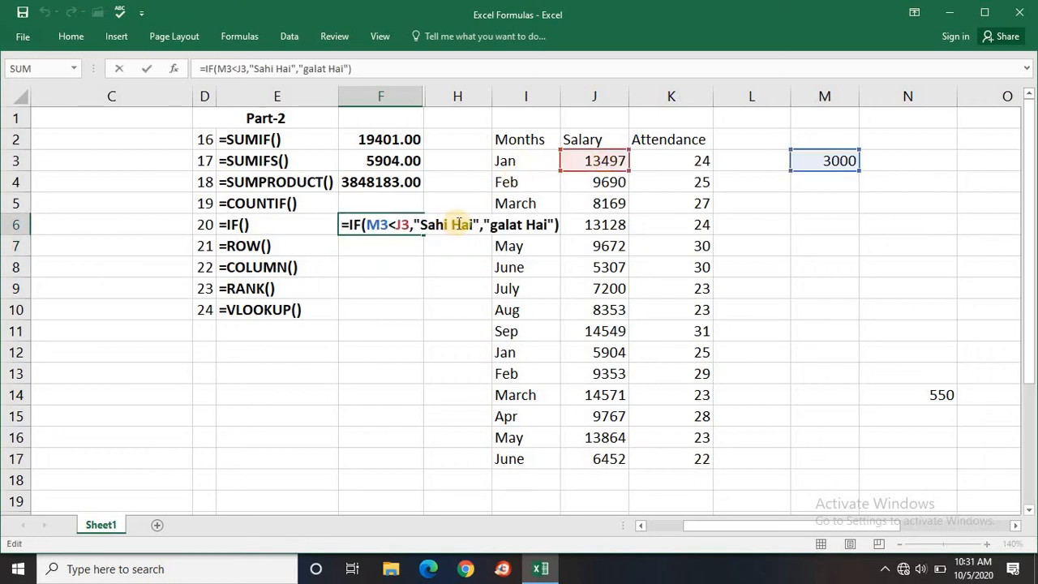
{"action": "key", "text": "Escape"}
{"action": "key", "text": "Down"}
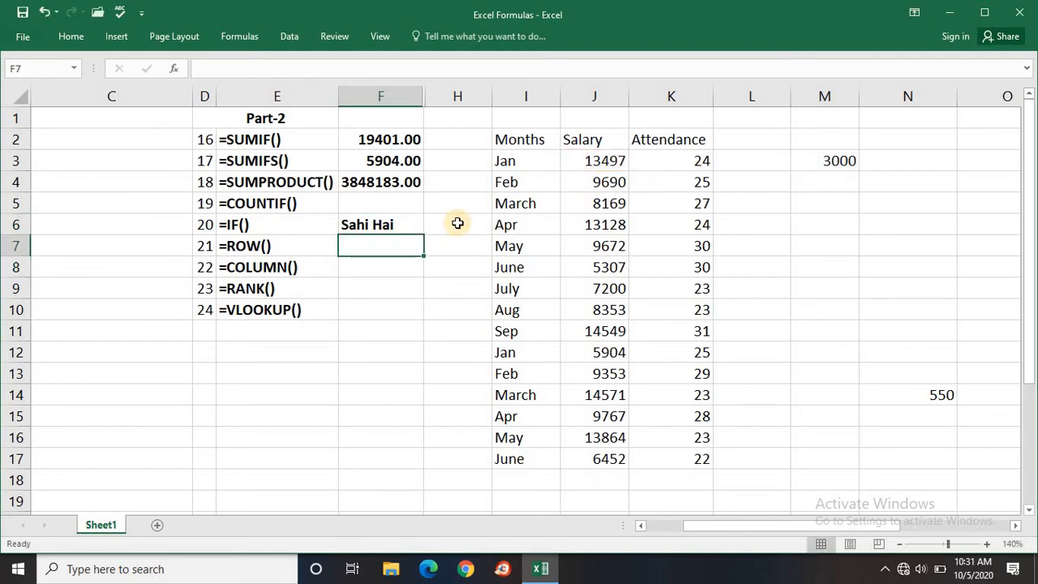
{"action": "key", "text": "Down"}
{"action": "key", "text": "Down"}
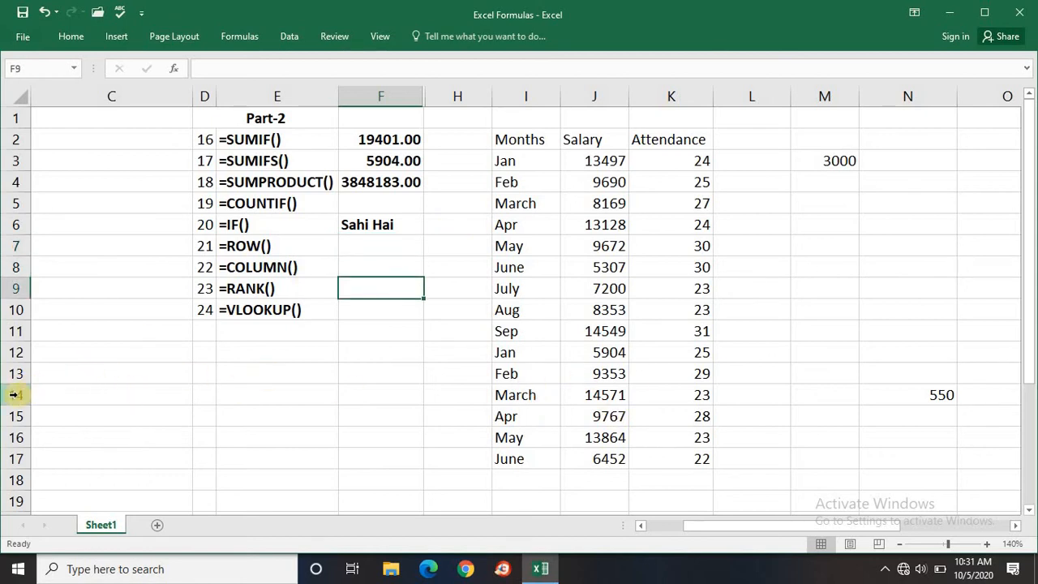
Step: Enter =ROW() without a reference in E14, below the formula list
{"action": "left_click", "coordinate": [14, 395]}
{"action": "left_click", "coordinate": [378, 391]}
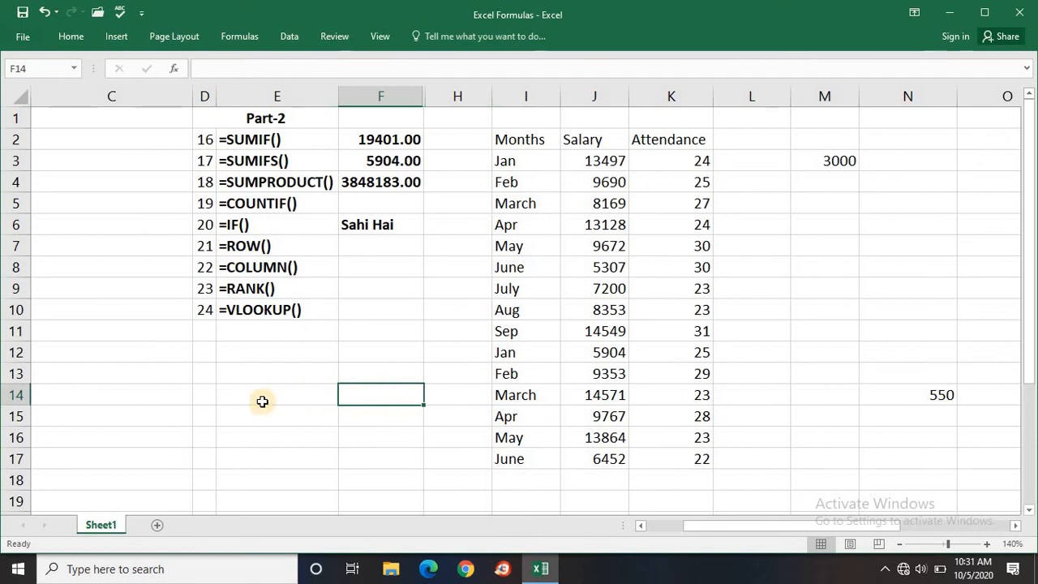
{"action": "left_click", "coordinate": [223, 392]}
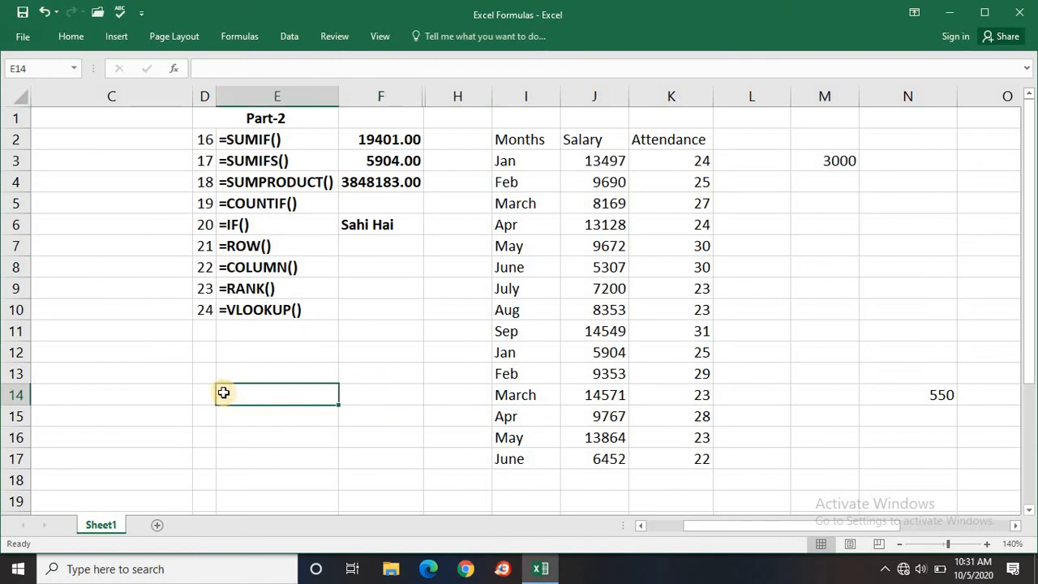
{"action": "type", "text": "=row"}
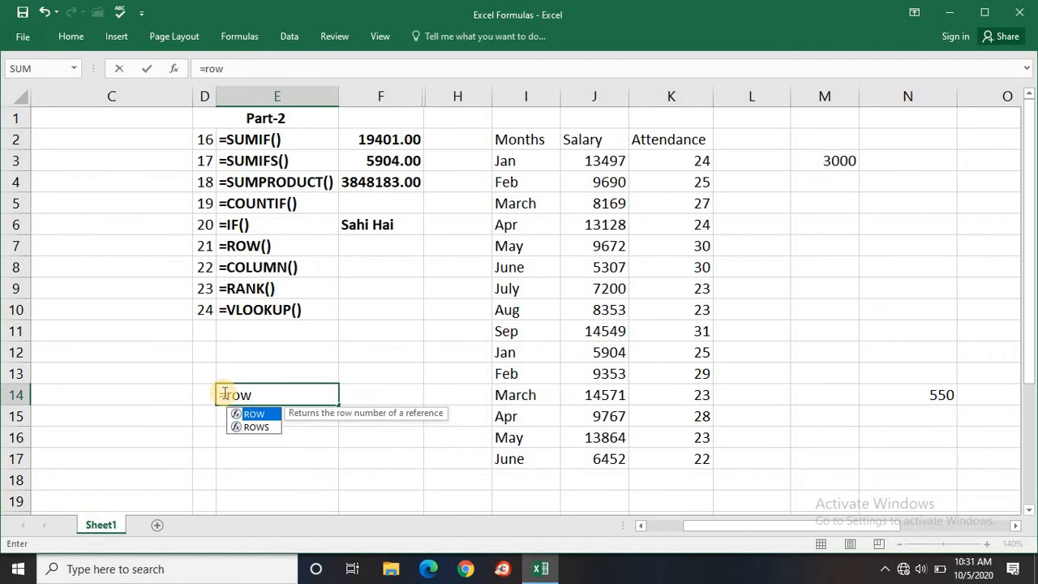
{"action": "key", "text": "Tab"}
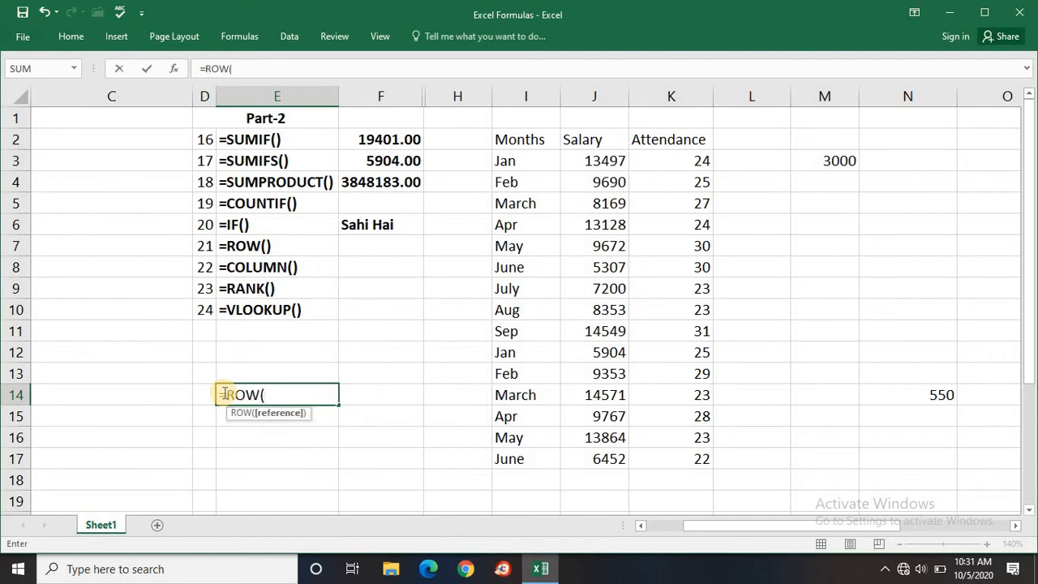
{"action": "type", "text": ")"}
{"action": "key", "text": "Return"}
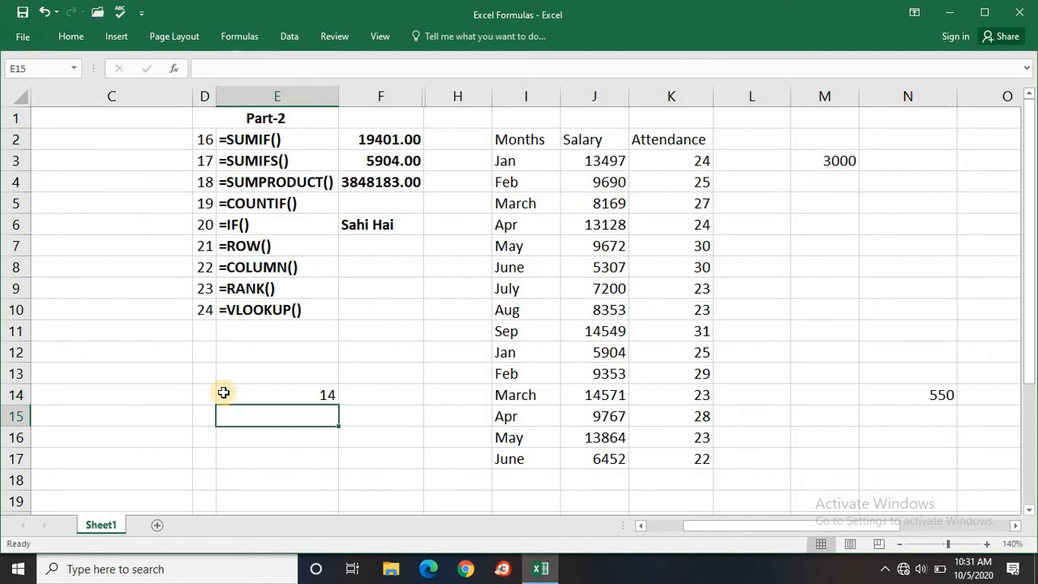
Step: Fill the ROW formula from E14 across row 14 as far as H14
{"action": "left_click", "coordinate": [223, 393]}
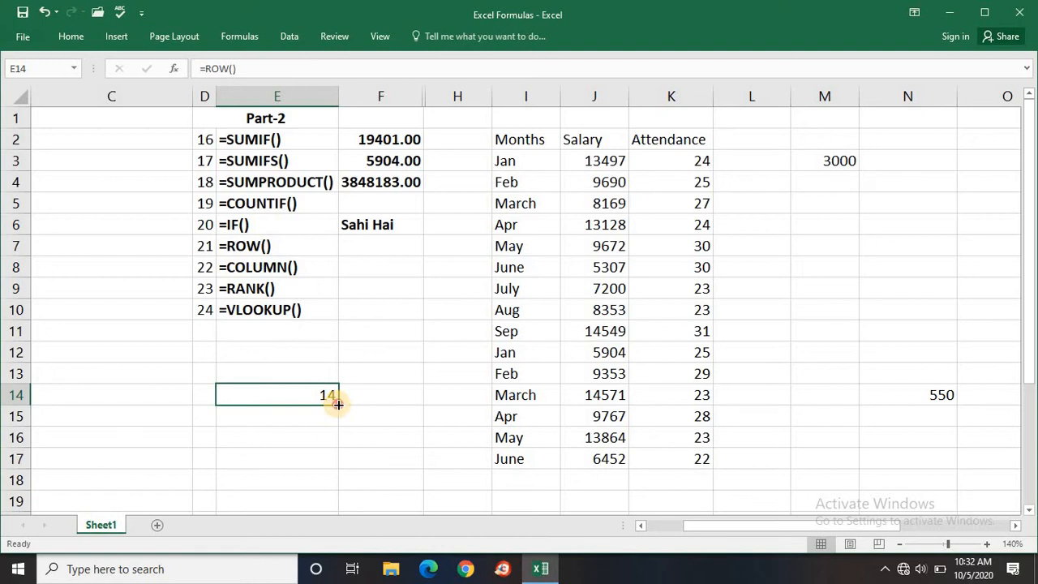
{"action": "left_click_drag", "start_coordinate": [339, 404], "coordinate": [439, 404]}
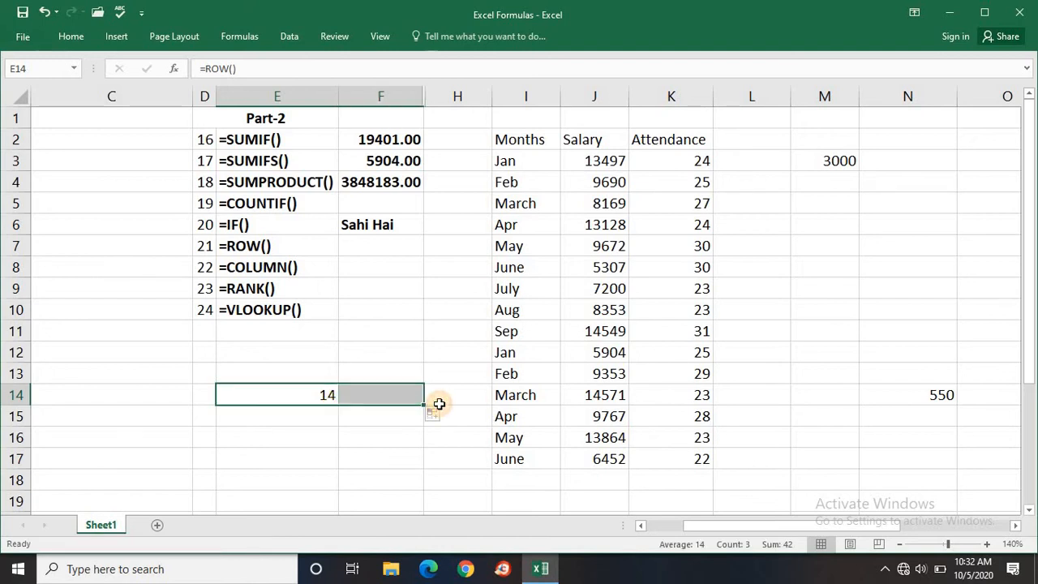
{"action": "key", "text": "Left"}
{"action": "key", "text": "shift+Right"}
{"action": "key", "text": "Right"}
{"action": "key", "text": "shift+Right"}
{"action": "key", "text": "shift+Right"}
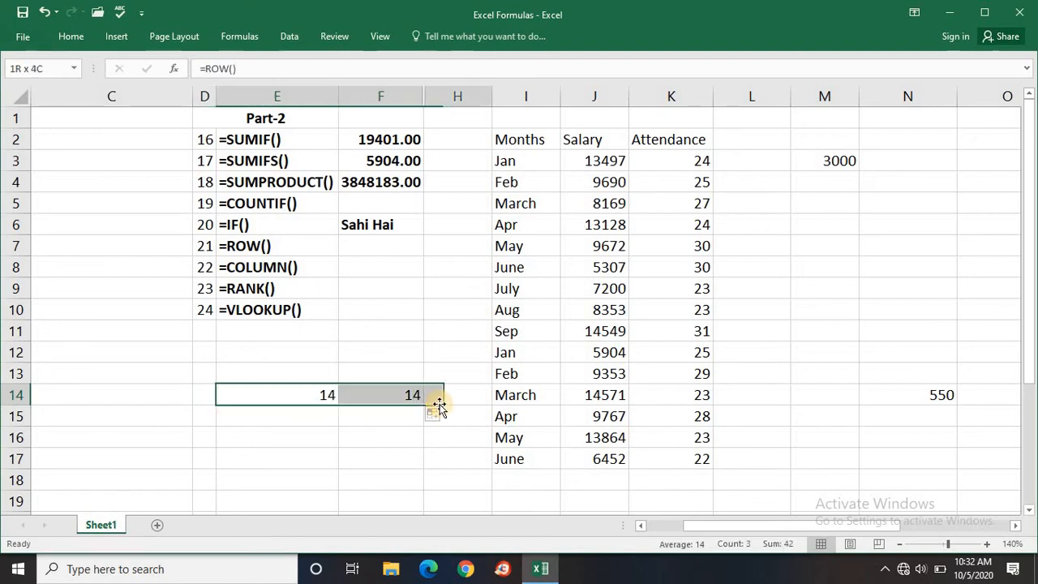
{"action": "key", "text": "ctrl+r"}
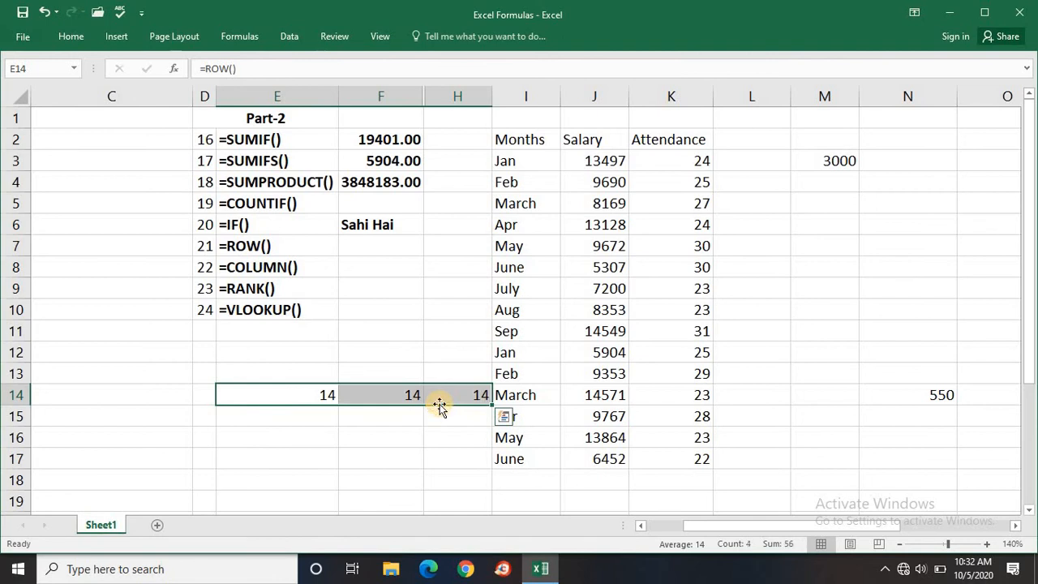
{"action": "key", "text": "Right"}
{"action": "key", "text": "Right"}
{"action": "key", "text": "Right"}
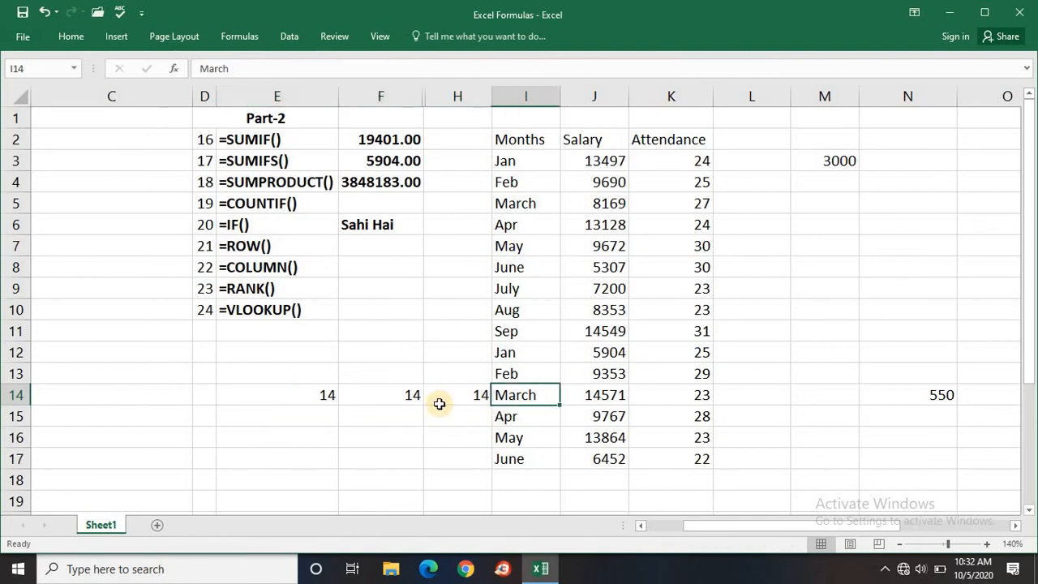
Step: Copy the ROW formula from E14 into D14, and from there into C14
{"action": "key", "text": "Left"}
{"action": "key", "text": "Left"}
{"action": "key", "text": "Left"}
{"action": "key", "text": "Left"}
{"action": "key", "text": "Right"}
{"action": "key", "text": "Right"}
{"action": "key", "text": "Left"}
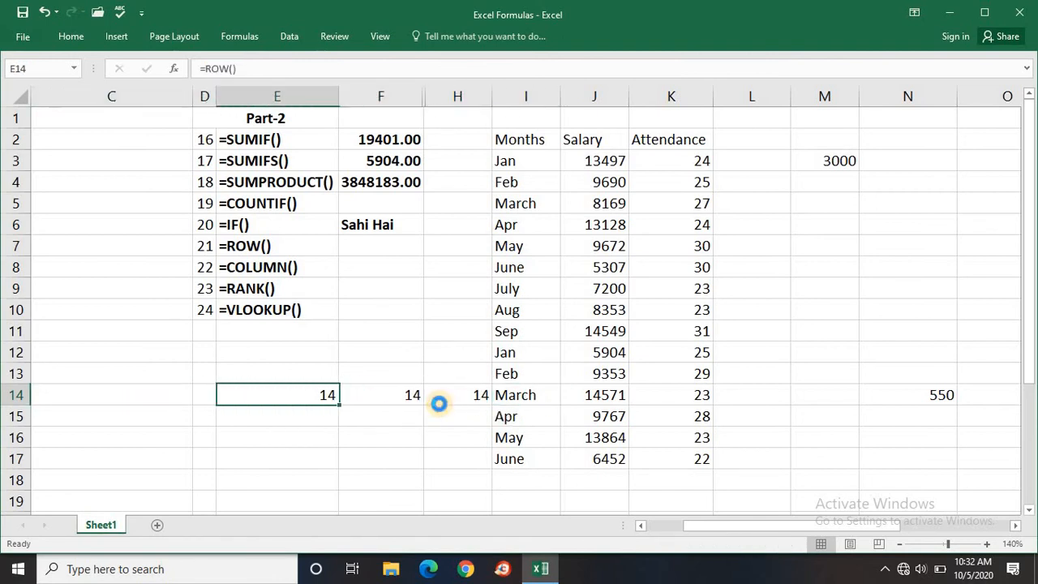
{"action": "key", "text": "ctrl+c"}
{"action": "key", "text": "Left"}
{"action": "key", "text": "Return"}
{"action": "key", "text": "Left"}
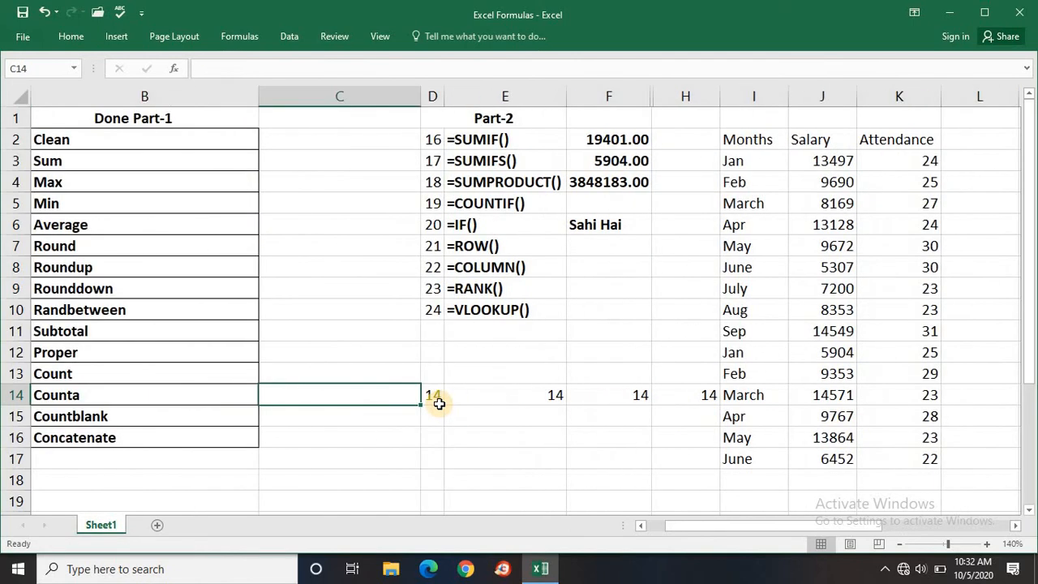
{"action": "key", "text": "Right"}
{"action": "key", "text": "ctrl+c"}
{"action": "key", "text": "Left"}
{"action": "key", "text": "Return"}
{"action": "key", "text": "Right"}
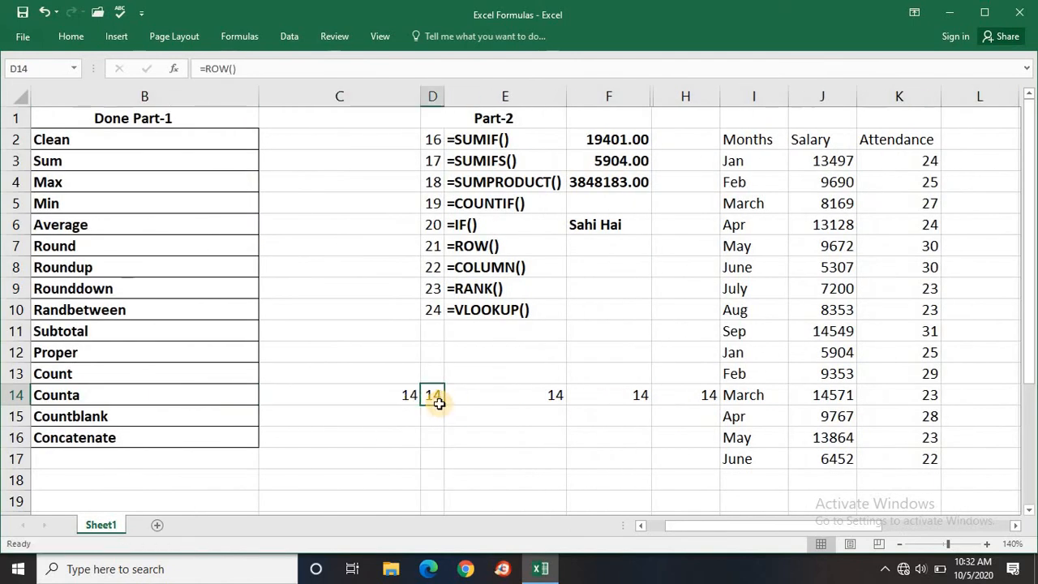
Step: Fill the ROW formula from E14 down through E20
{"action": "key", "text": "Right"}
{"action": "key", "text": "shift+Down"}
{"action": "key", "text": "shift+Down"}
{"action": "key", "text": "shift+Down"}
{"action": "key", "text": "shift+Down"}
{"action": "key", "text": "shift+Down"}
{"action": "key", "text": "shift+Down"}
{"action": "key", "text": "ctrl+d"}
Step: Compare the ROW results down column E with those across row 14 and with the sheet's row numbers
{"action": "key", "text": "Down"}
{"action": "key", "text": "Down"}
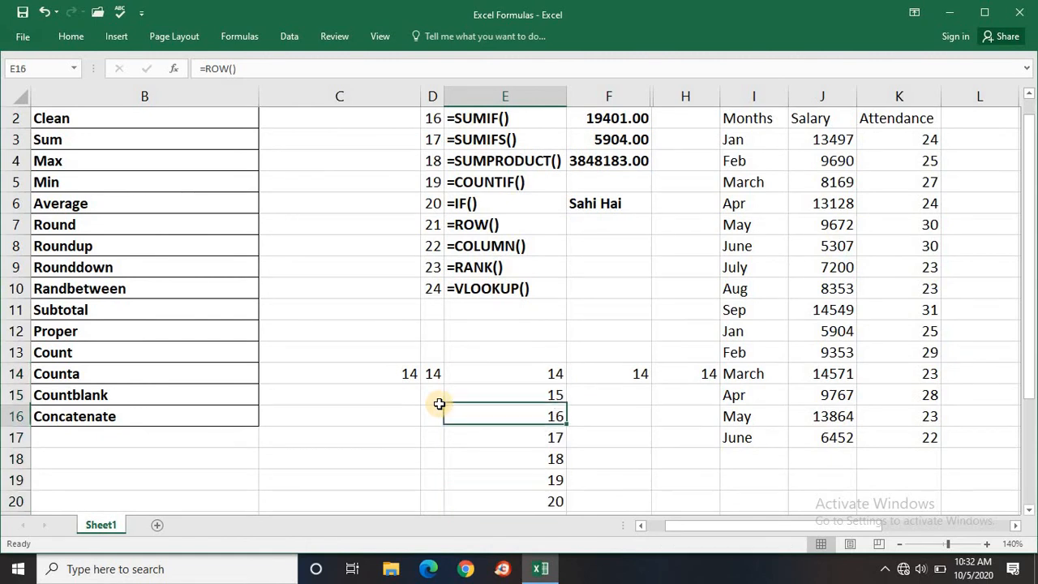
{"action": "key", "text": "Down"}
{"action": "key", "text": "Down"}
{"action": "key", "text": "Down"}
{"action": "key", "text": "Down"}
{"action": "key", "text": "Up"}
{"action": "key", "text": "Down"}
{"action": "key", "text": "Down"}
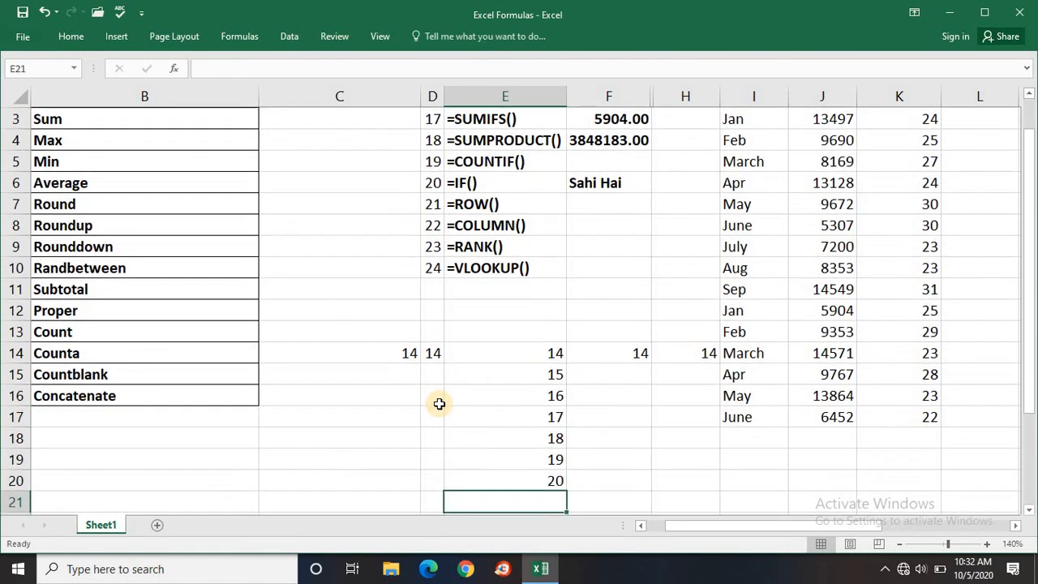
{"action": "key", "text": "Up"}
{"action": "key", "text": "Up"}
{"action": "key", "text": "Up"}
{"action": "key", "text": "Up"}
{"action": "key", "text": "Up"}
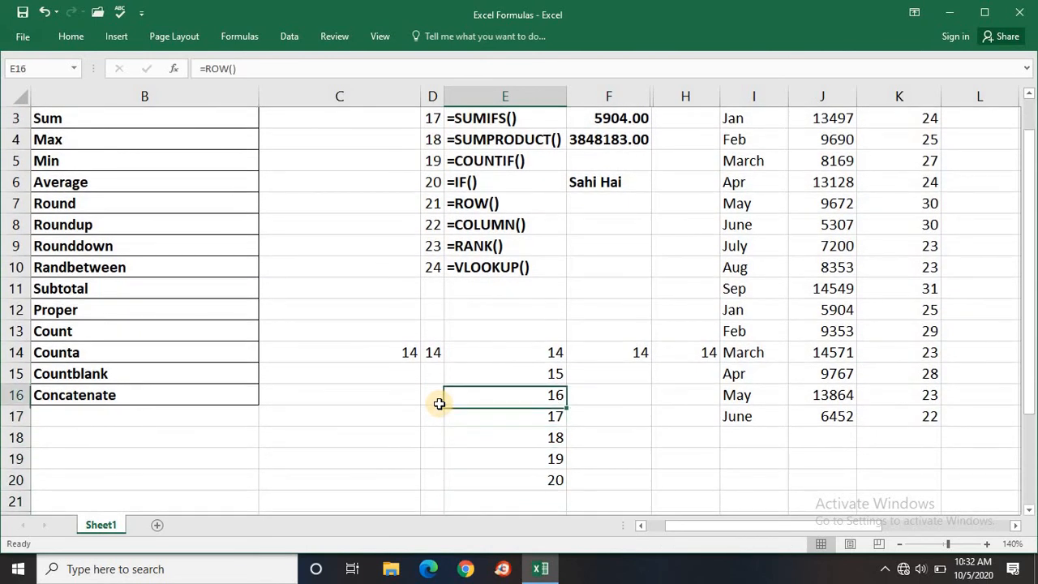
{"action": "key", "text": "Up"}
{"action": "key", "text": "Up"}
{"action": "key", "text": "Left"}
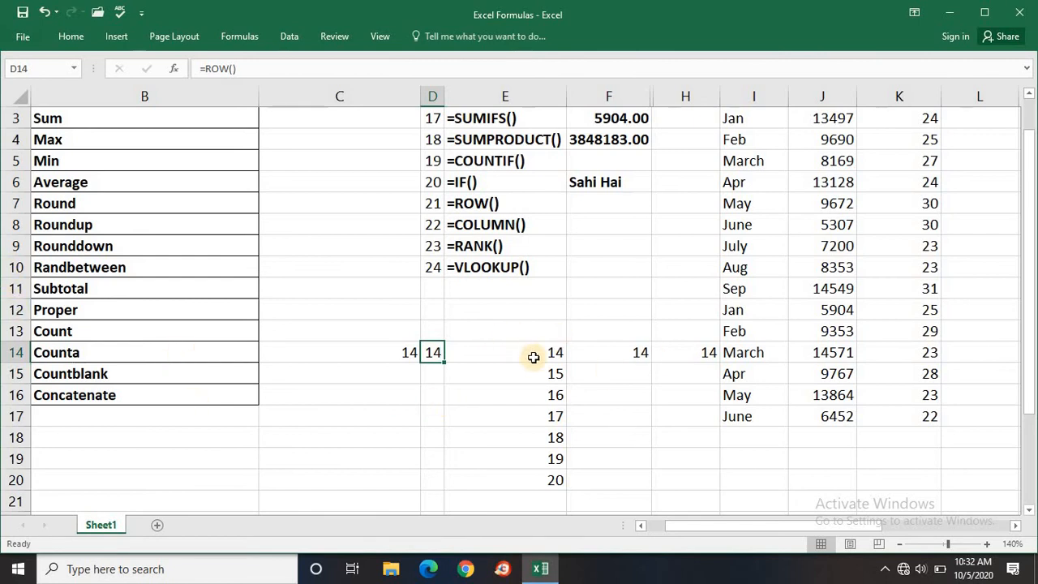
{"action": "left_click", "coordinate": [402, 354]}
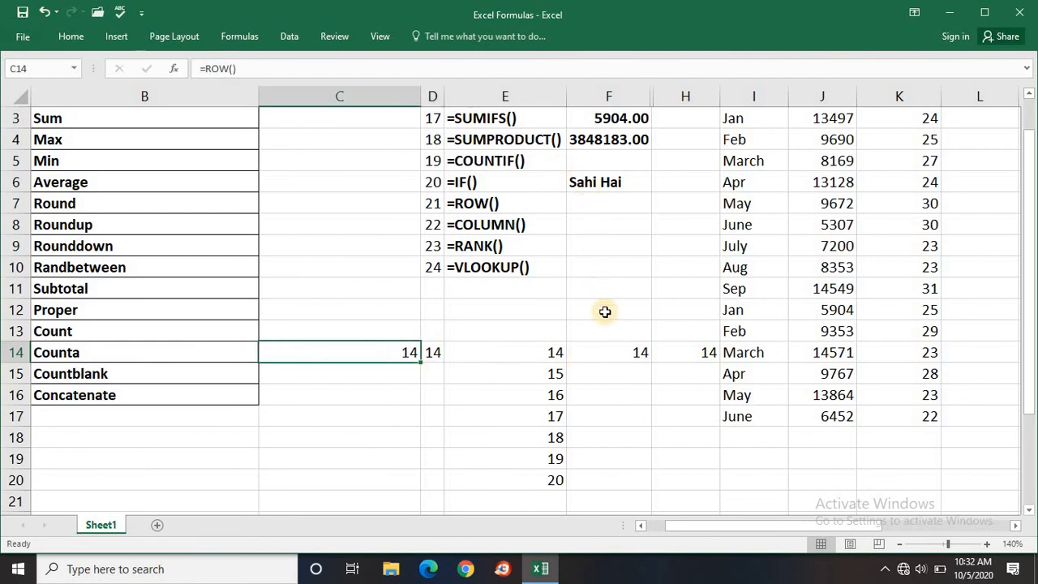
{"action": "left_click", "coordinate": [547, 373]}
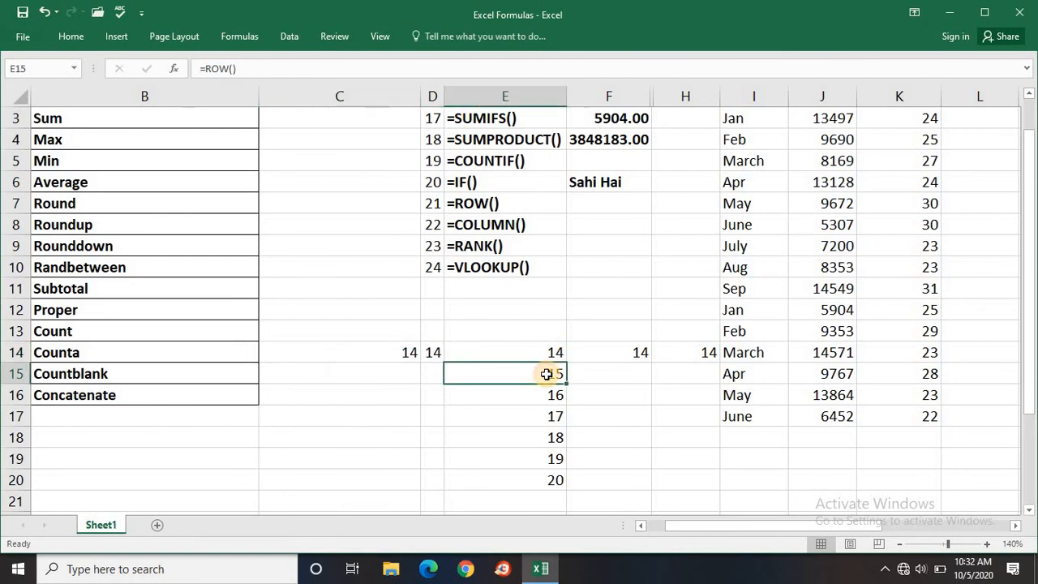
Step: Clear all the ROW test formulas in the range C14:H20
{"action": "key", "text": "Up"}
{"action": "key", "text": "Left"}
{"action": "key", "text": "Left"}
{"action": "key", "text": "shift+Right"}
{"action": "key", "text": "shift+Right"}
{"action": "key", "text": "shift+Right"}
{"action": "key", "text": "shift+Right"}
{"action": "key", "text": "shift+Right"}
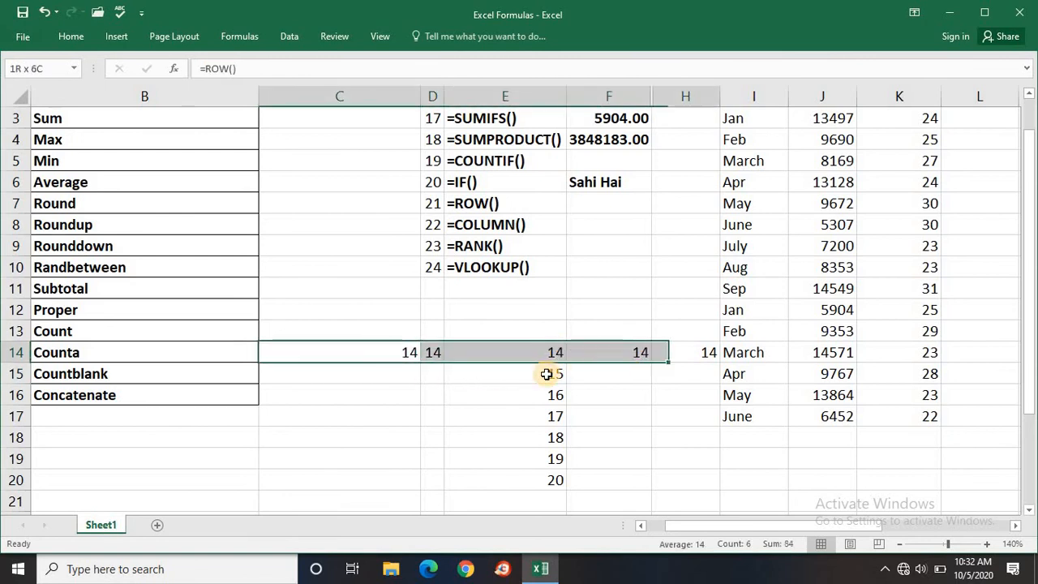
{"action": "key", "text": "shift+Down"}
{"action": "key", "text": "shift+Down"}
{"action": "key", "text": "shift+Down"}
{"action": "key", "text": "shift+Down"}
{"action": "key", "text": "shift+Down"}
{"action": "key", "text": "shift+Down"}
{"action": "key", "text": "Delete"}
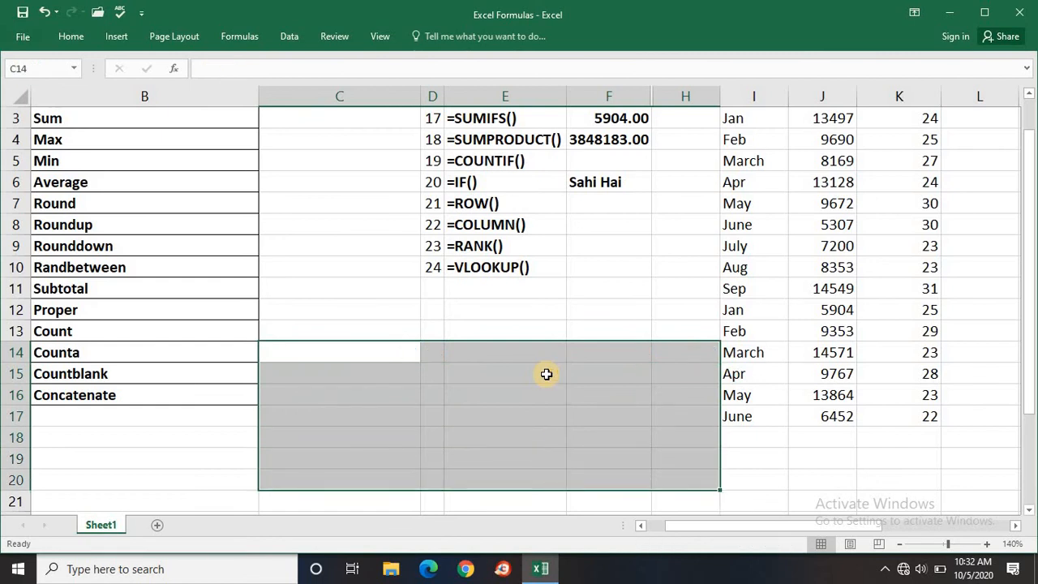
Step: Enter =COLUMN() without a reference in the emptied cell E14
{"action": "key", "text": "Right"}
{"action": "key", "text": "Left"}
{"action": "key", "text": "Right"}
{"action": "key", "text": "Right"}
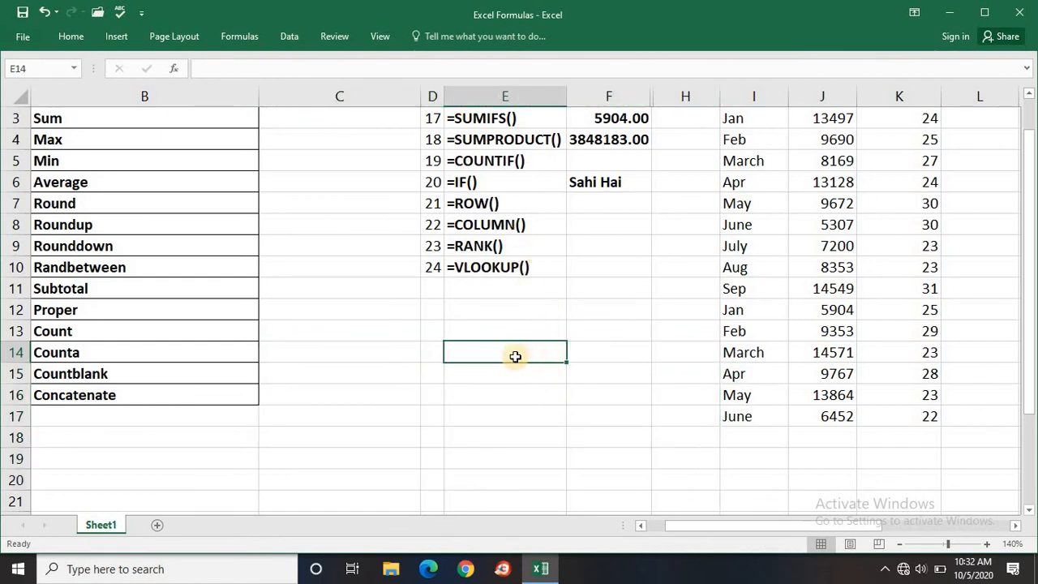
{"action": "type", "text": "=c"}
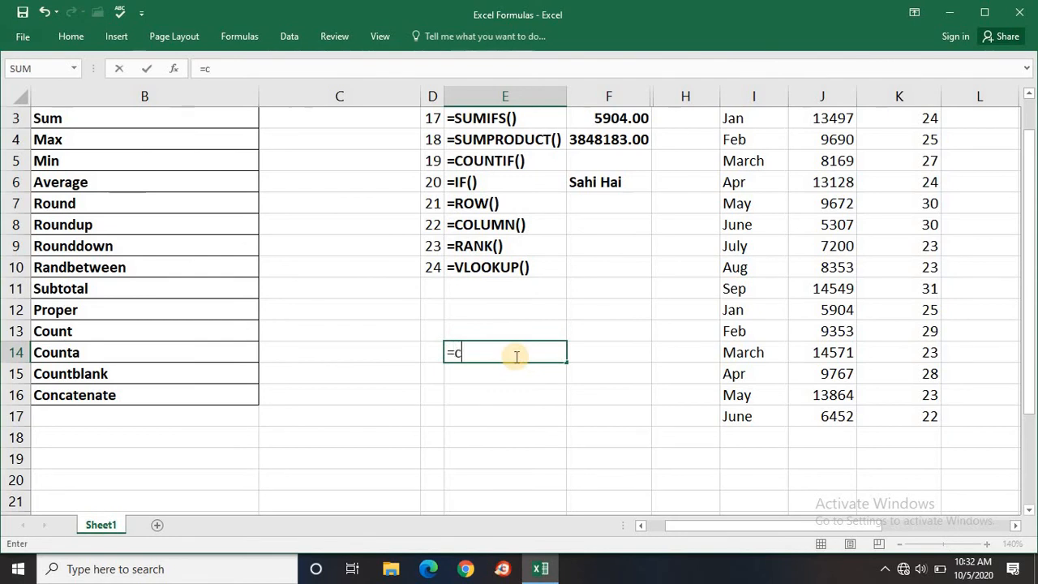
{"action": "type", "text": "olumn"}
{"action": "key", "text": "Tab"}
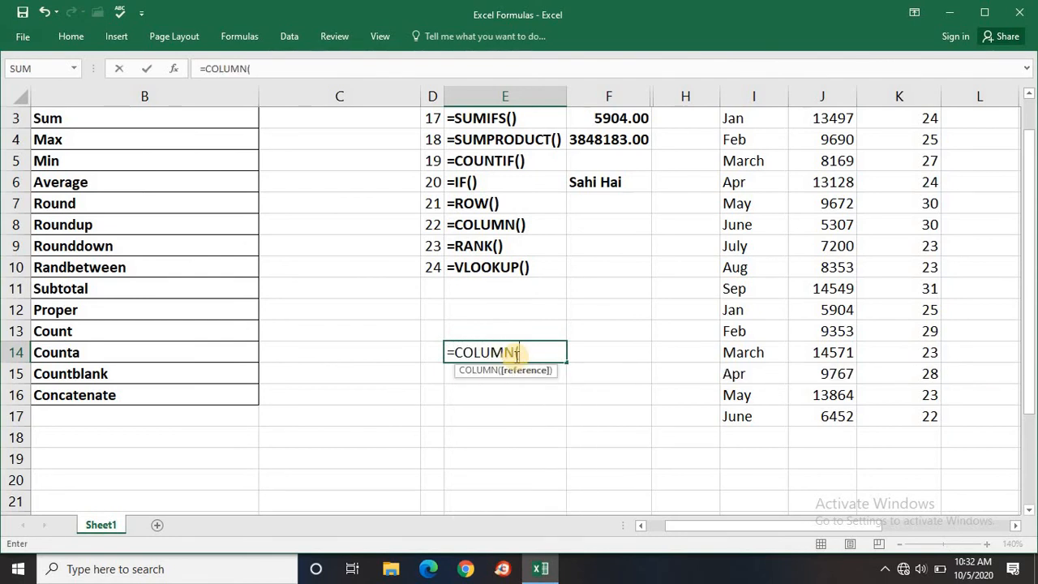
{"action": "type", "text": ")"}
{"action": "key", "text": "Return"}
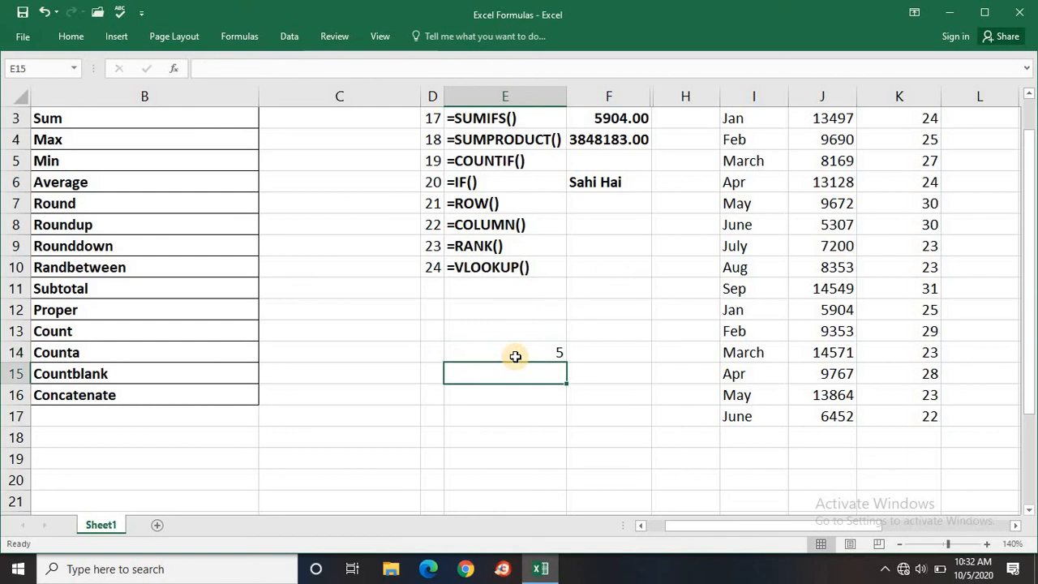
{"action": "key", "text": "Up"}
{"action": "key", "text": "Right"}
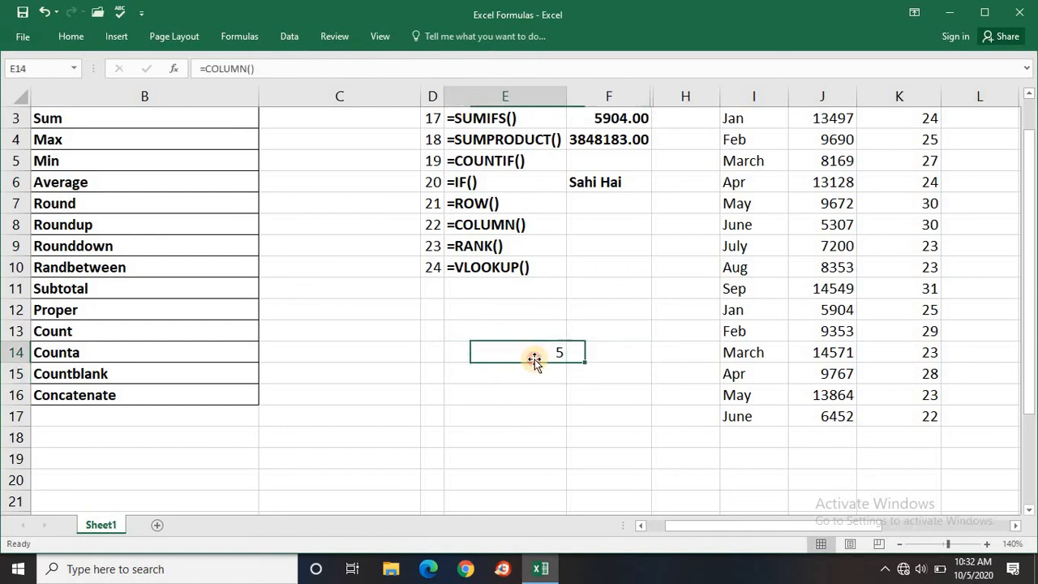
Step: Fill the COLUMN formula from E14 across through H14
{"action": "left_click", "coordinate": [535, 360]}
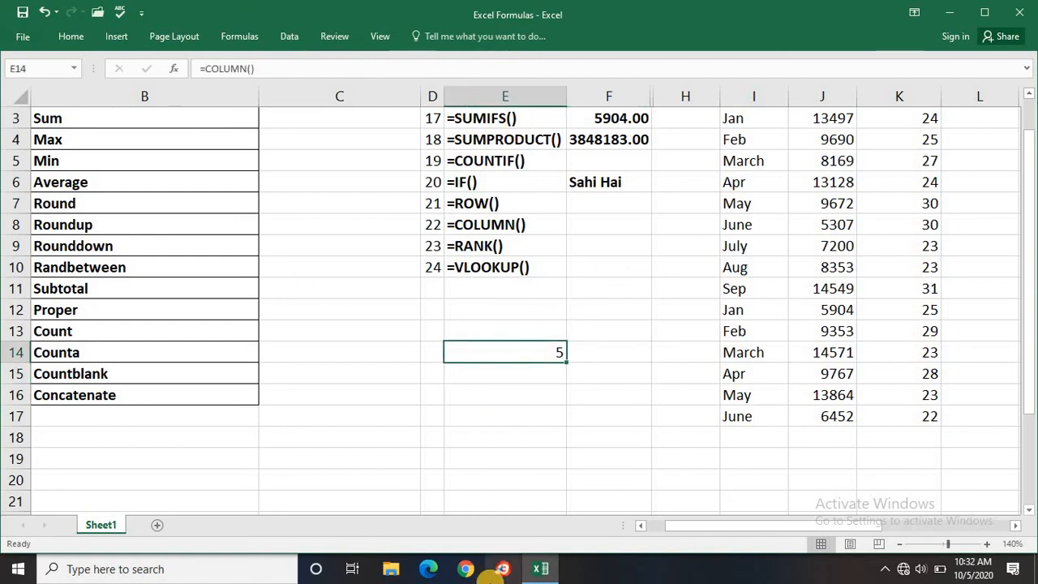
{"action": "key", "text": "Delete"}
{"action": "left_click_drag", "start_coordinate": [565, 361], "coordinate": [710, 356]}
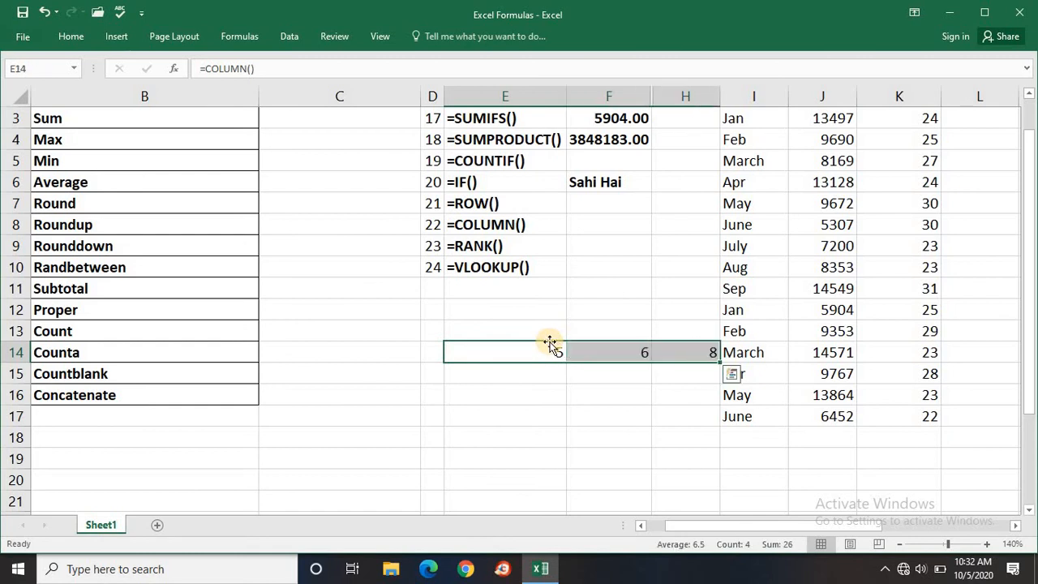
Step: Reveal the hidden column G to check its COLUMN result, and undo the column change
{"action": "double_click", "coordinate": [653, 94]}
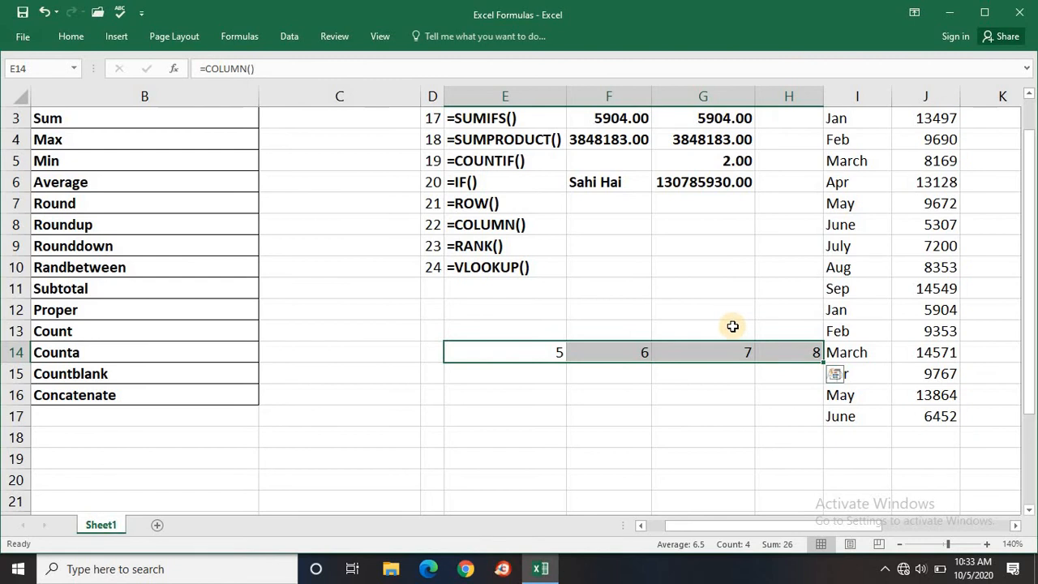
{"action": "key", "text": "ctrl+z"}
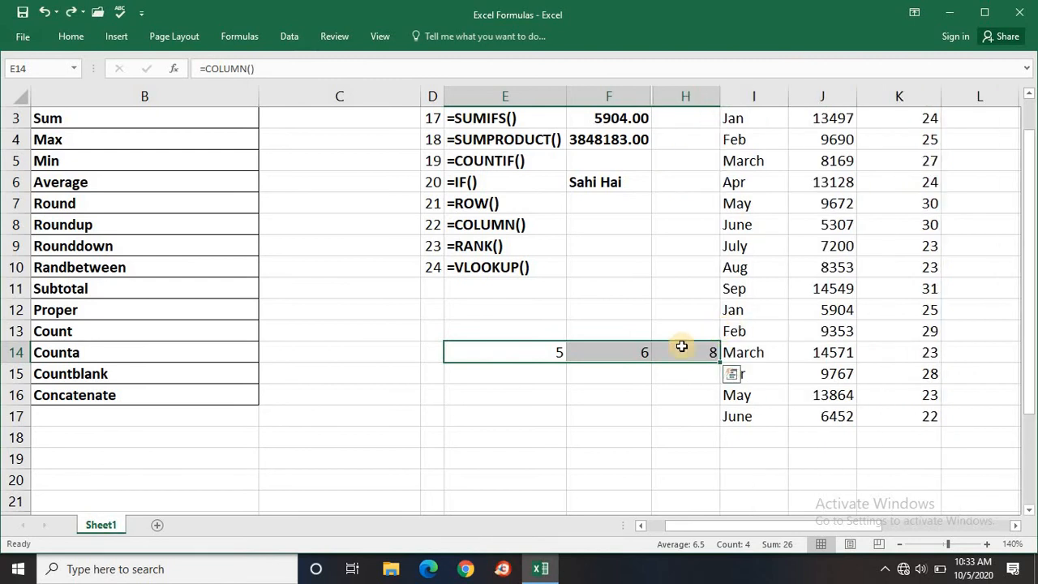
Step: Clear all the COLUMN test formulas in the range E14:H14
{"action": "key", "text": "Delete"}
{"action": "key", "text": "Up"}
{"action": "key", "text": "Up"}
{"action": "key", "text": "Up"}
{"action": "key", "text": "Up"}
{"action": "key", "text": "Up"}
{"action": "key", "text": "Up"}
{"action": "key", "text": "Up"}
{"action": "key", "text": "Right"}
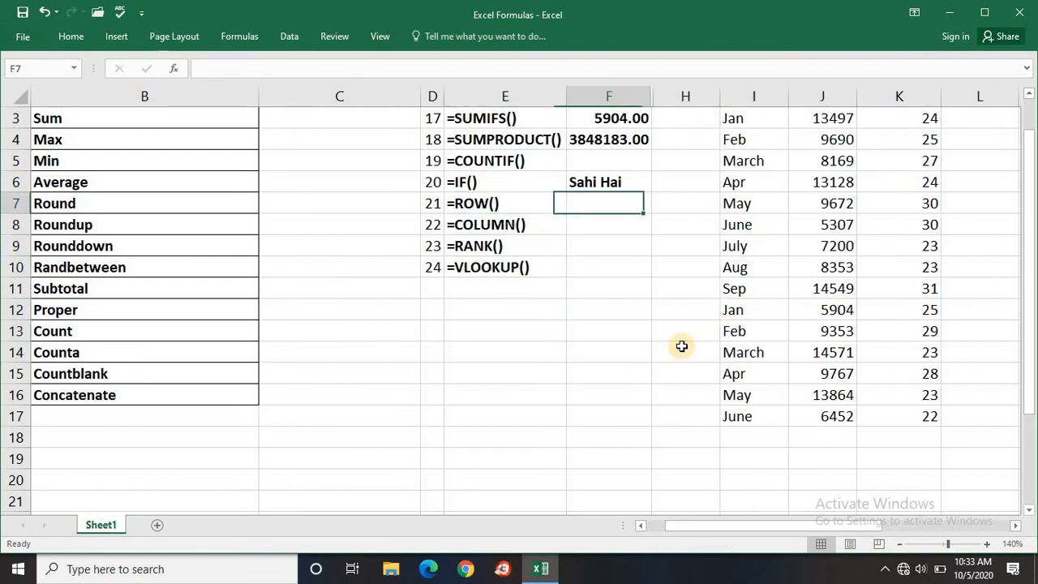
Step: Examine the salary column in the table and the remaining RANK and VLOOKUP entries in the Part-2 list
{"action": "key", "text": "Down"}
{"action": "key", "text": "Right"}
{"action": "key", "text": "Up"}
{"action": "key", "text": "Up"}
{"action": "key", "text": "Up"}
{"action": "key", "text": "Up"}
{"action": "key", "text": "Up"}
{"action": "key", "text": "Up"}
{"action": "key", "text": "Up"}
{"action": "key", "text": "Right"}
{"action": "key", "text": "Right"}
{"action": "key", "text": "Down"}
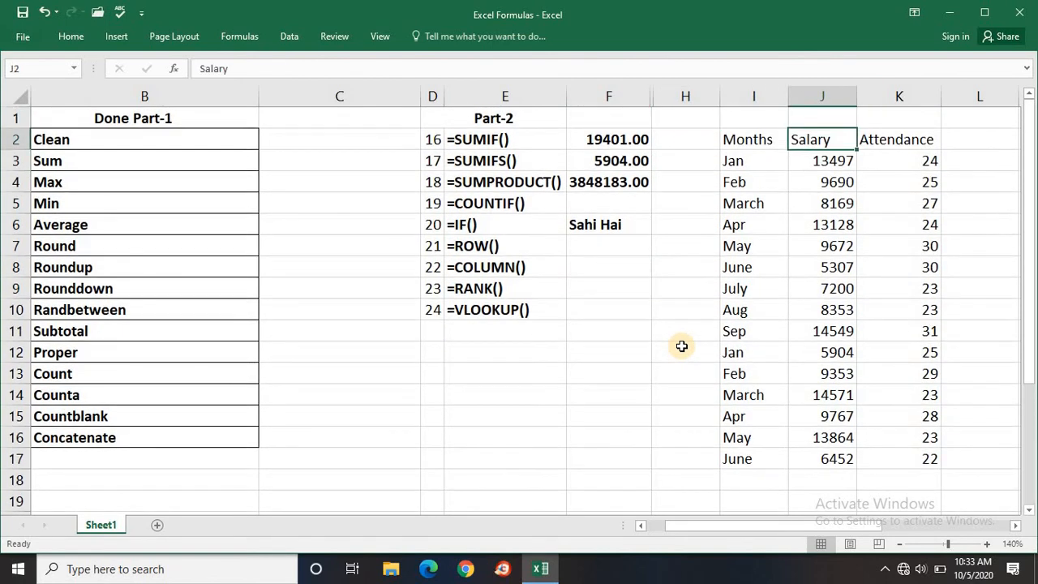
{"action": "key", "text": "Down"}
{"action": "key", "text": "Down"}
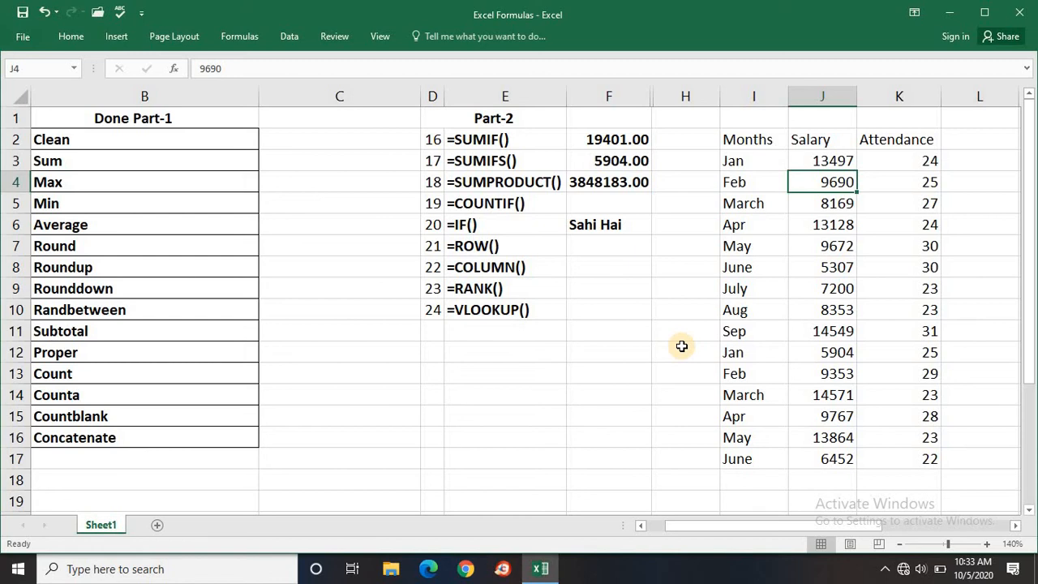
{"action": "key", "text": "Left"}
{"action": "key", "text": "Left"}
{"action": "key", "text": "Left"}
{"action": "key", "text": "Left"}
{"action": "key", "text": "Left"}
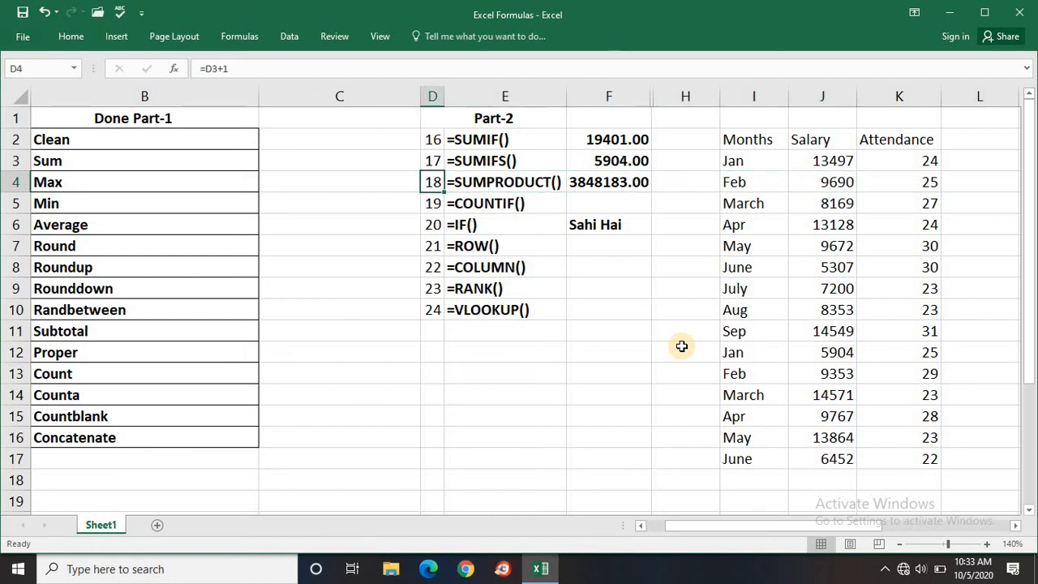
{"action": "key", "text": "Right"}
{"action": "key", "text": "Down"}
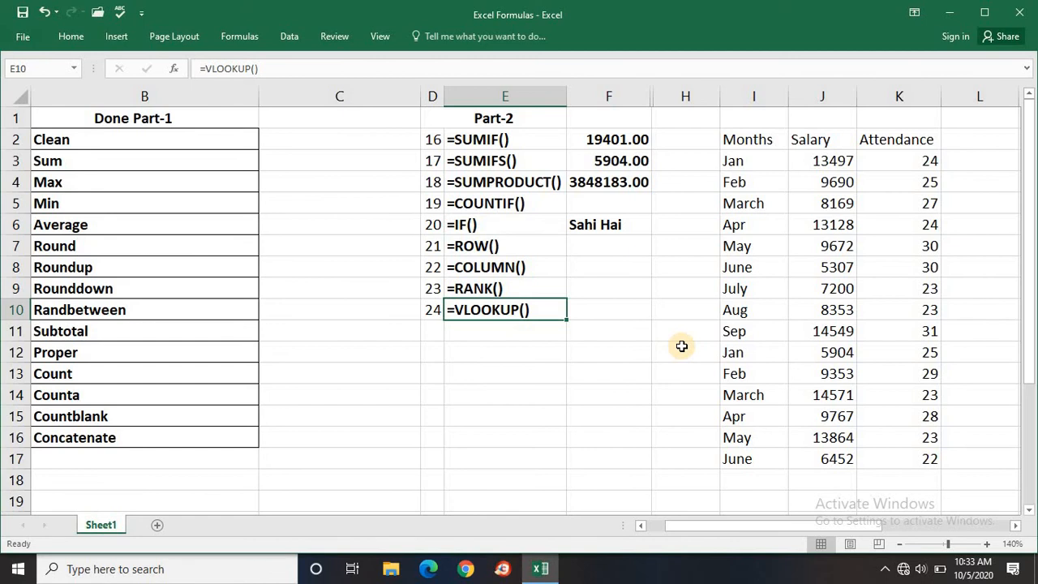
{"action": "key", "text": "Right"}
{"action": "key", "text": "Right"}
{"action": "key", "text": "Right"}
{"action": "key", "text": "Right"}
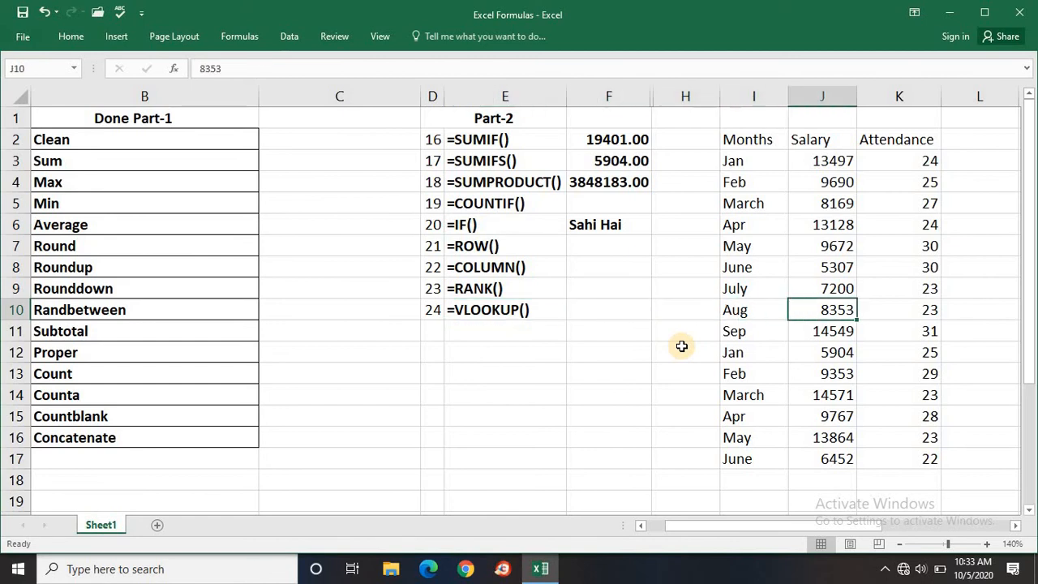
Step: Delete the leftover number in cell M3 beside the table
{"action": "key", "text": "Right"}
{"action": "key", "text": "Up"}
{"action": "key", "text": "Up"}
{"action": "key", "text": "Up"}
{"action": "key", "text": "Up"}
{"action": "key", "text": "Up"}
{"action": "key", "text": "Right"}
{"action": "key", "text": "Right"}
{"action": "key", "text": "Up"}
{"action": "key", "text": "Up"}
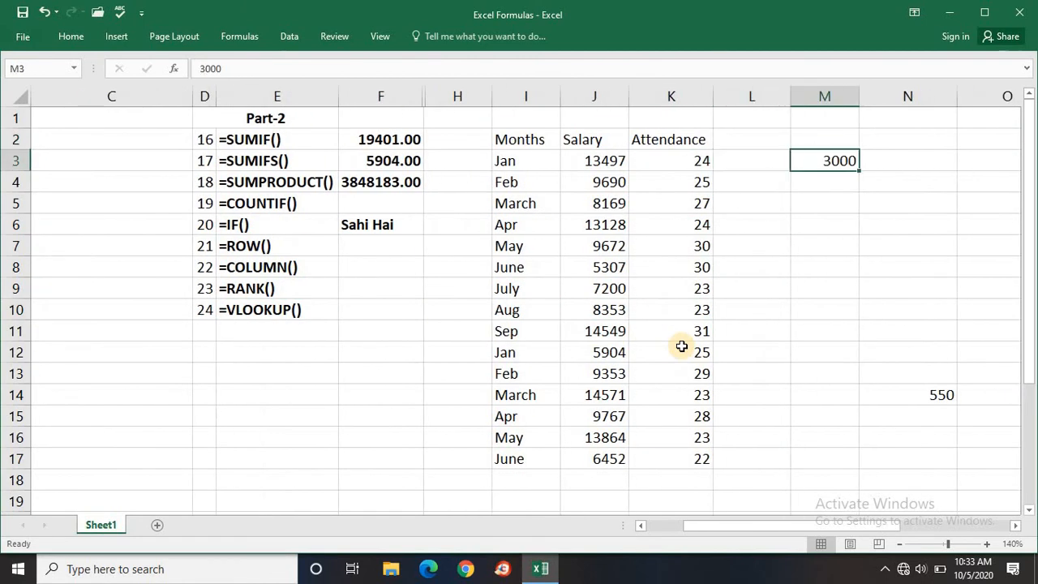
{"action": "key", "text": "Delete"}
Step: Begin a RANK formula in L3 with the January salary in J3 as the number to rank
{"action": "key", "text": "Left"}
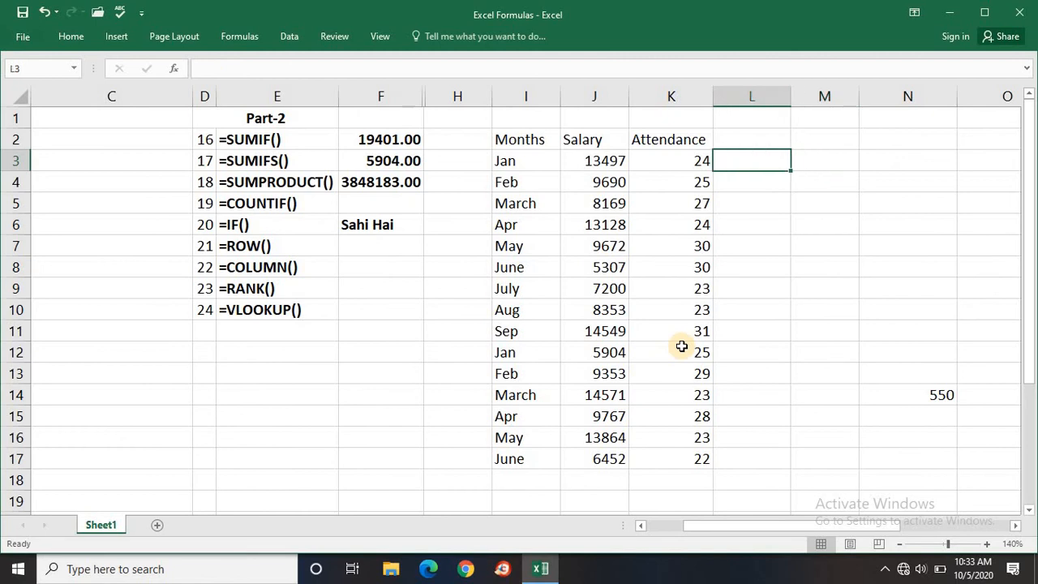
{"action": "type", "text": "=rank"}
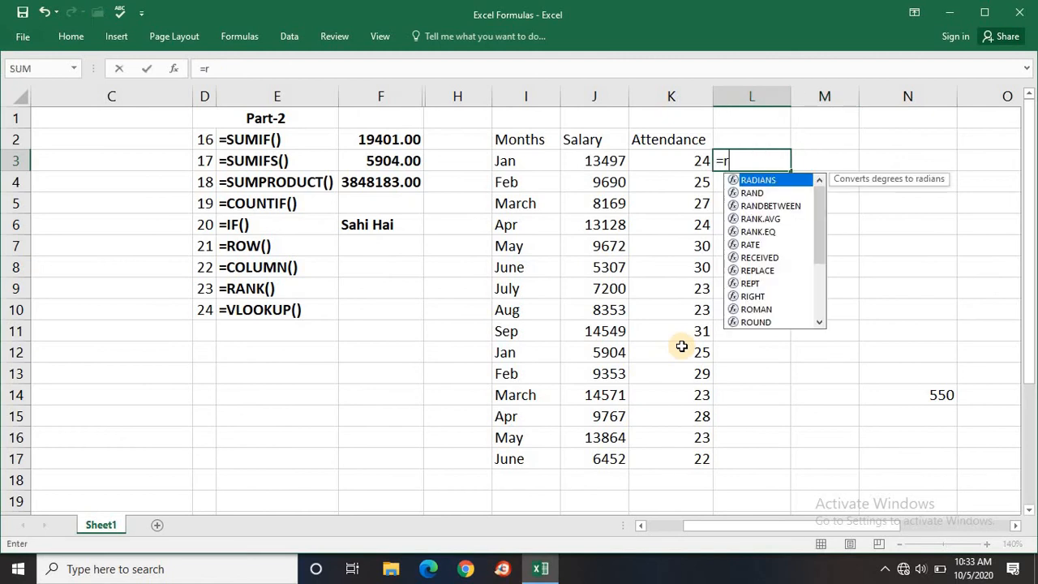
{"action": "key", "text": "Tab"}
{"action": "key", "text": "BackSpace"}
{"action": "key", "text": "BackSpace"}
{"action": "key", "text": "BackSpace"}
{"action": "key", "text": "BackSpace"}
{"action": "key", "text": "BackSpace"}
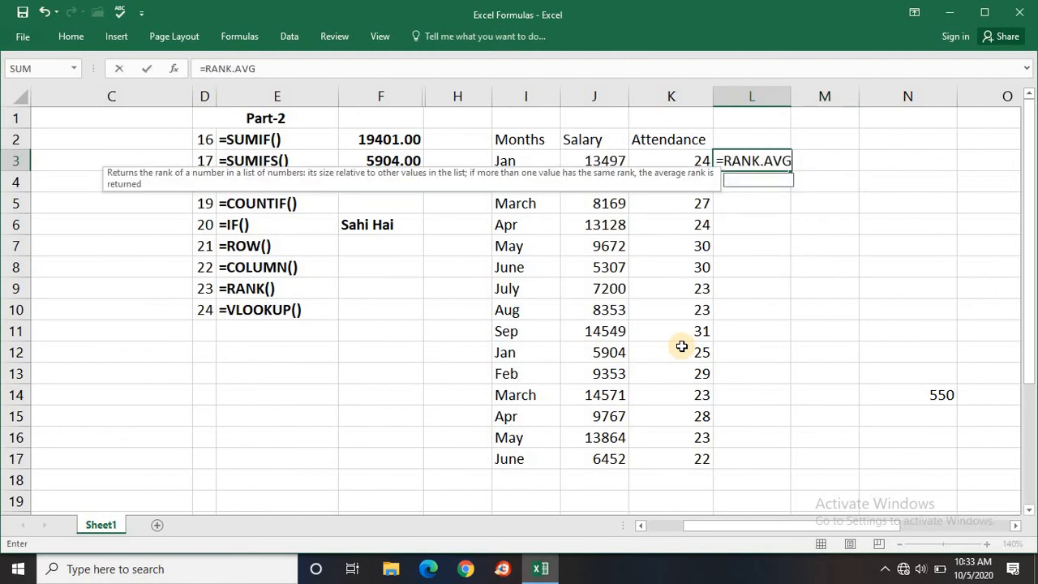
{"action": "type", "text": "("}
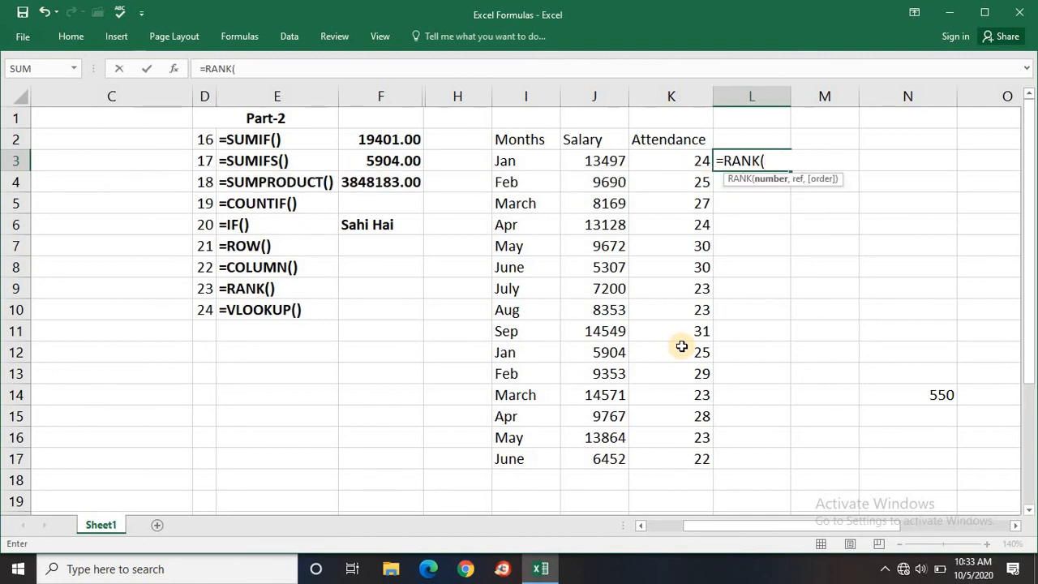
{"action": "key", "text": "Left"}
{"action": "key", "text": "Left"}
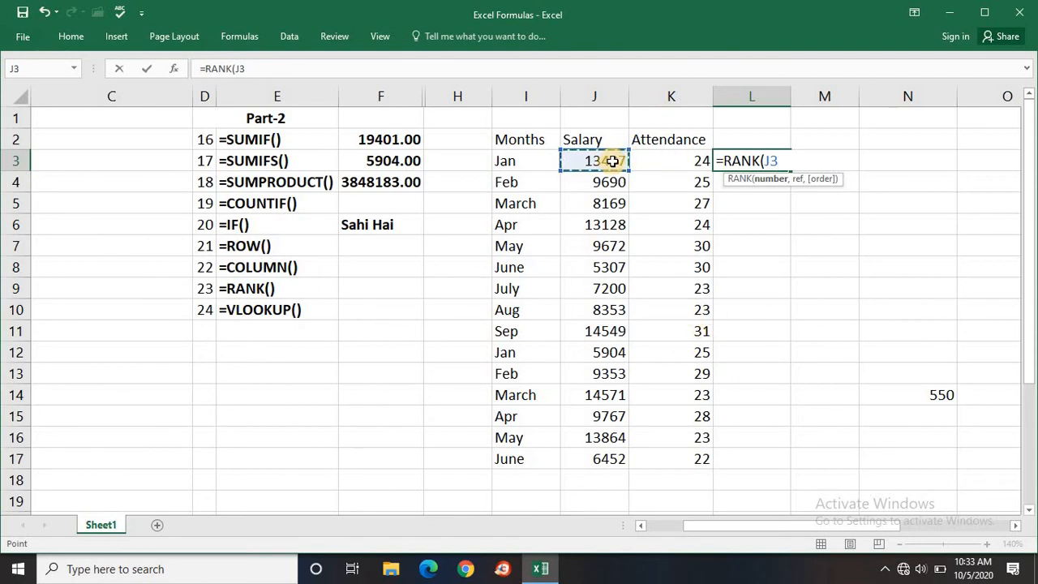
{"action": "type", "text": ","}
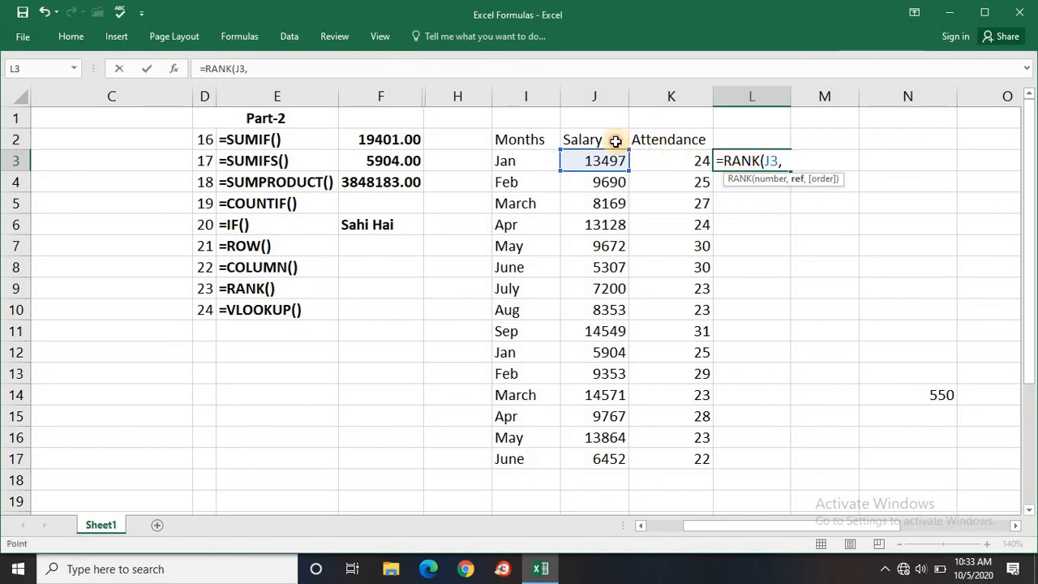
Step: Complete the L3 formula with the reference range J3:J10 and ascending order, as =RANK(J3,J3:J10,1)
{"action": "left_click", "coordinate": [616, 150]}
{"action": "key", "text": "shift+Down"}
{"action": "key", "text": "shift+Down"}
{"action": "key", "text": "shift+Down"}
{"action": "key", "text": "shift+Down"}
{"action": "key", "text": "shift+Down"}
{"action": "key", "text": "shift+Down"}
{"action": "key", "text": "shift+Down"}
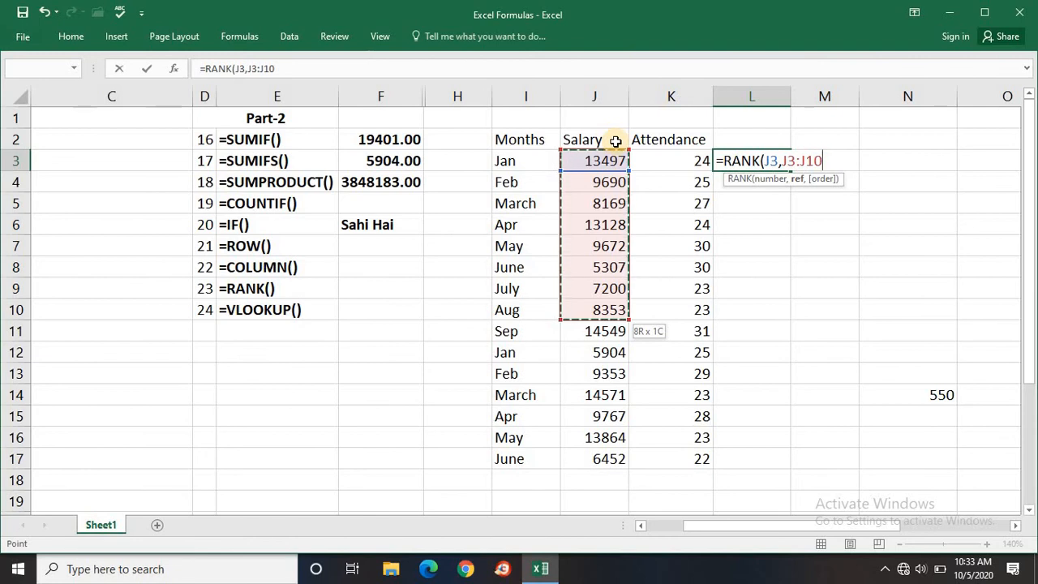
{"action": "type", "text": ","}
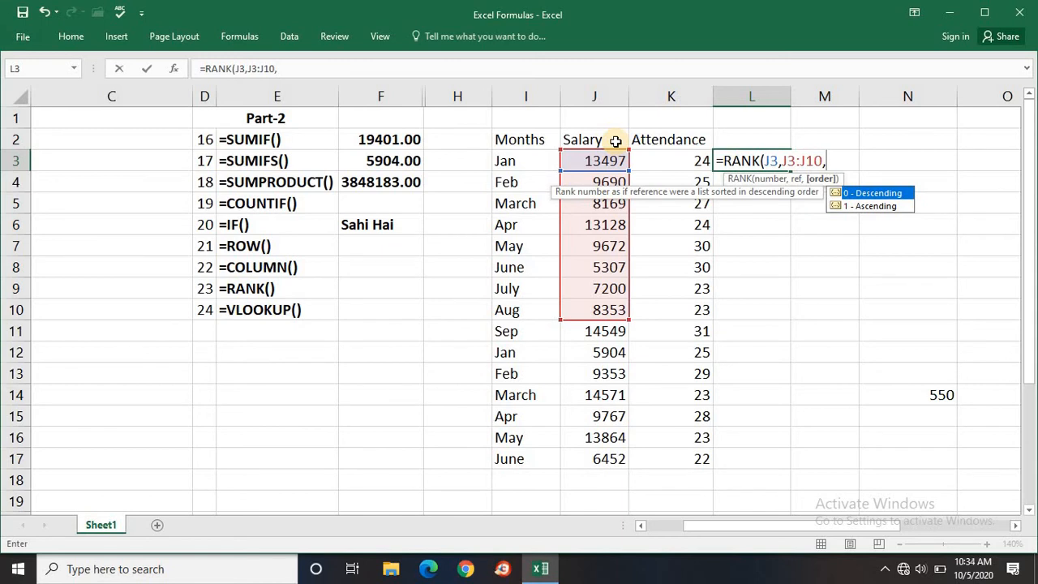
{"action": "type", "text": "1)"}
{"action": "key", "text": "Return"}
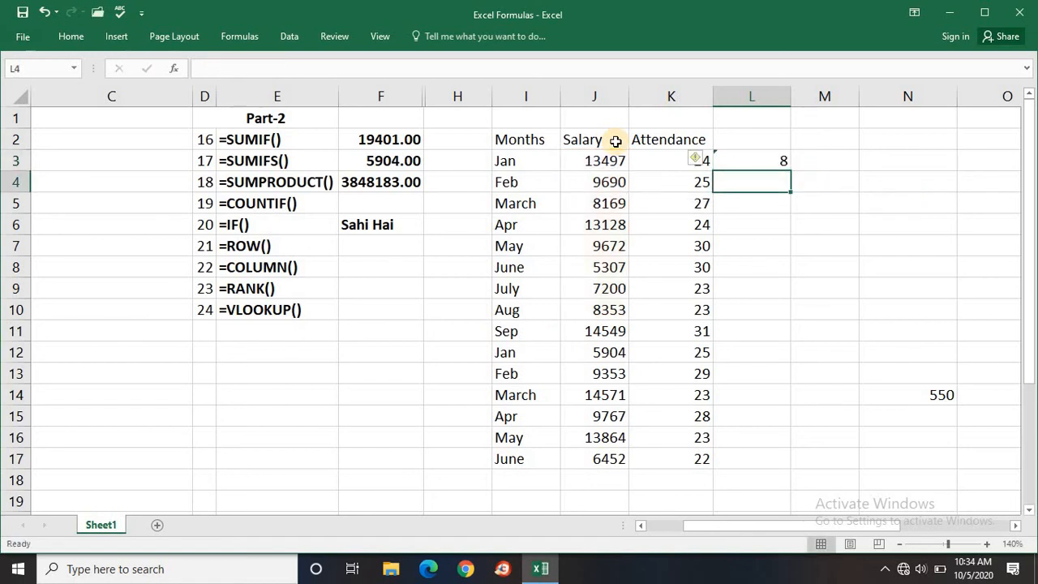
Step: Set the order argument of the RANK formula in L3 to 0 for descending order and check its references
{"action": "key", "text": "Up"}
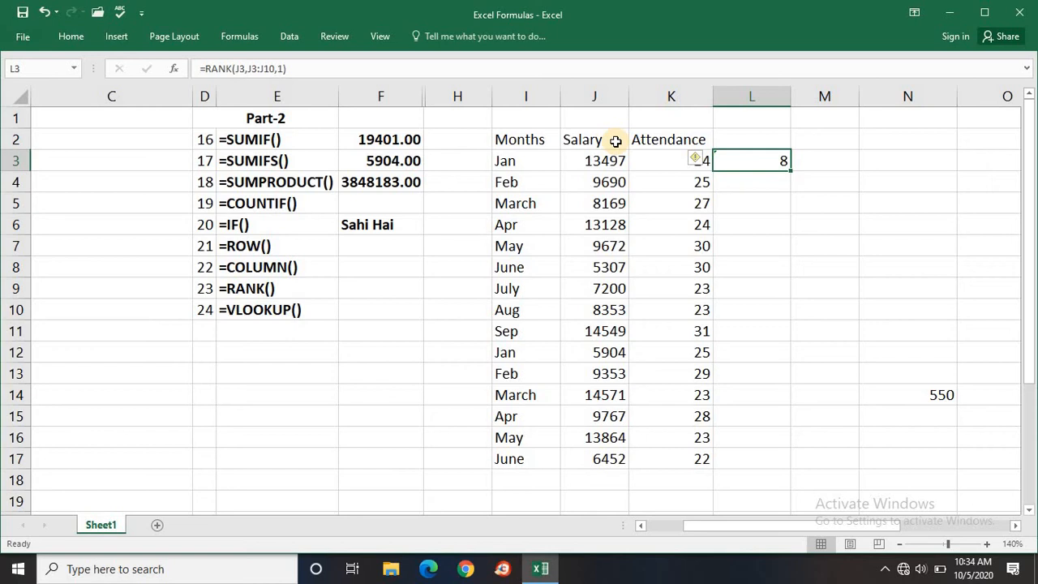
{"action": "key", "text": "F2"}
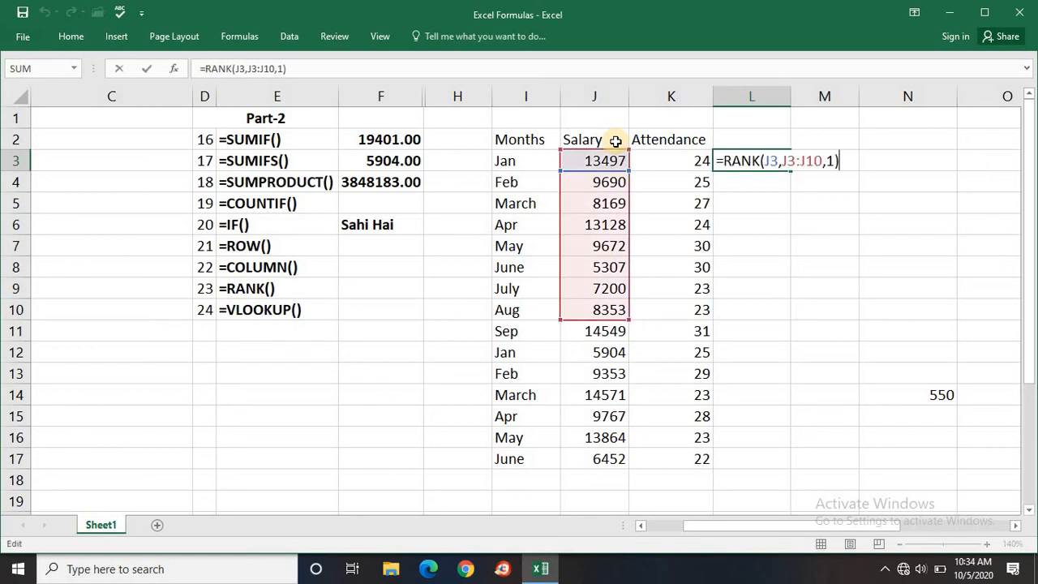
{"action": "key", "text": "Left"}
{"action": "key", "text": "BackSpace"}
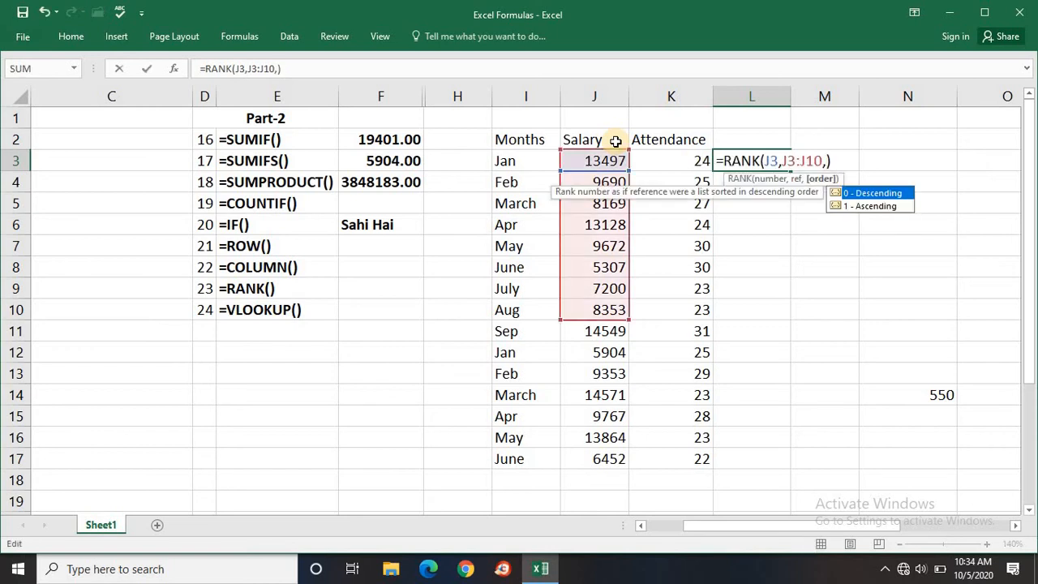
{"action": "type", "text": "0"}
{"action": "key", "text": "Return"}
{"action": "key", "text": "Up"}
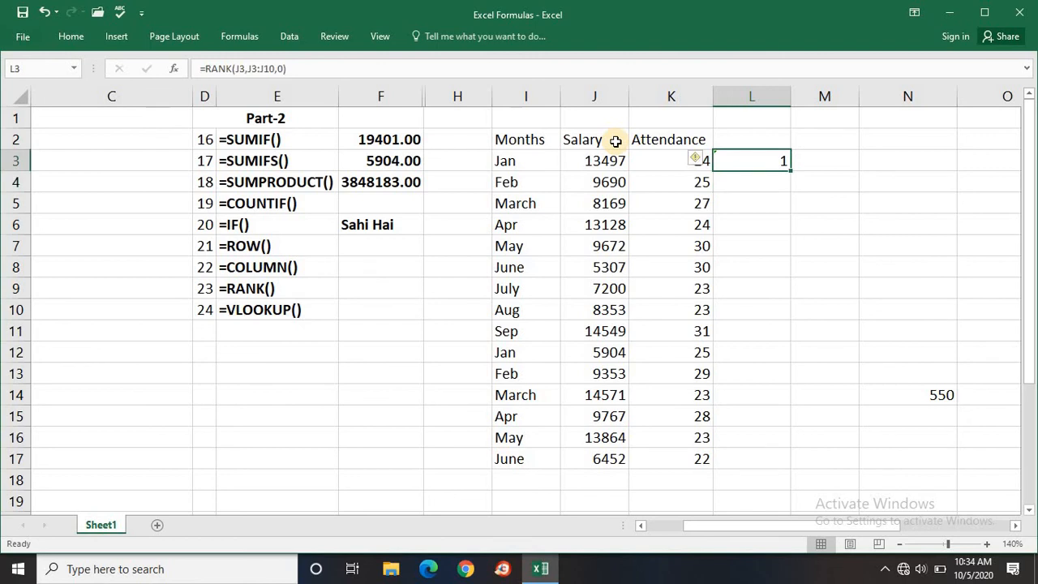
{"action": "key", "text": "F2"}
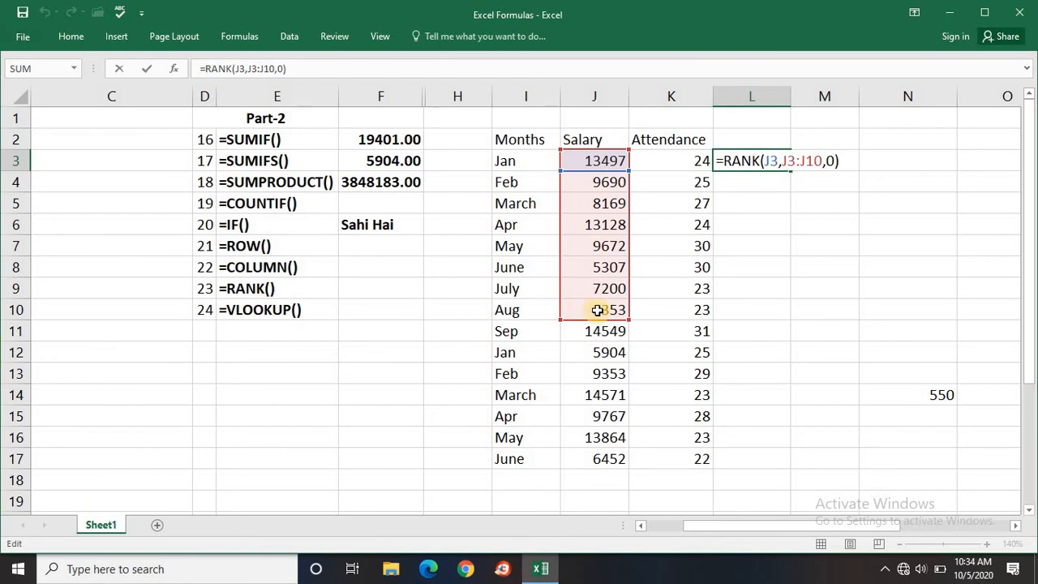
{"action": "key", "text": "Return"}
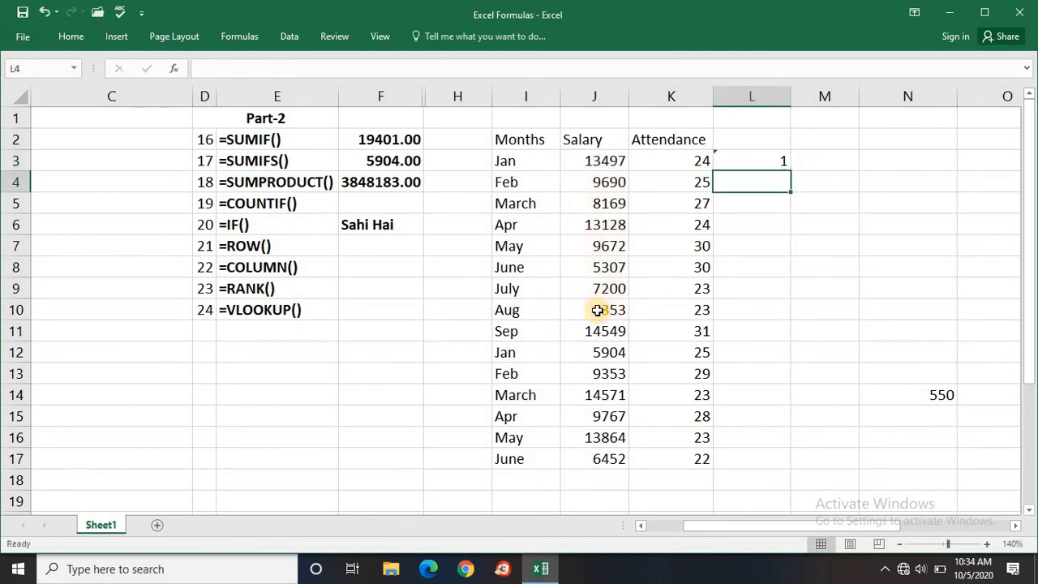
Step: Fill the RANK formula from L3 down through L10
{"action": "key", "text": "Up"}
{"action": "key", "text": "shift+Down"}
{"action": "key", "text": "shift+Down"}
{"action": "key", "text": "shift+Down"}
{"action": "key", "text": "shift+Down"}
{"action": "key", "text": "shift+Down"}
{"action": "key", "text": "shift+Down"}
{"action": "key", "text": "shift+Down"}
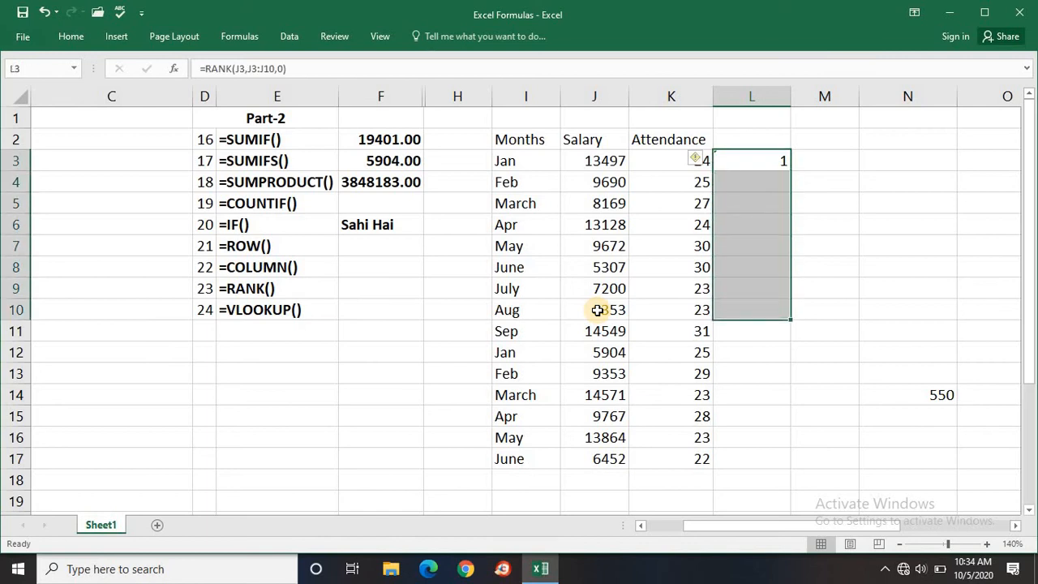
{"action": "key", "text": "ctrl+d"}
Step: Compare the rank results in column L with the salaries and inspect the formulas in L4, L6, L7 and L8
{"action": "key", "text": "Down"}
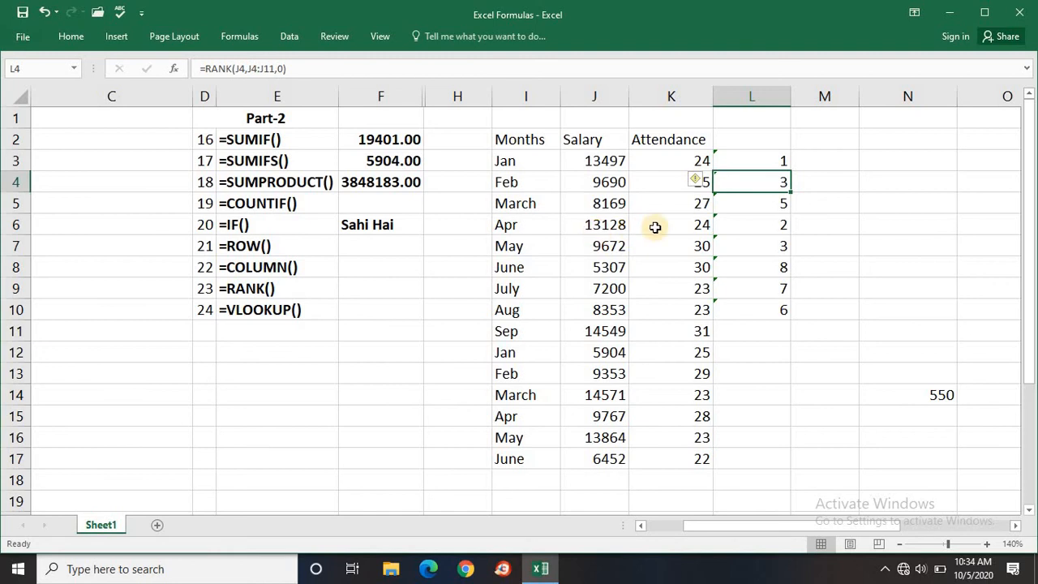
{"action": "left_click", "coordinate": [754, 224]}
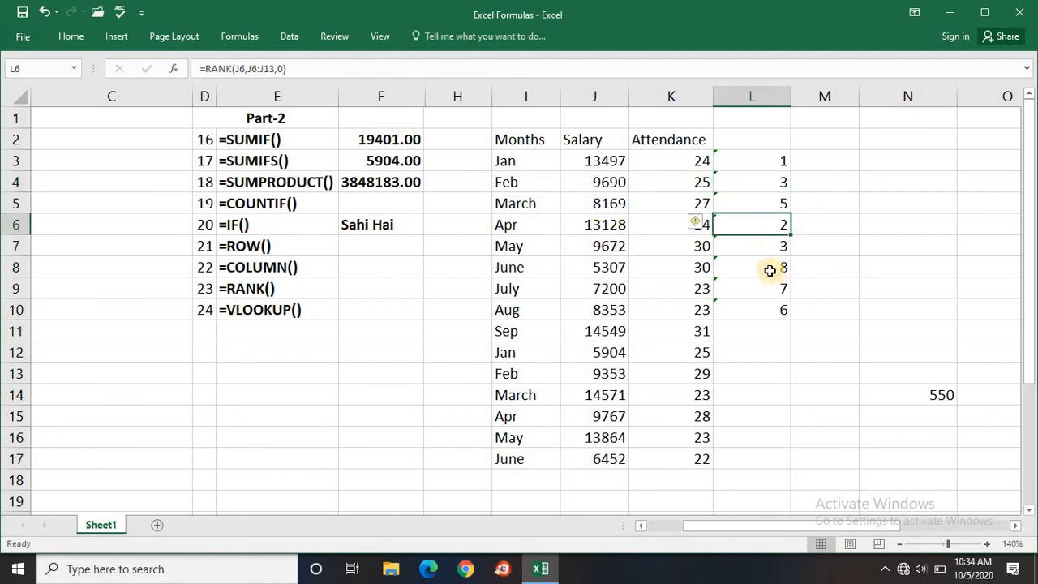
{"action": "left_click", "coordinate": [770, 270]}
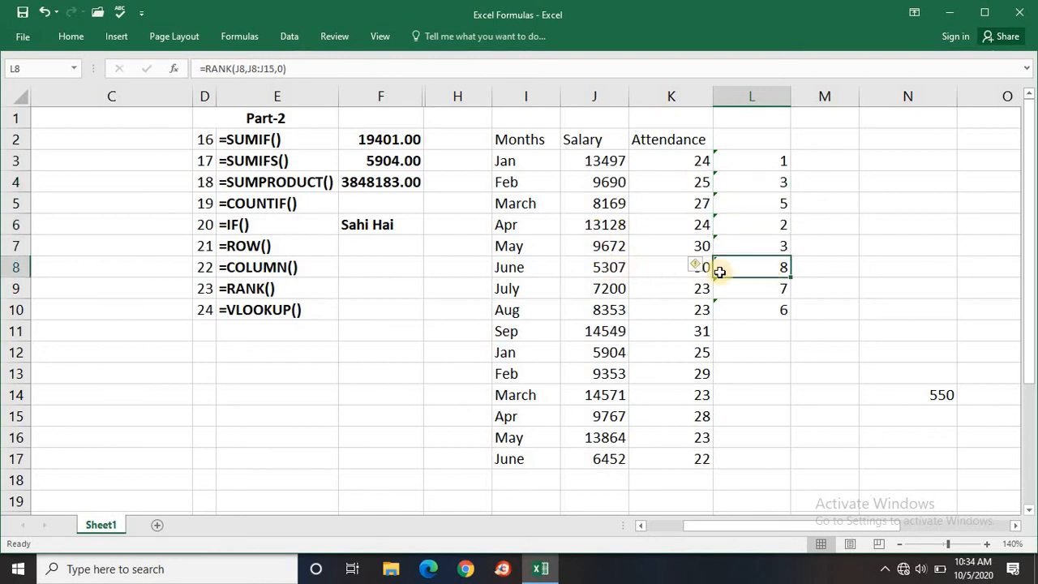
{"action": "left_click", "coordinate": [808, 265]}
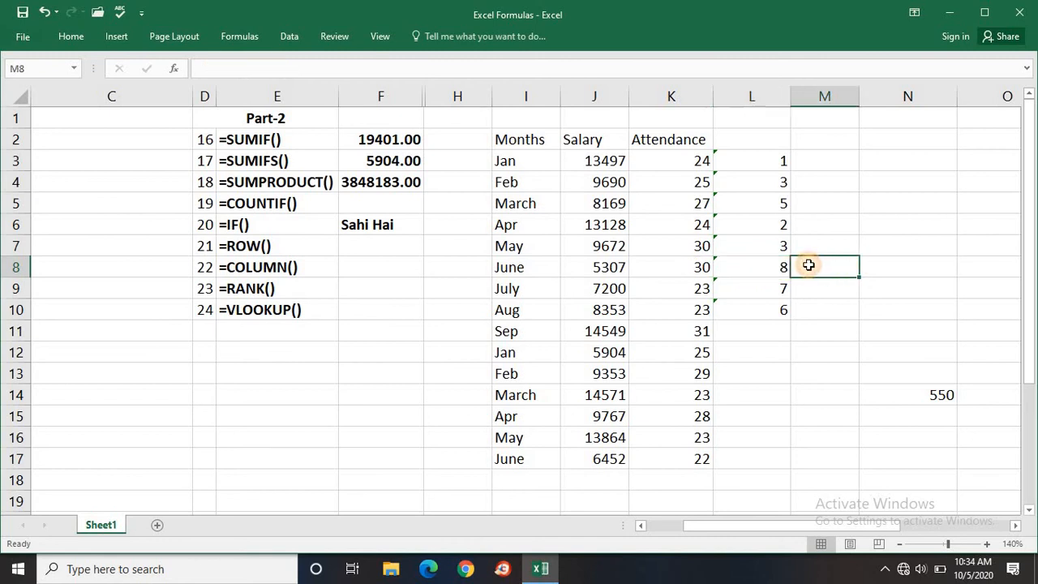
{"action": "left_click", "coordinate": [759, 268]}
{"action": "key", "text": "Up"}
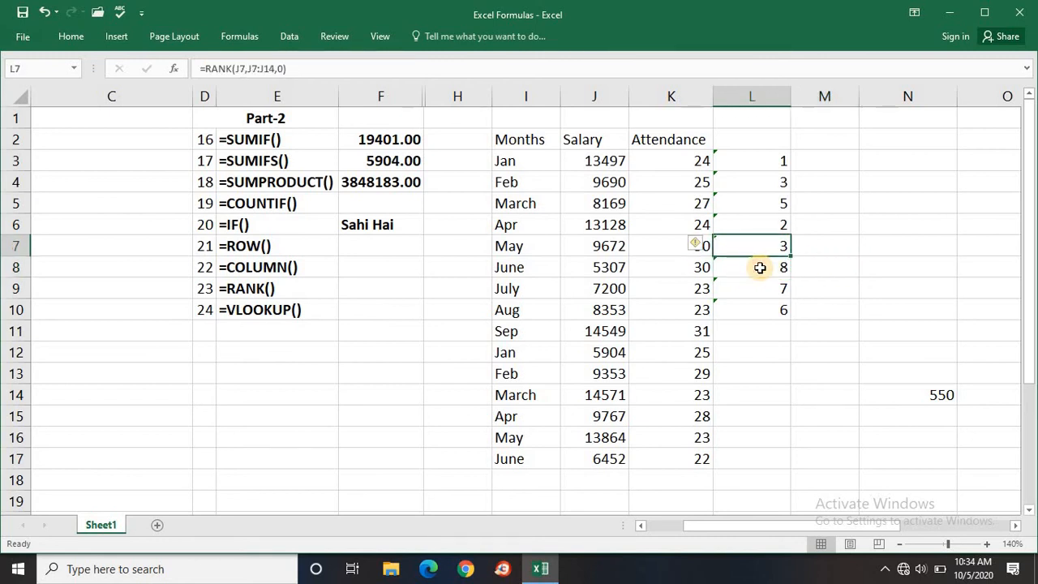
Step: Clear all the RANK test formulas in the range L3:L10
{"action": "key", "text": "ctrl+Up"}
{"action": "key", "text": "ctrl+shift+Down"}
{"action": "key", "text": "Delete"}
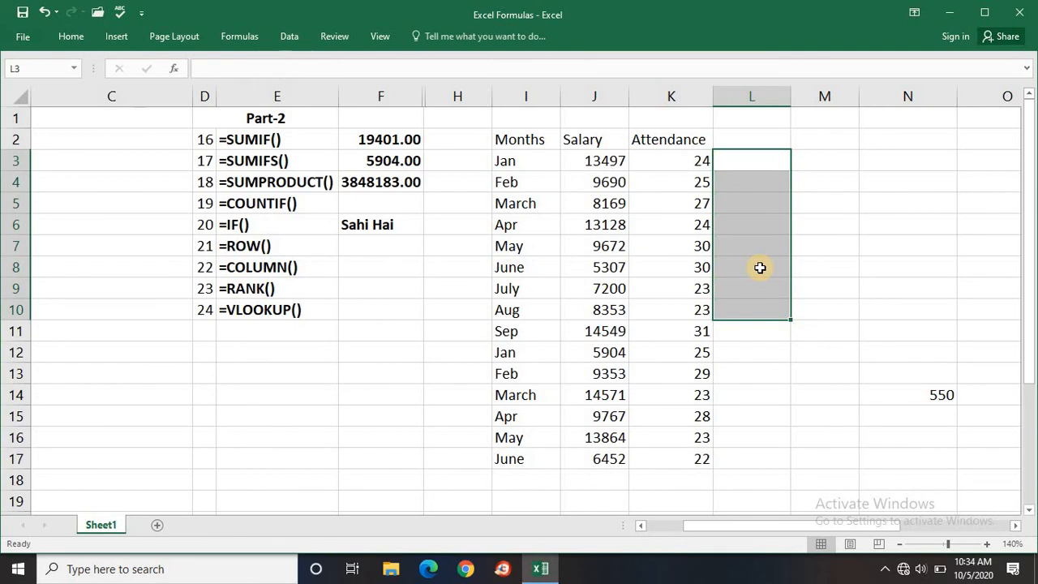
Step: Examine the VLOOKUP entry at the end of the Part-2 list and the August row of the salary table
{"action": "key", "text": "Left"}
{"action": "key", "text": "Left"}
{"action": "key", "text": "Left"}
{"action": "key", "text": "Left"}
{"action": "key", "text": "Down"}
{"action": "key", "text": "Down"}
{"action": "key", "text": "Down"}
{"action": "key", "text": "Down"}
{"action": "key", "text": "Down"}
{"action": "key", "text": "Down"}
{"action": "key", "text": "Down"}
{"action": "key", "text": "Down"}
{"action": "key", "text": "Left"}
{"action": "key", "text": "Up"}
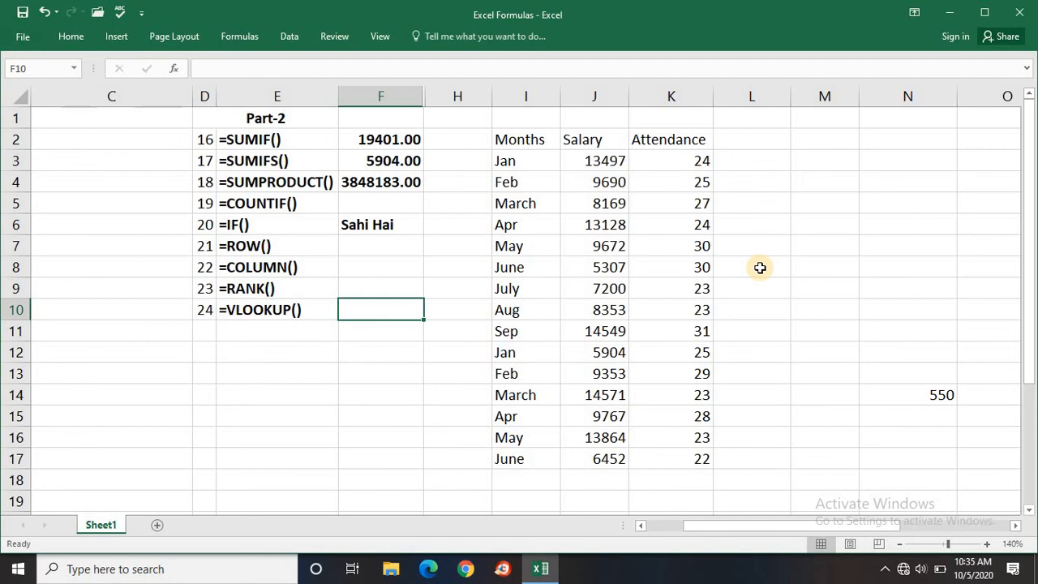
{"action": "key", "text": "Right"}
{"action": "key", "text": "Right"}
{"action": "key", "text": "Right"}
{"action": "key", "text": "Right"}
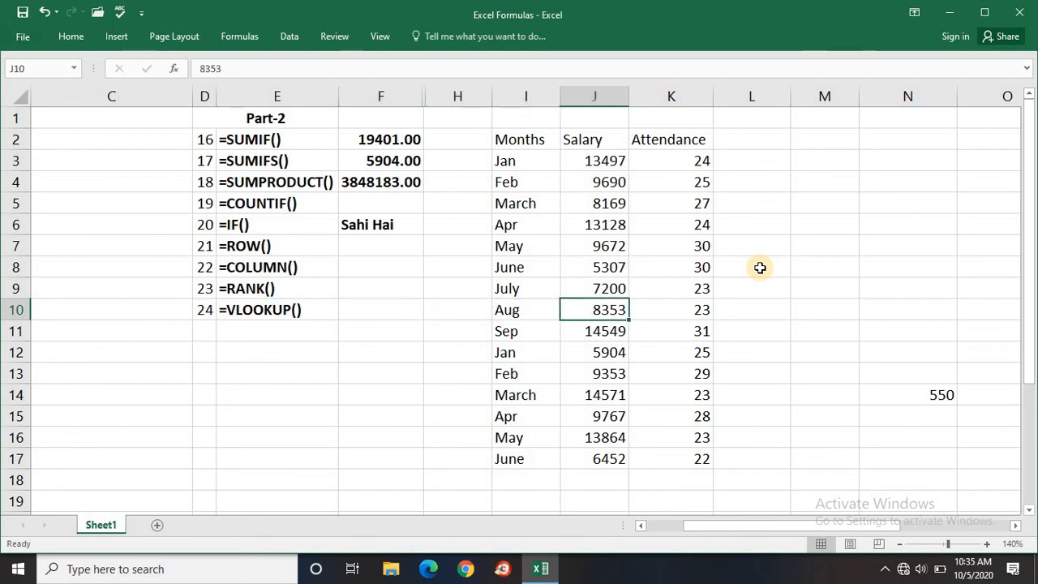
Step: Examine the months, salary and attendance data across the range I3:K17
{"action": "key", "text": "Up"}
{"action": "key", "text": "Up"}
{"action": "key", "text": "Up"}
{"action": "key", "text": "Up"}
{"action": "key", "text": "Up"}
{"action": "key", "text": "Up"}
{"action": "key", "text": "Up"}
{"action": "key", "text": "Up"}
{"action": "key", "text": "Right"}
{"action": "key", "text": "Down"}
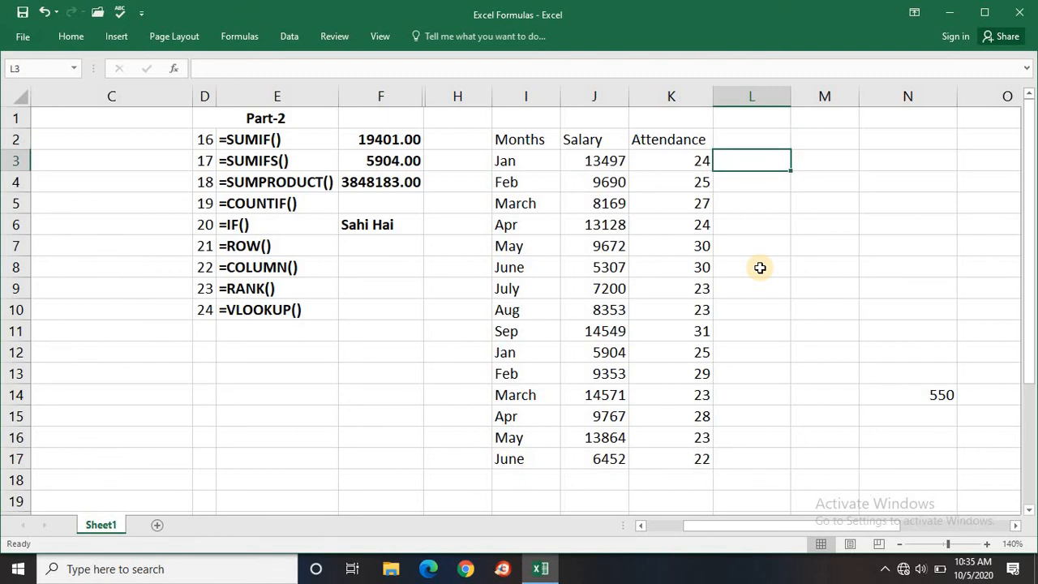
{"action": "key", "text": "Left"}
{"action": "key", "text": "Left"}
{"action": "key", "text": "Left"}
{"action": "key", "text": "Left"}
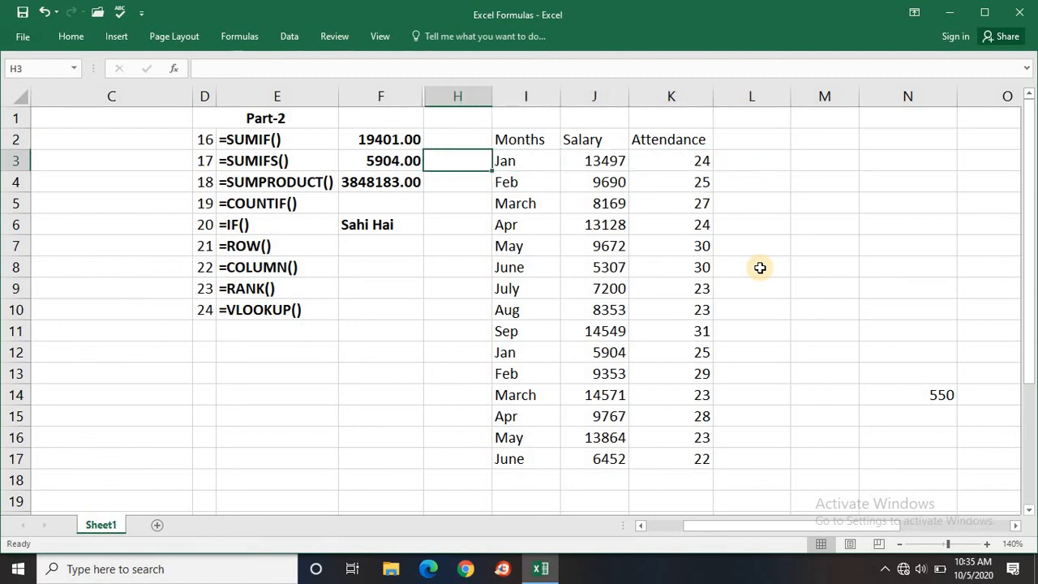
{"action": "key", "text": "Right"}
{"action": "key", "text": "shift+Right"}
{"action": "key", "text": "shift+Right"}
{"action": "key", "text": "ctrl+shift+Down"}
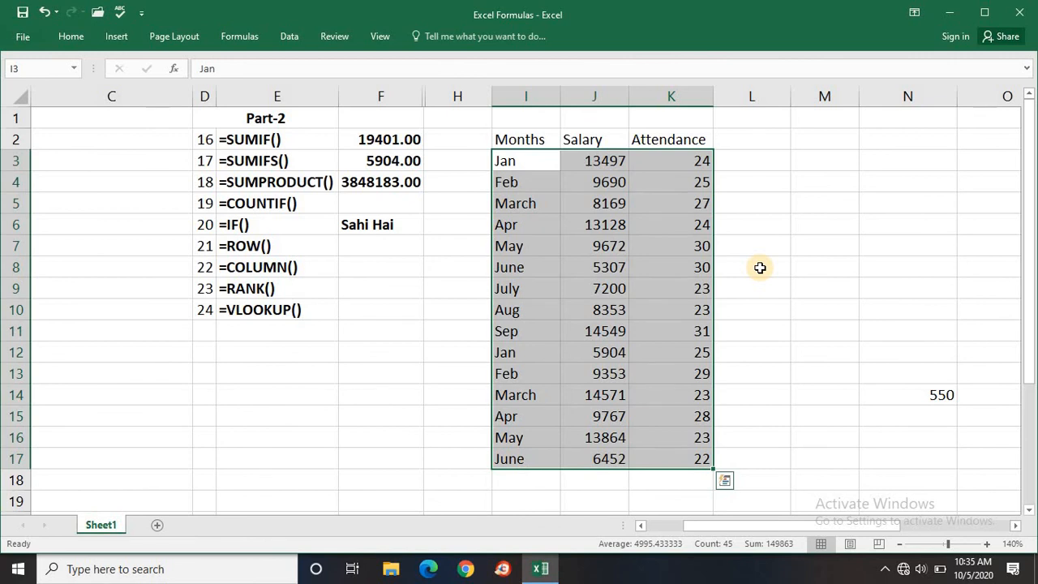
Step: Enter jun as the lookup month in cell M3, beside the attendance table
{"action": "key", "text": "Right"}
{"action": "key", "text": "shift+Down"}
{"action": "key", "text": "shift+Down"}
{"action": "key", "text": "Right"}
{"action": "key", "text": "Right"}
{"action": "key", "text": "Right"}
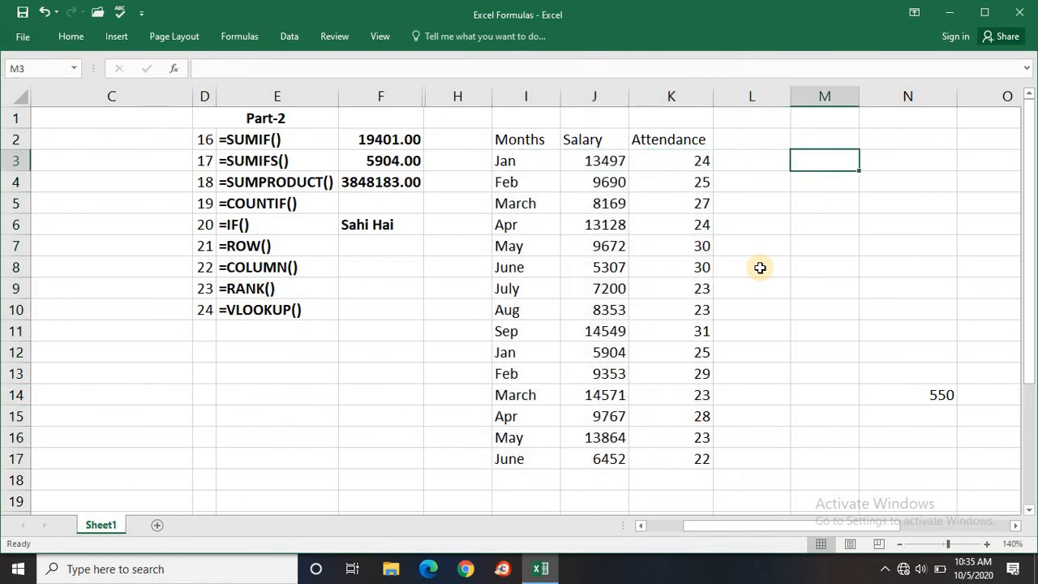
{"action": "type", "text": "25"}
{"action": "key", "text": "Return"}
{"action": "key", "text": "Up"}
{"action": "type", "text": "jun"}
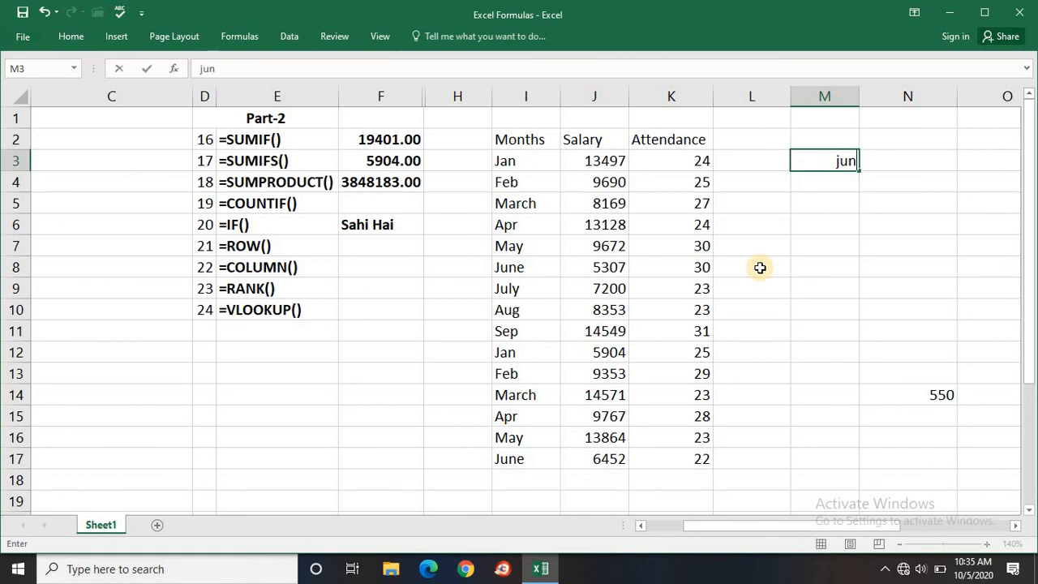
{"action": "key", "text": "Return"}
{"action": "key", "text": "Up"}
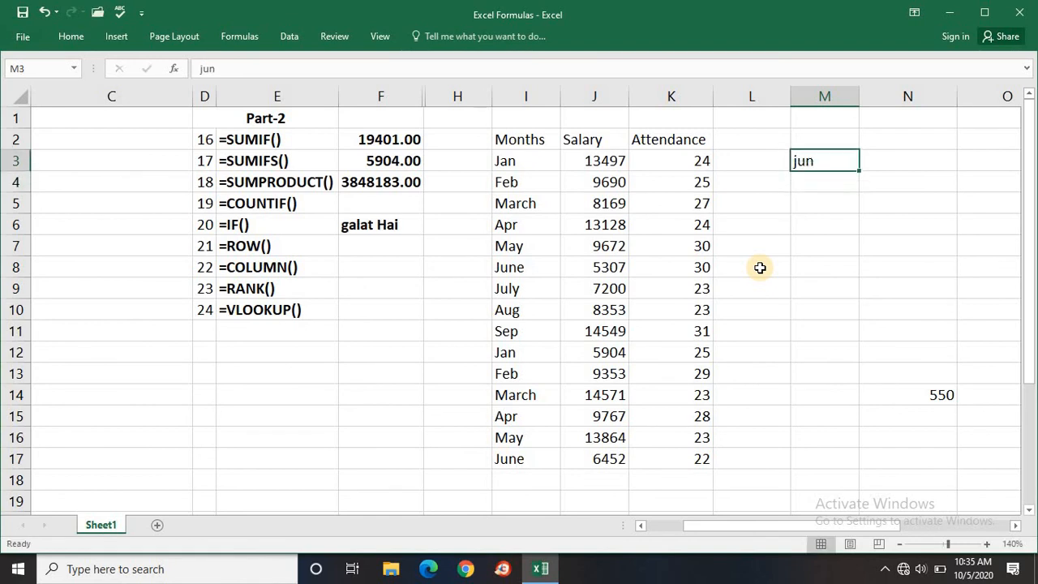
Step: Correct the lookup month in M3 to june
{"action": "key", "text": "F2"}
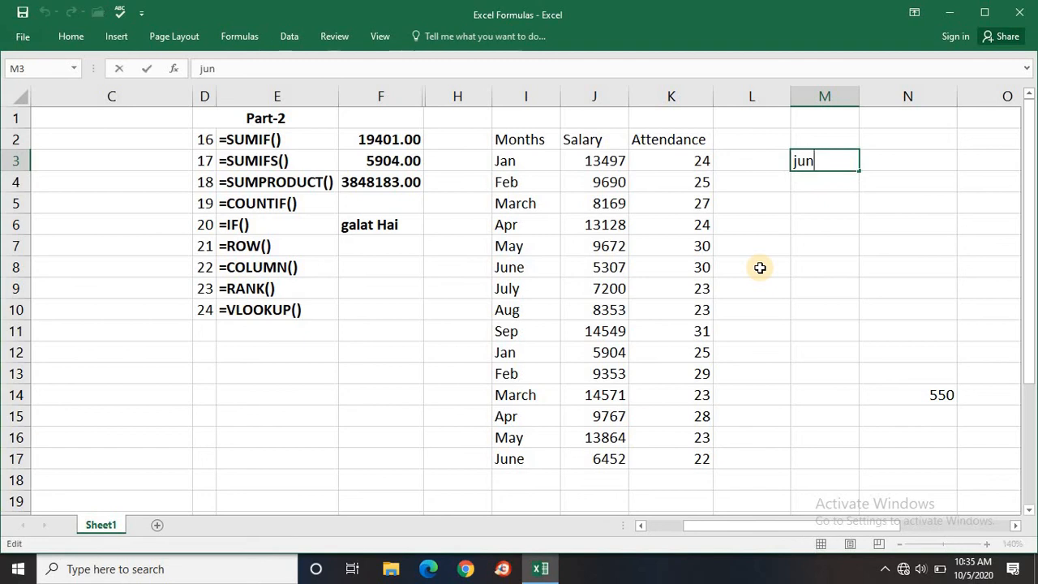
{"action": "type", "text": "e"}
{"action": "key", "text": "Return"}
{"action": "key", "text": "Up"}
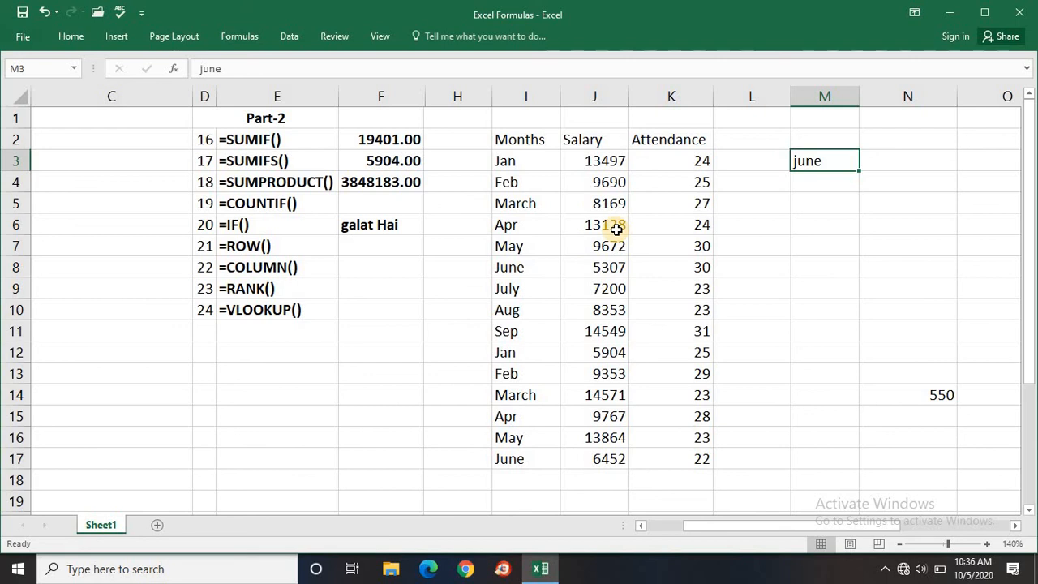
{"action": "left_click", "coordinate": [887, 161]}
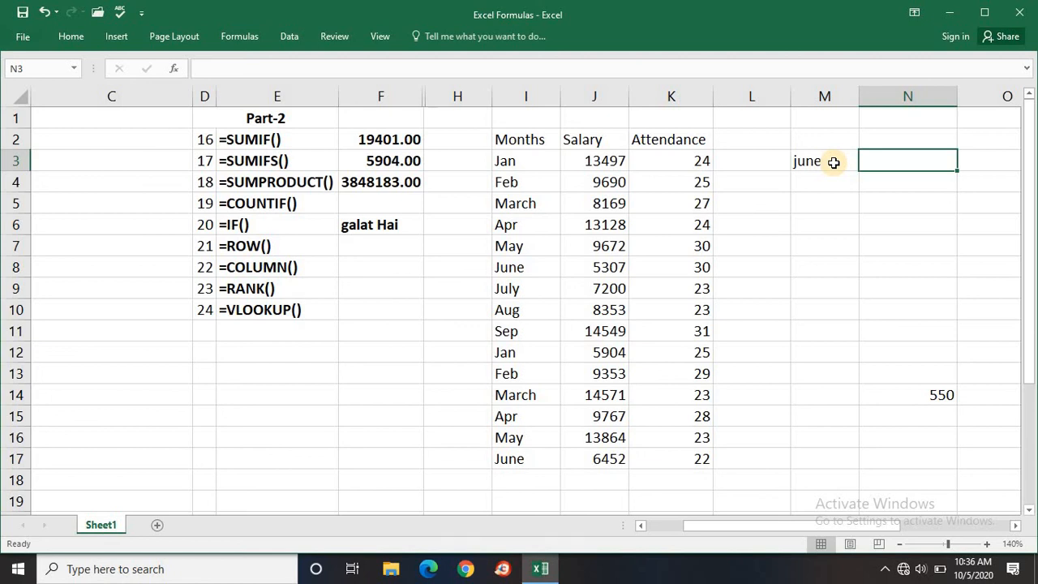
{"action": "key", "text": "Left"}
{"action": "key", "text": "Down"}
{"action": "key", "text": "Down"}
{"action": "key", "text": "Down"}
{"action": "key", "text": "Down"}
{"action": "key", "text": "Down"}
{"action": "key", "text": "Down"}
{"action": "key", "text": "Down"}
{"action": "key", "text": "Down"}
{"action": "key", "text": "Down"}
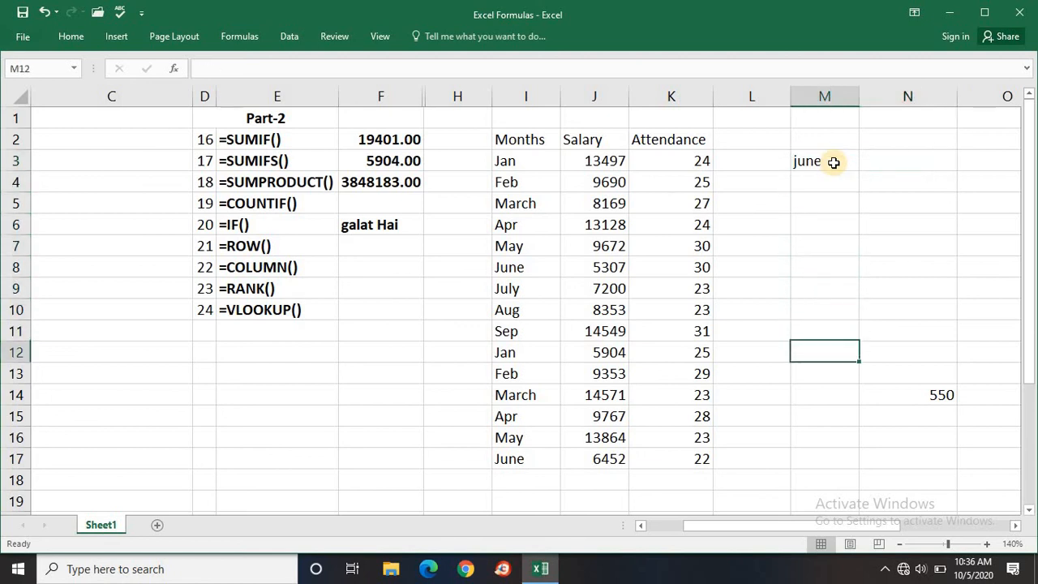
{"action": "key", "text": "Down"}
{"action": "key", "text": "Down"}
{"action": "key", "text": "Down"}
{"action": "key", "text": "Down"}
{"action": "key", "text": "Down"}
{"action": "key", "text": "Down"}
{"action": "key", "text": "Up"}
{"action": "key", "text": "Up"}
{"action": "key", "text": "Up"}
{"action": "key", "text": "Up"}
{"action": "key", "text": "Up"}
{"action": "key", "text": "Up"}
{"action": "key", "text": "Up"}
{"action": "key", "text": "Up"}
{"action": "key", "text": "Up"}
{"action": "key", "text": "Up"}
{"action": "key", "text": "Up"}
{"action": "key", "text": "Up"}
{"action": "key", "text": "Up"}
{"action": "key", "text": "Up"}
{"action": "key", "text": "Up"}
Step: Look up the attendance for the month in M3 by entering =VLOOKUP(M3,I3:K17,3,0) in N3, and check it against the table's June row
{"action": "key", "text": "Right"}
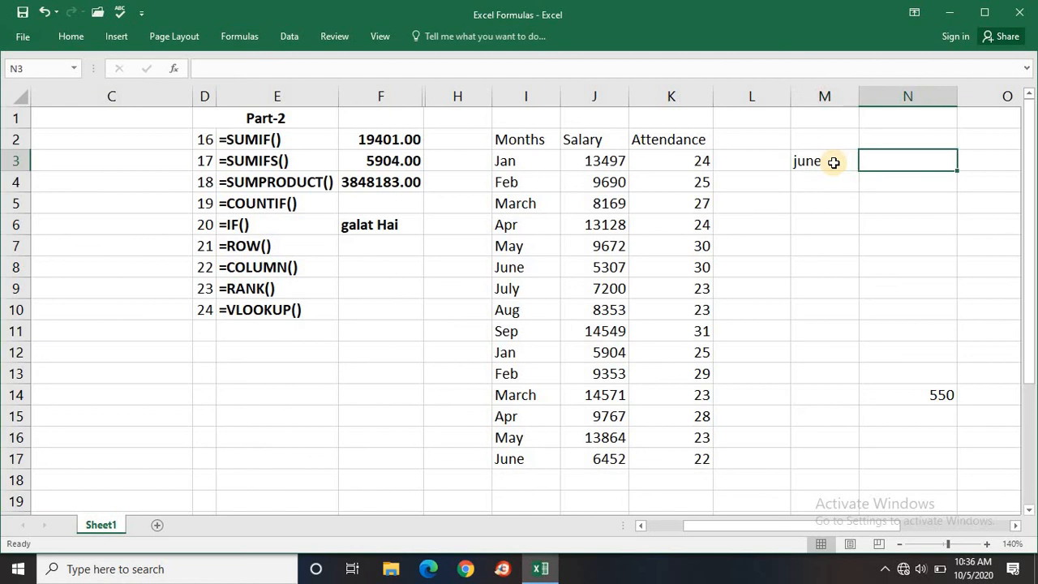
{"action": "type", "text": "=vl"}
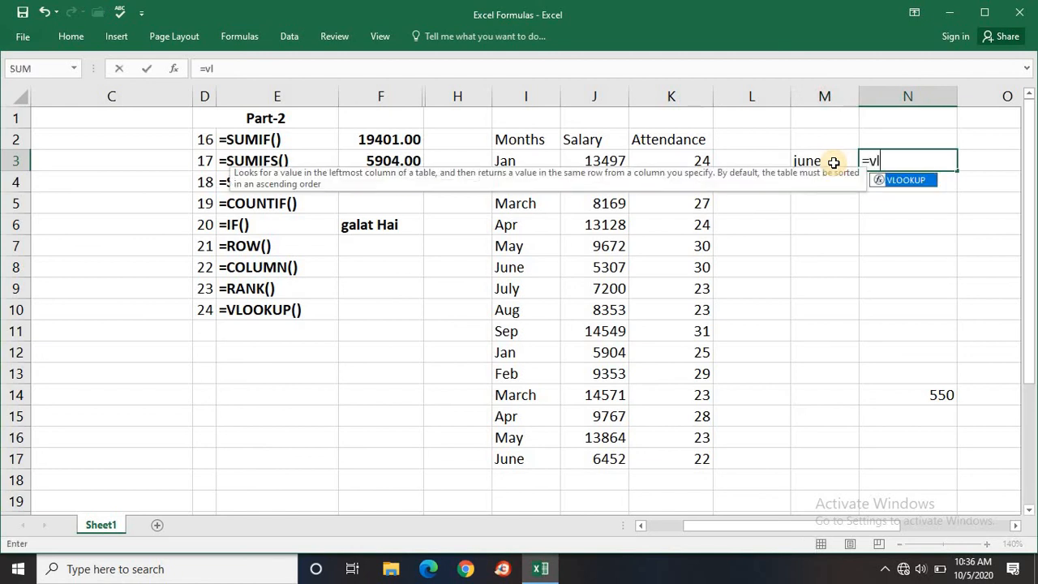
{"action": "key", "text": "Tab"}
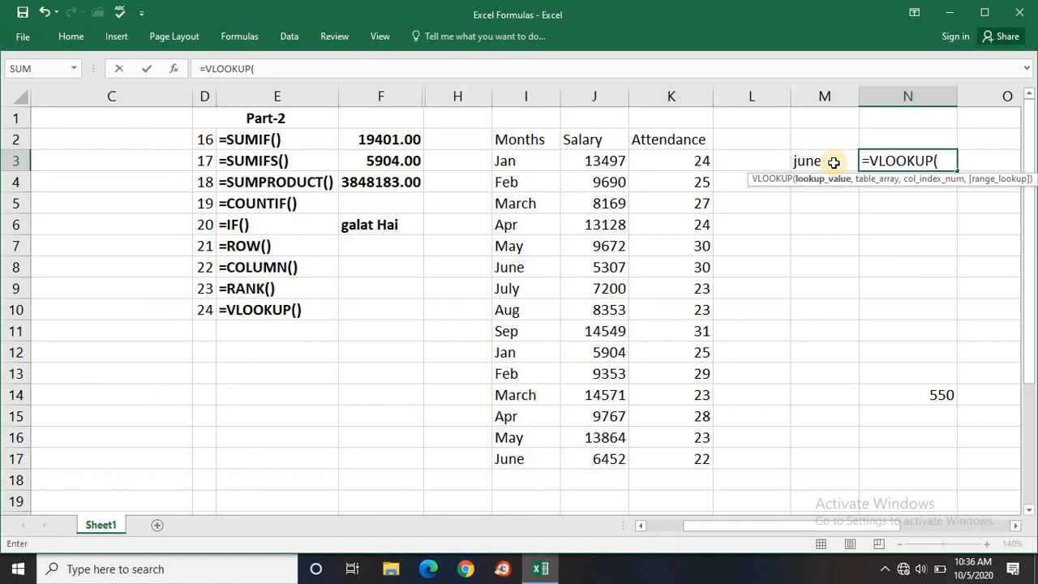
{"action": "left_click", "coordinate": [833, 162]}
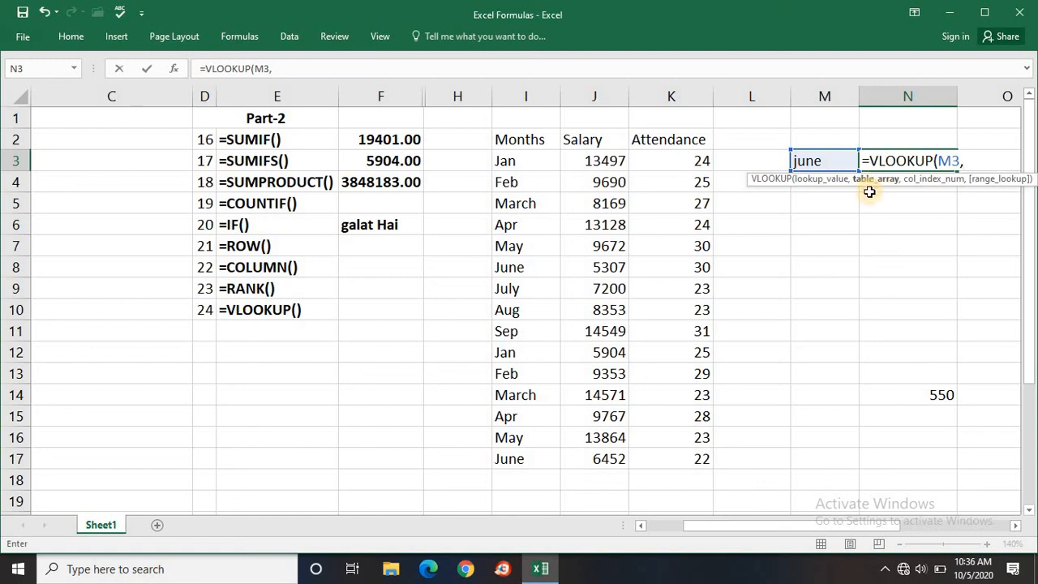
{"action": "left_click", "coordinate": [524, 160]}
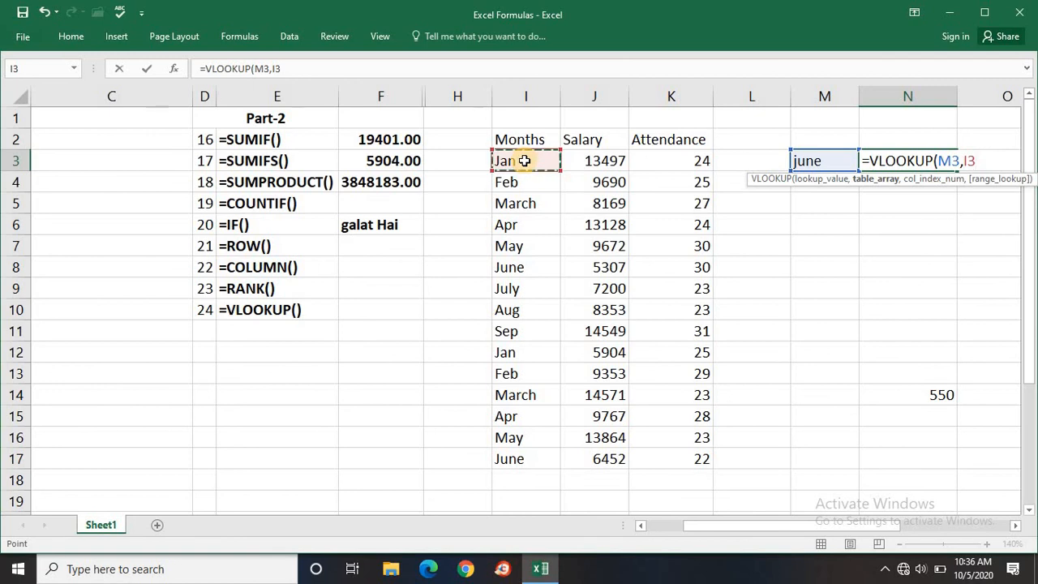
{"action": "key", "text": "shift+Right"}
{"action": "key", "text": "shift+Right"}
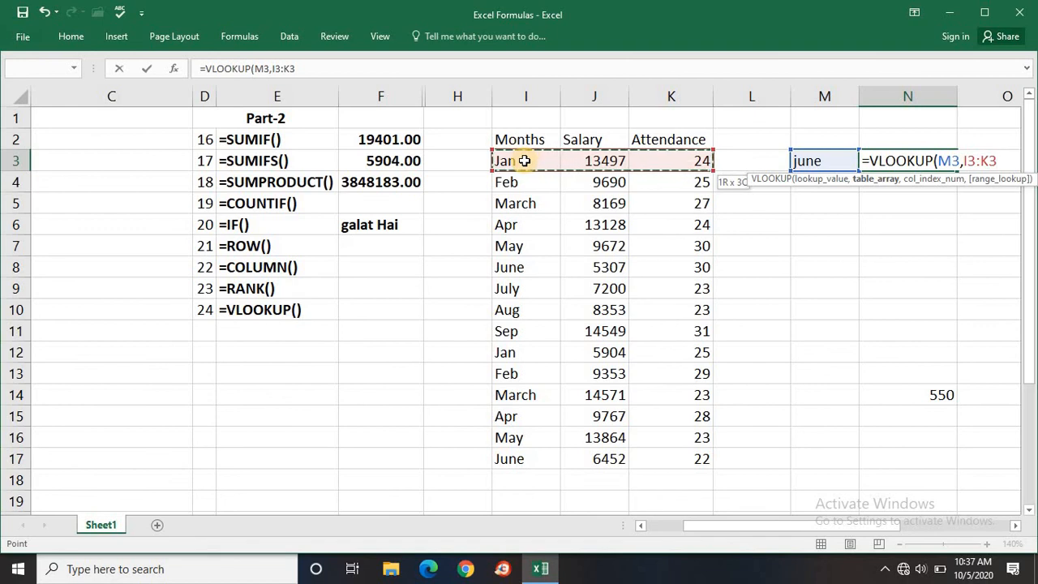
{"action": "key", "text": "ctrl+shift+Down"}
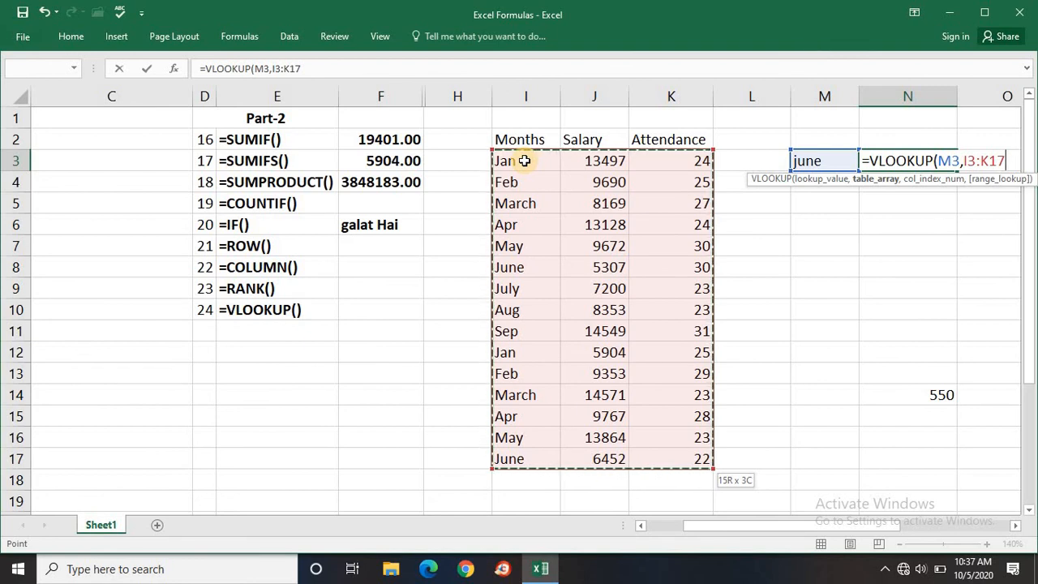
{"action": "type", "text": ","}
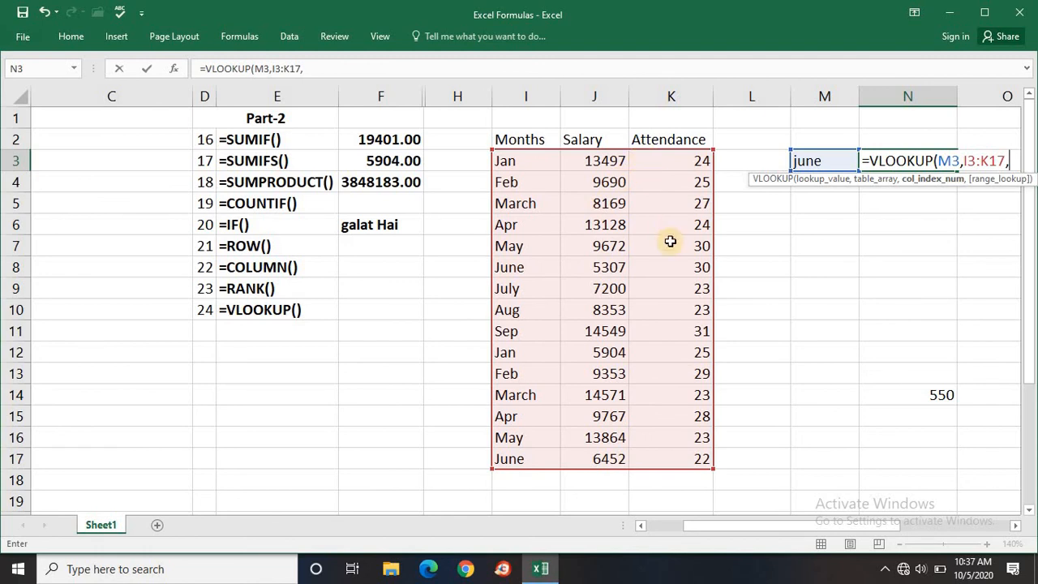
{"action": "type", "text": "3,"}
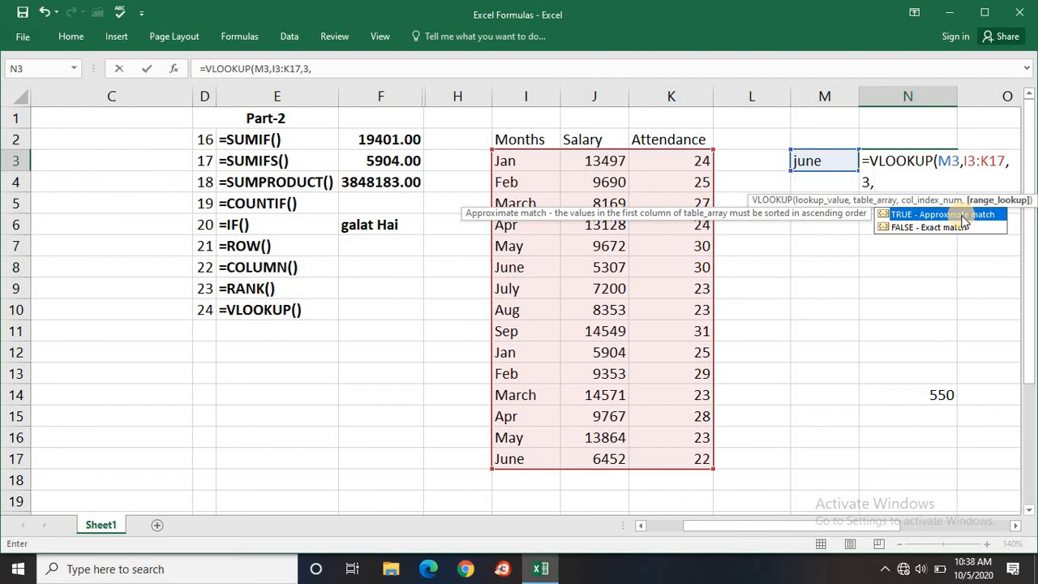
{"action": "type", "text": "0)"}
{"action": "key", "text": "Return"}
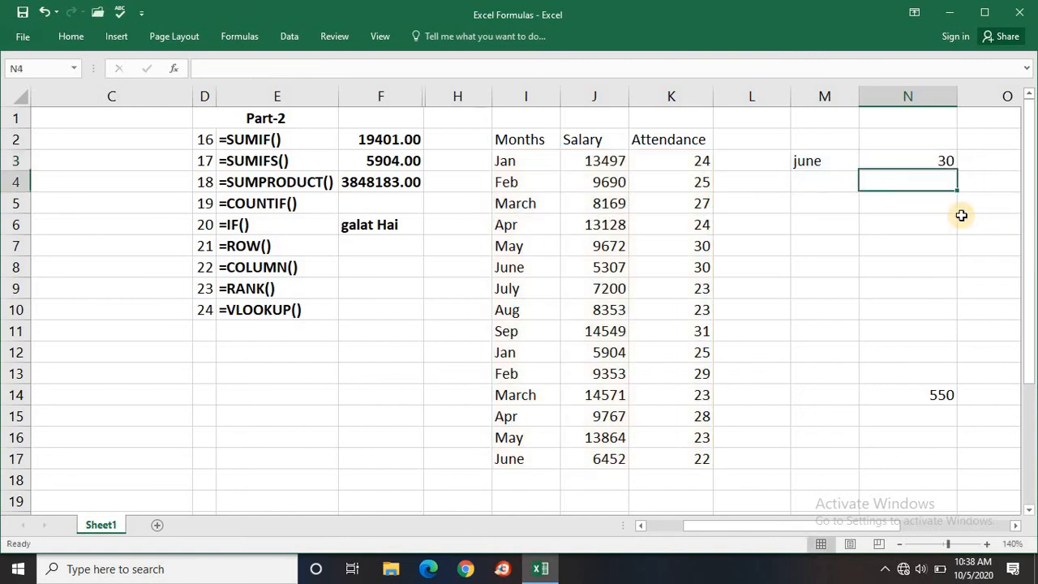
{"action": "key", "text": "Up"}
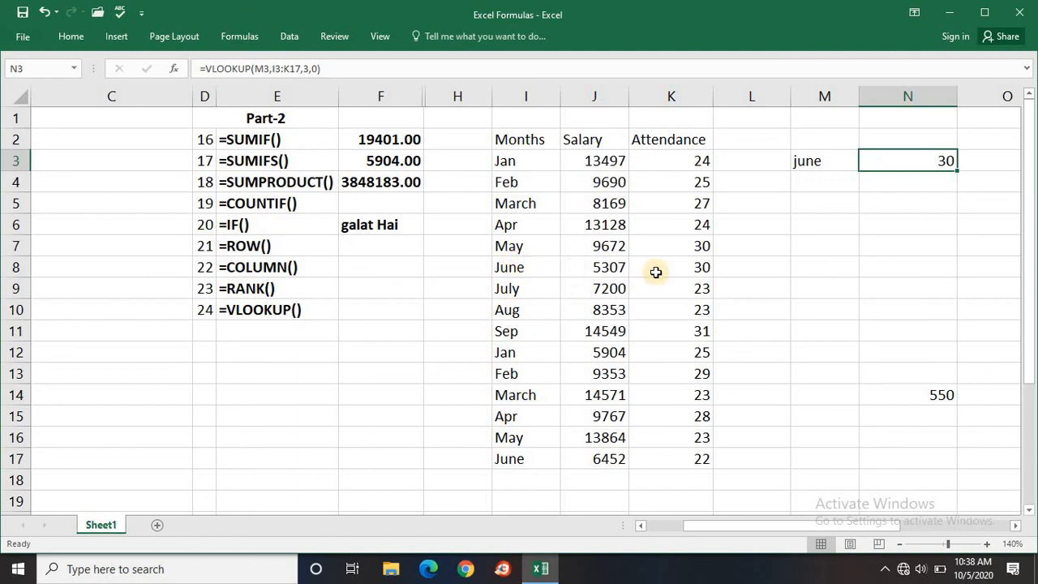
{"action": "left_click", "coordinate": [695, 267]}
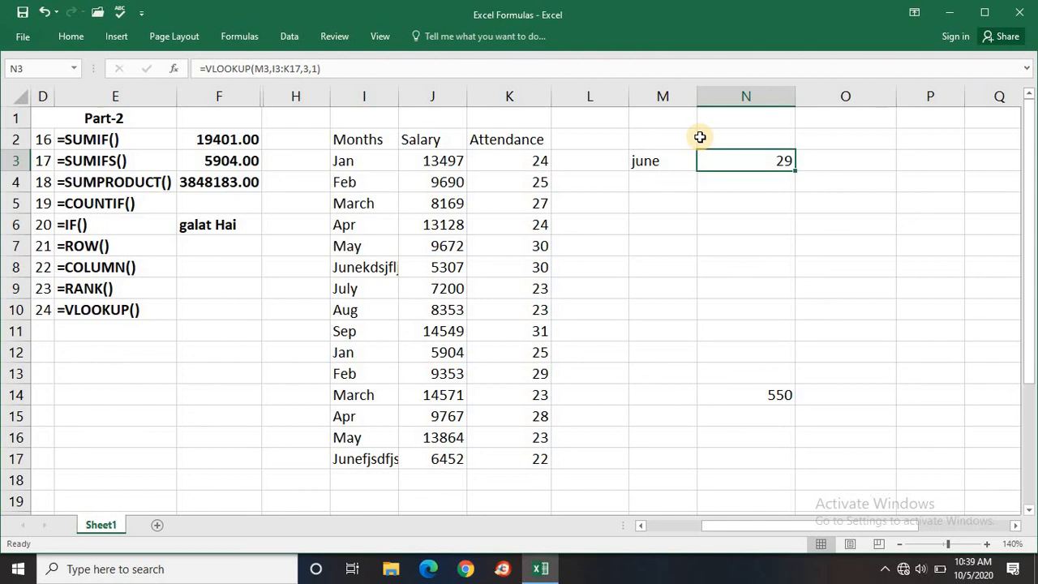
Step: Clear the lookup month and the VLOOKUP test formula from M3:N3
{"action": "key", "text": "shift+Left"}
{"action": "key", "text": "Delete"}
{"action": "key", "text": "Left"}
{"action": "key", "text": "Left"}
{"action": "key", "text": "Left"}
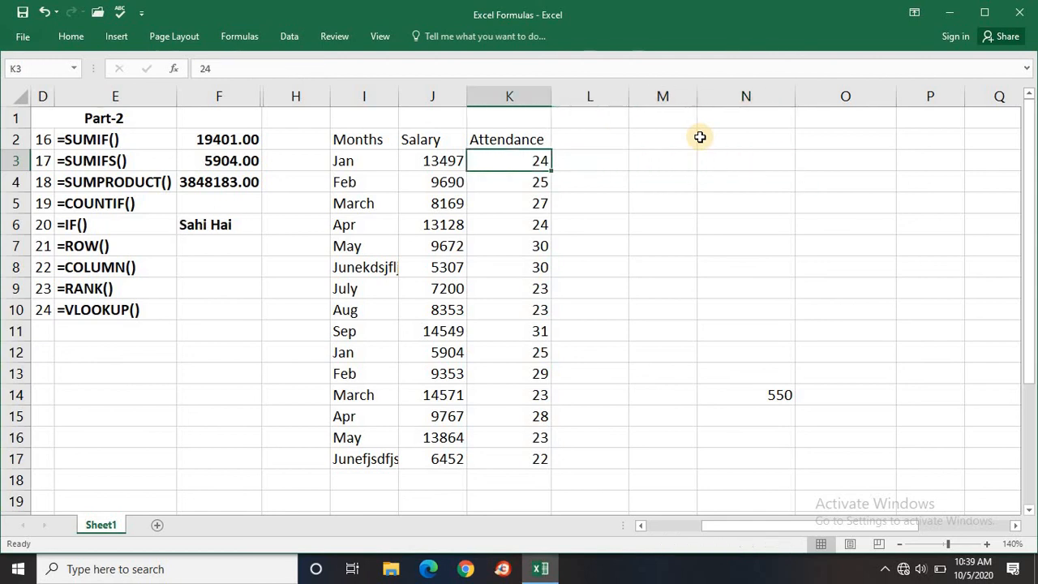